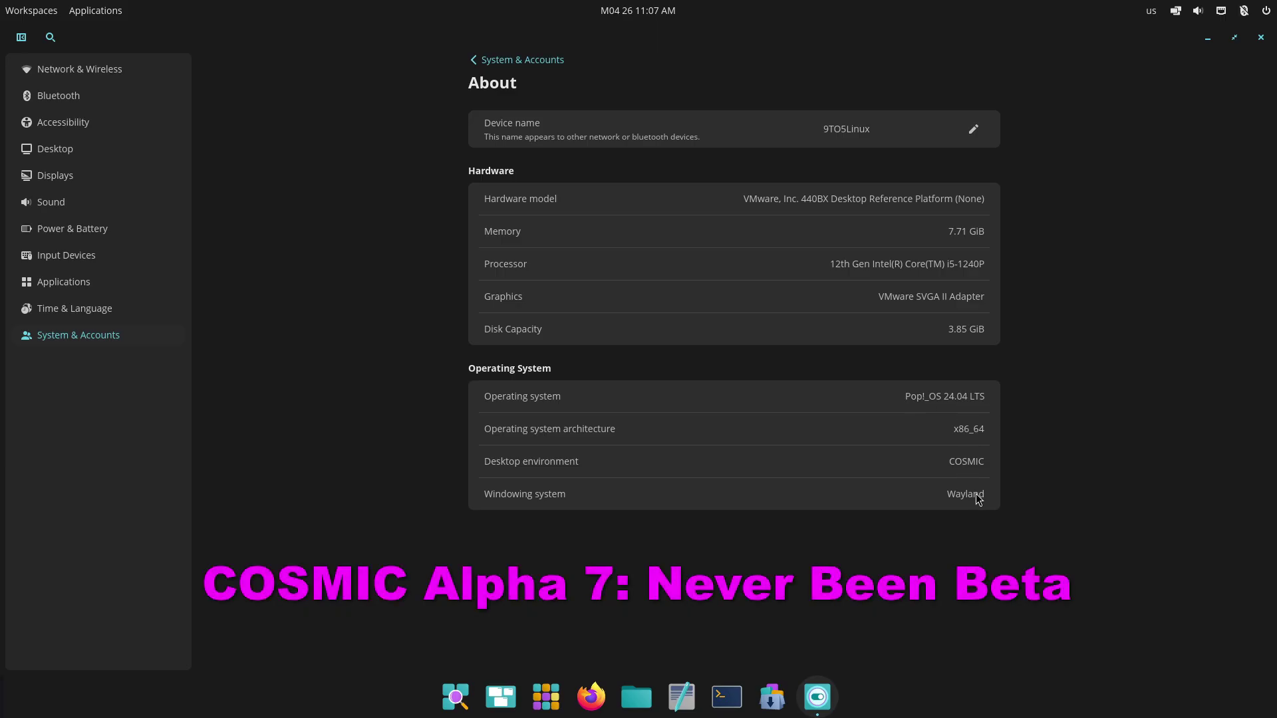
Step: Switch to the Network & Wireless page and try the settings search with 'vd', then clear it
{"action": "left_click", "coordinate": [123, 71]}
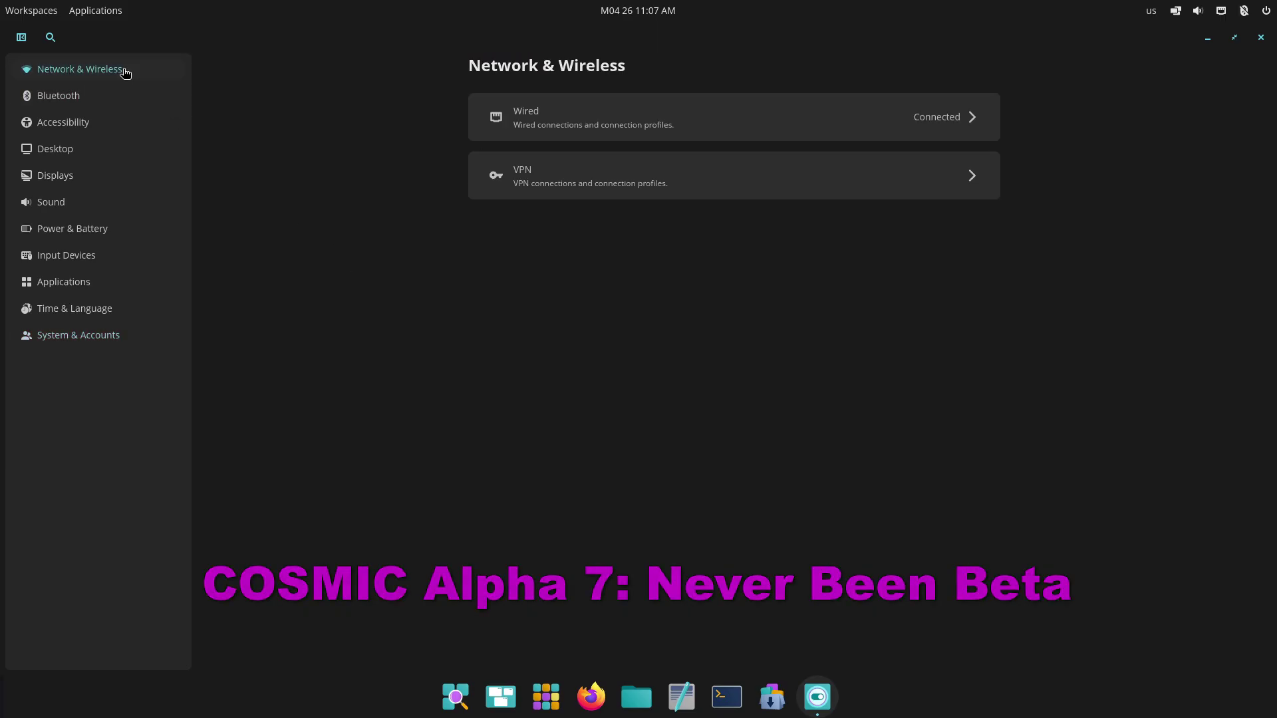
{"action": "key", "text": "ctrl+f"}
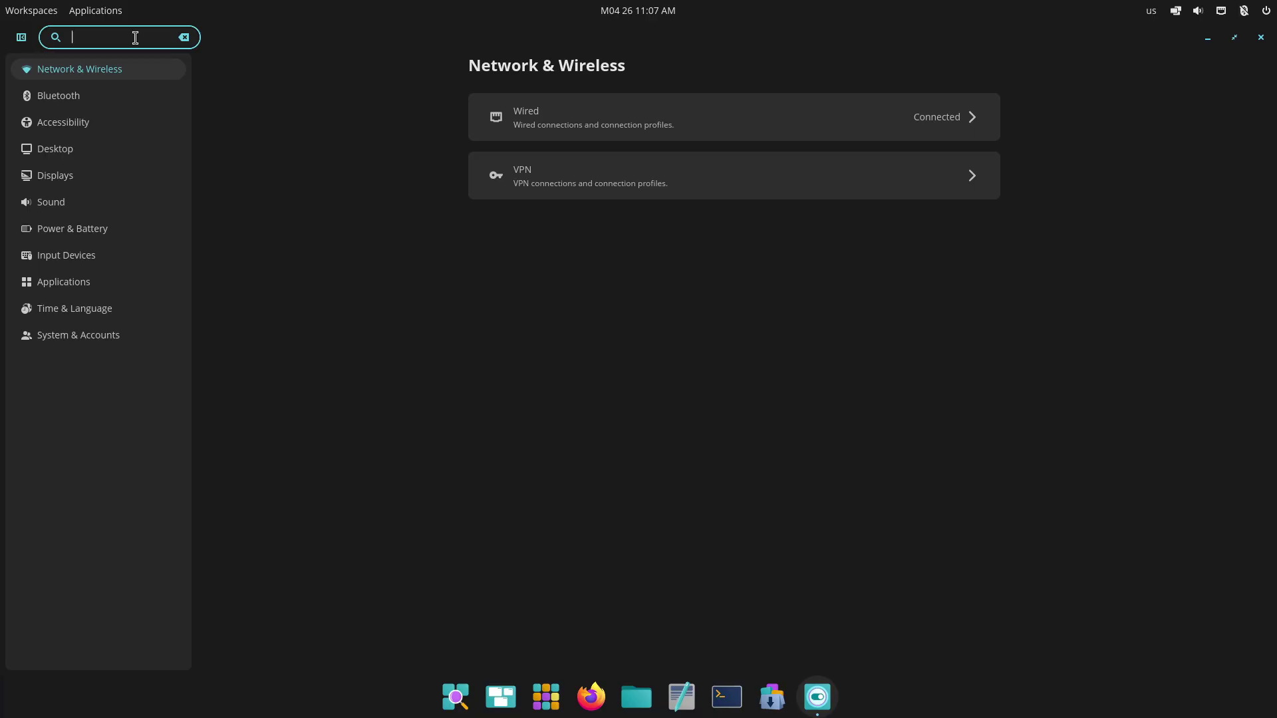
{"action": "type", "text": "vd"}
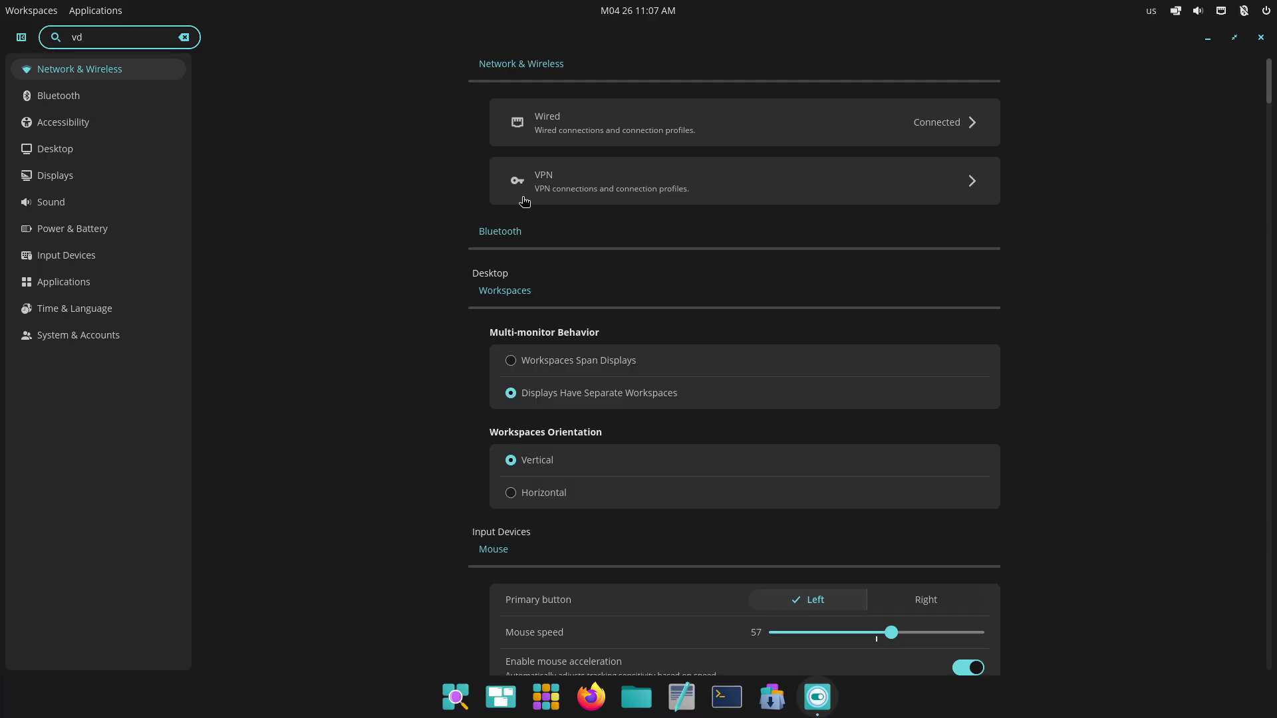
{"action": "key", "text": "BackSpace"}
{"action": "type", "text": "d"}
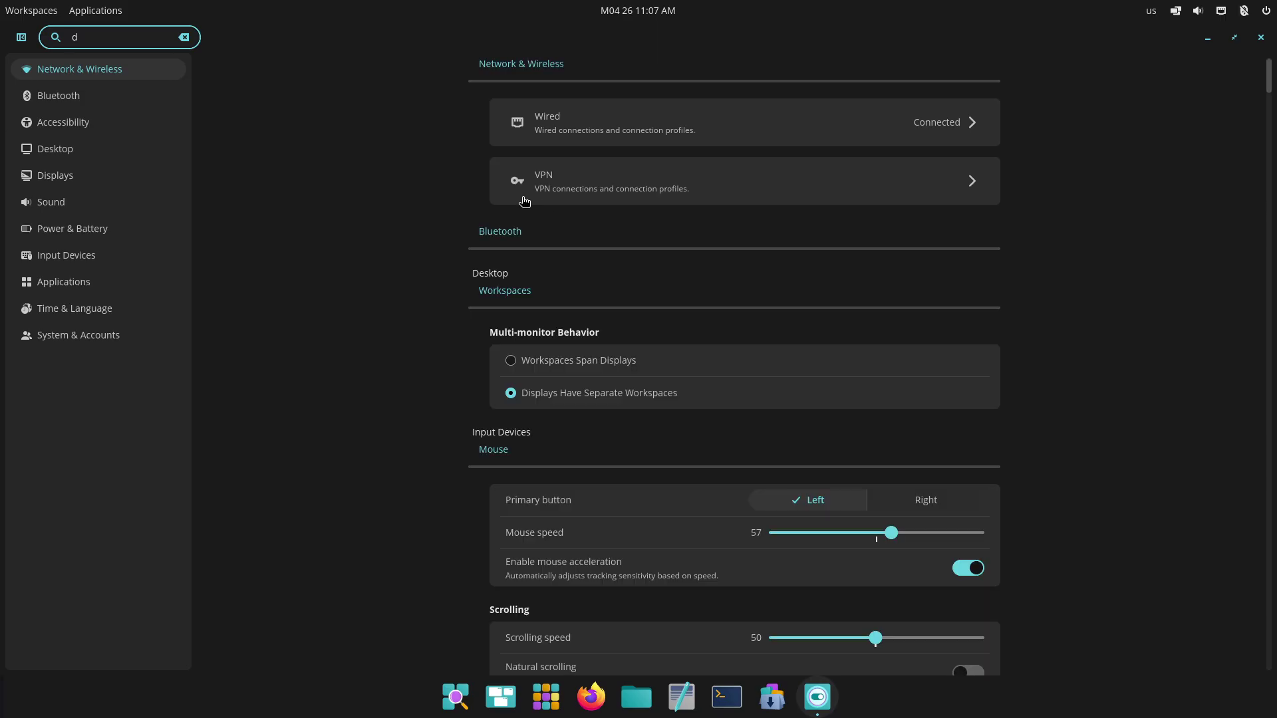
{"action": "key", "text": "BackSpace"}
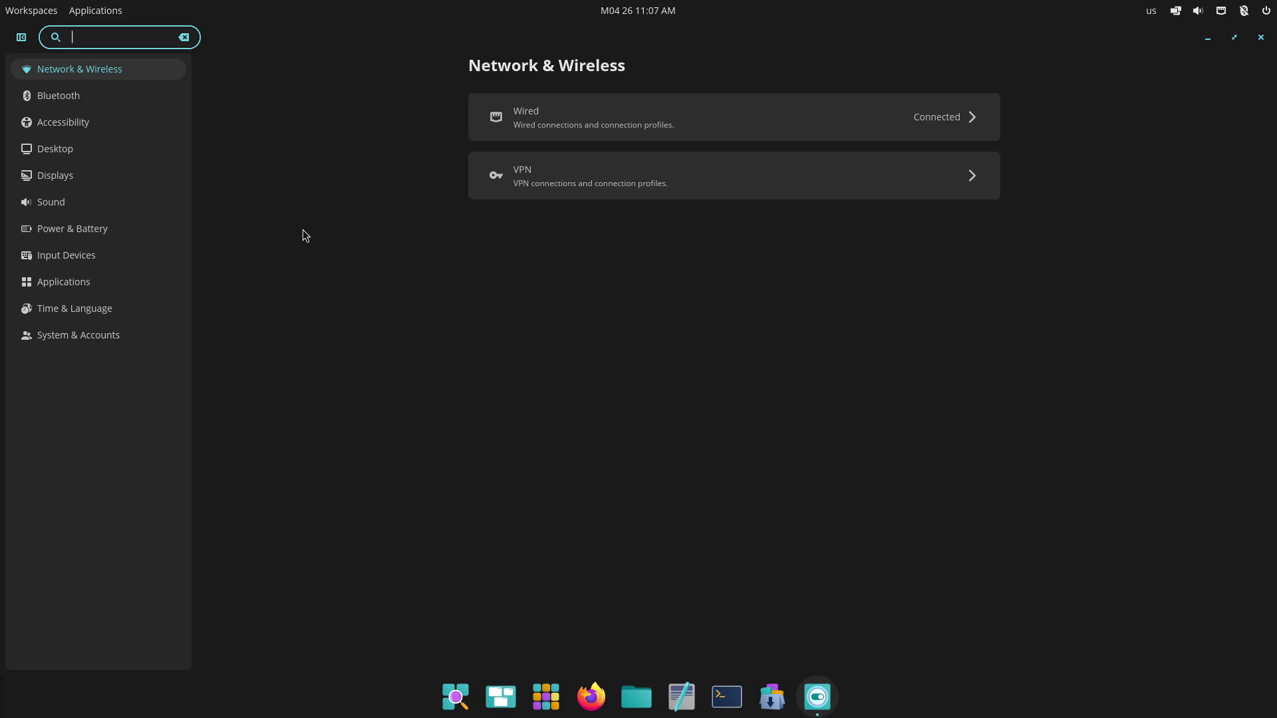
Step: Pass through Bluetooth to the Accessibility page and preview the colour filter type list
{"action": "left_click", "coordinate": [115, 92]}
{"action": "left_click", "coordinate": [115, 78]}
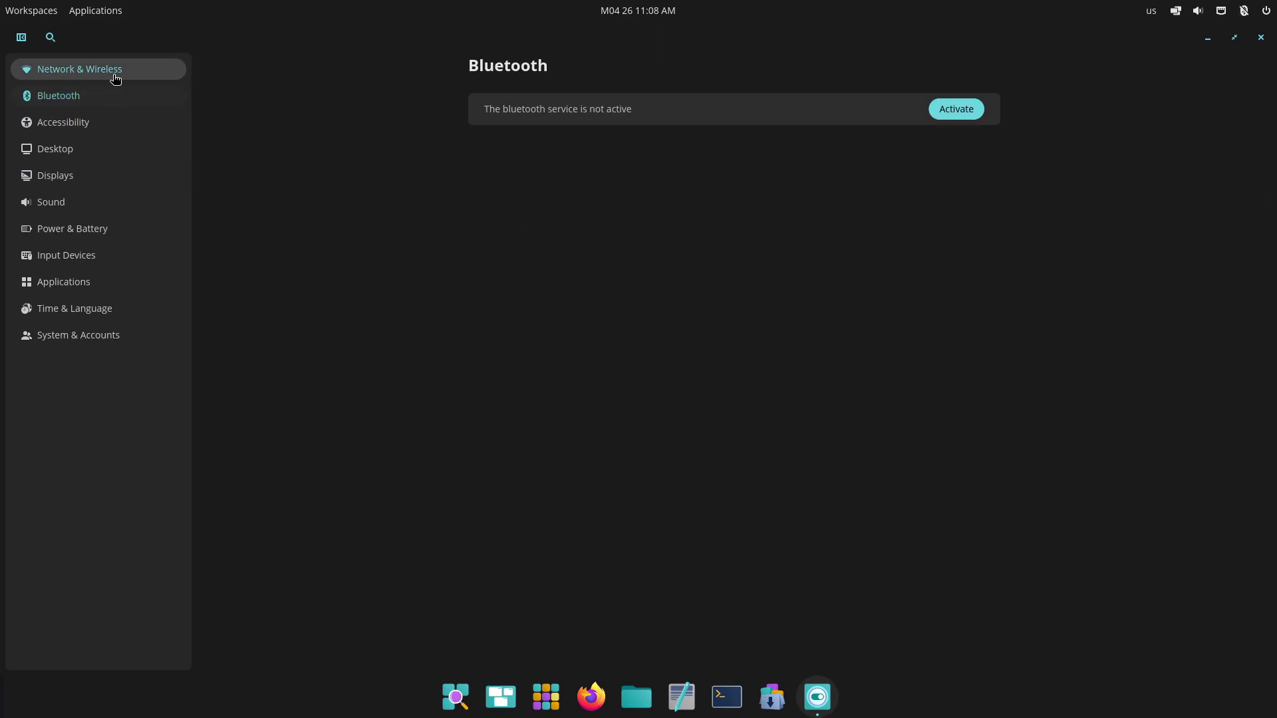
{"action": "left_click", "coordinate": [136, 124]}
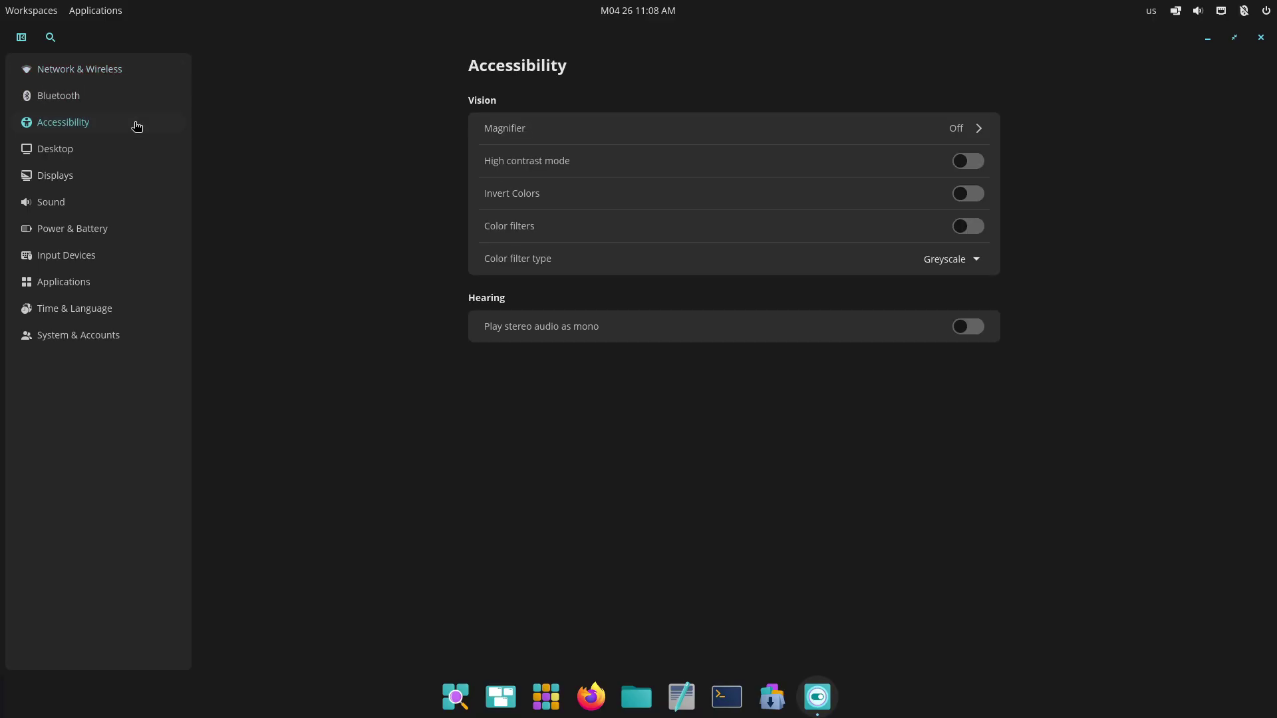
{"action": "left_click", "coordinate": [950, 259]}
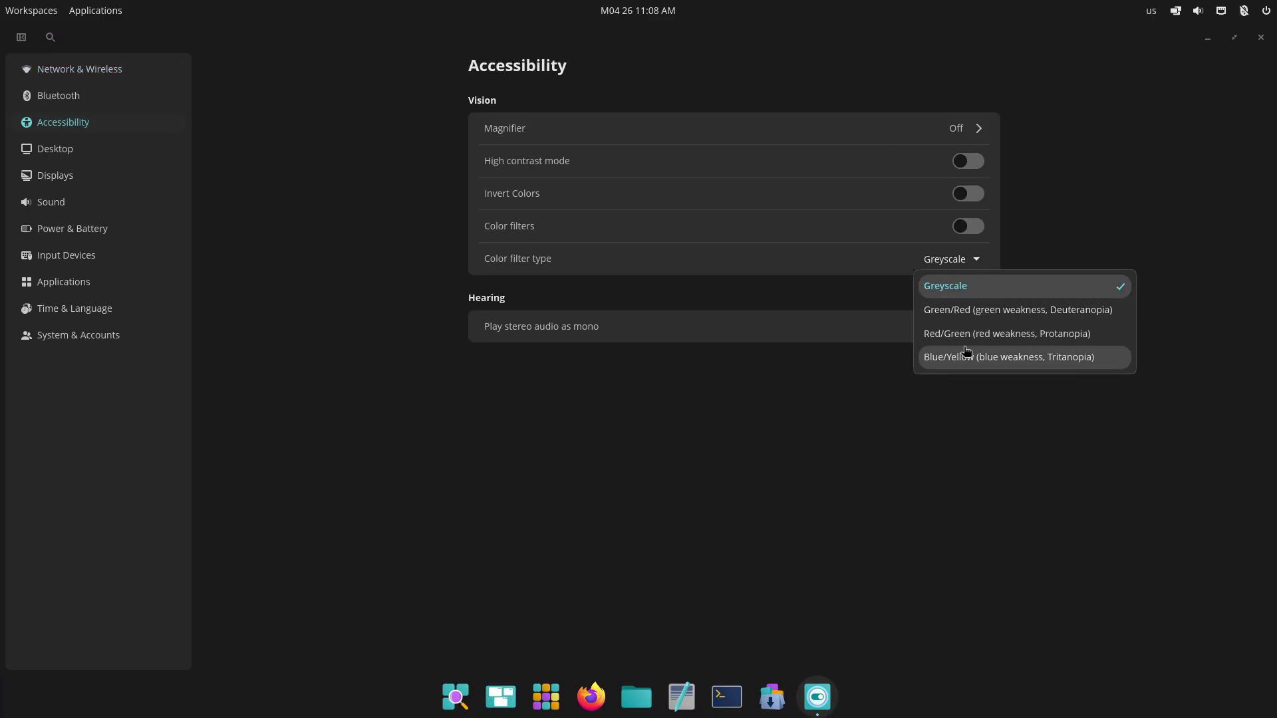
{"action": "left_click", "coordinate": [966, 439]}
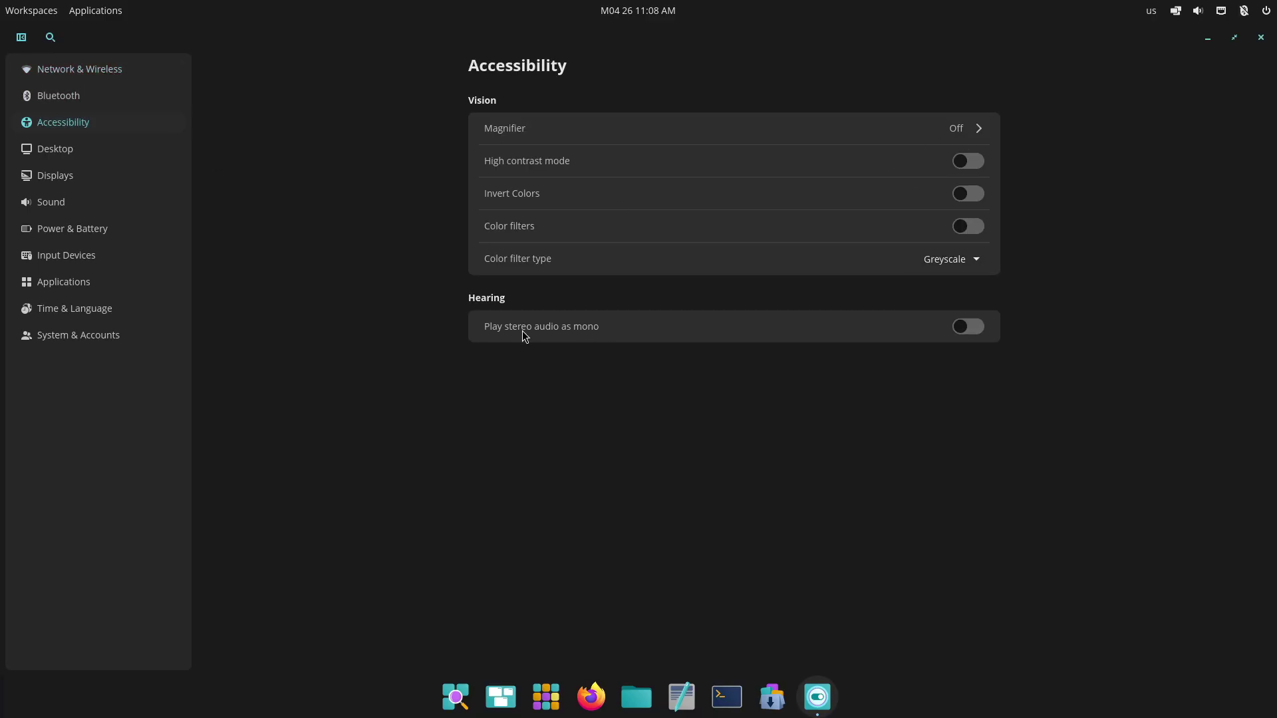
Step: Try mono audio, colour inversion and colour filters, turning each back off
{"action": "left_click", "coordinate": [976, 332]}
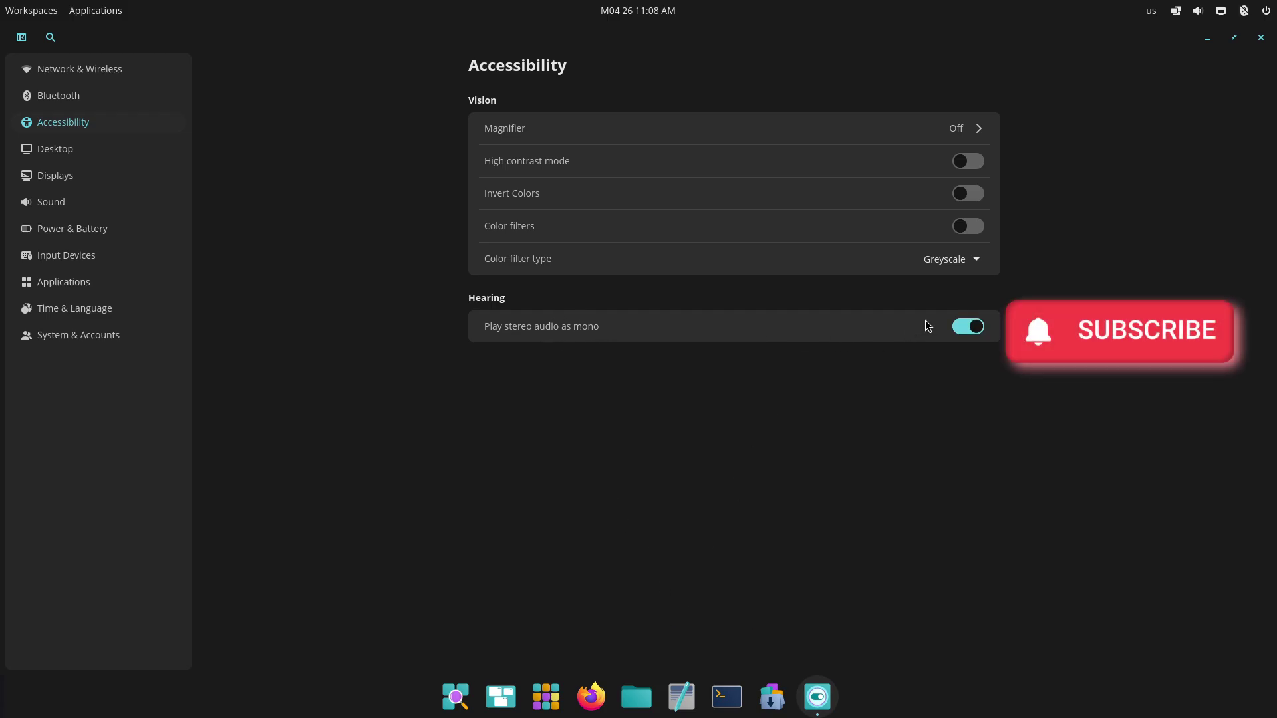
{"action": "left_click", "coordinate": [966, 330]}
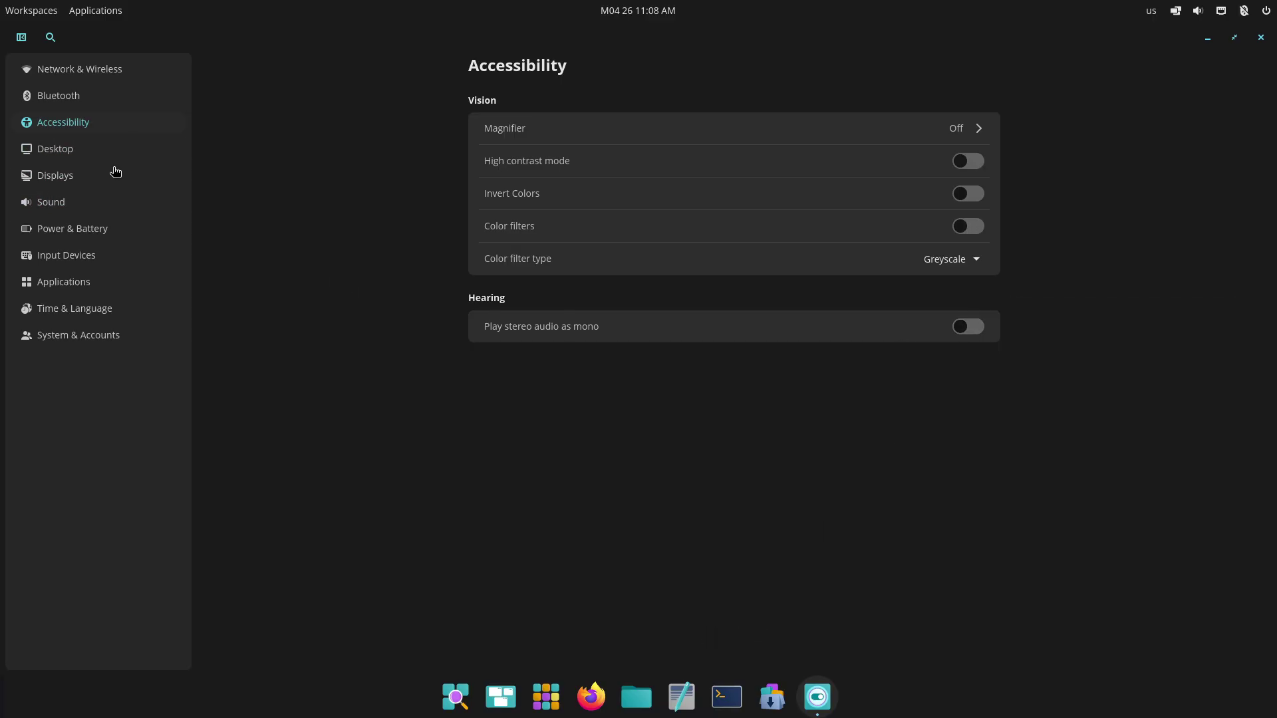
{"action": "left_click", "coordinate": [969, 194]}
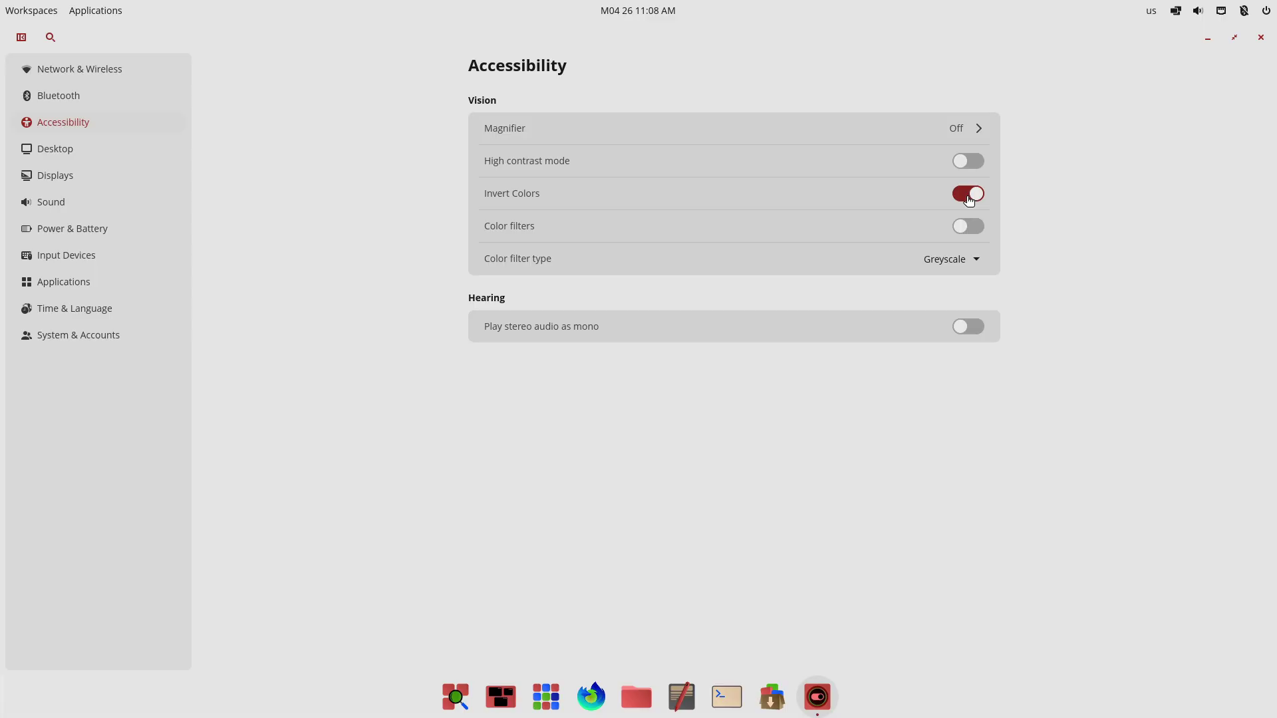
{"action": "left_click", "coordinate": [969, 194]}
{"action": "left_click", "coordinate": [968, 228]}
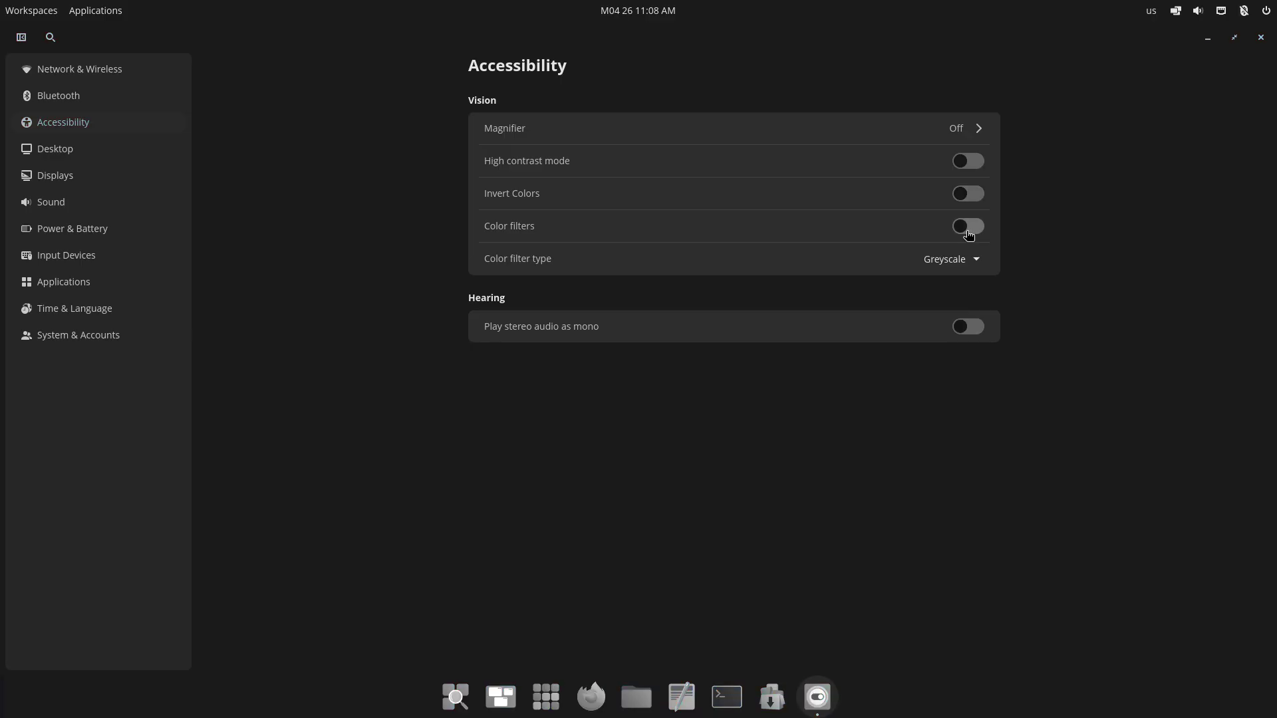
{"action": "left_click", "coordinate": [968, 229]}
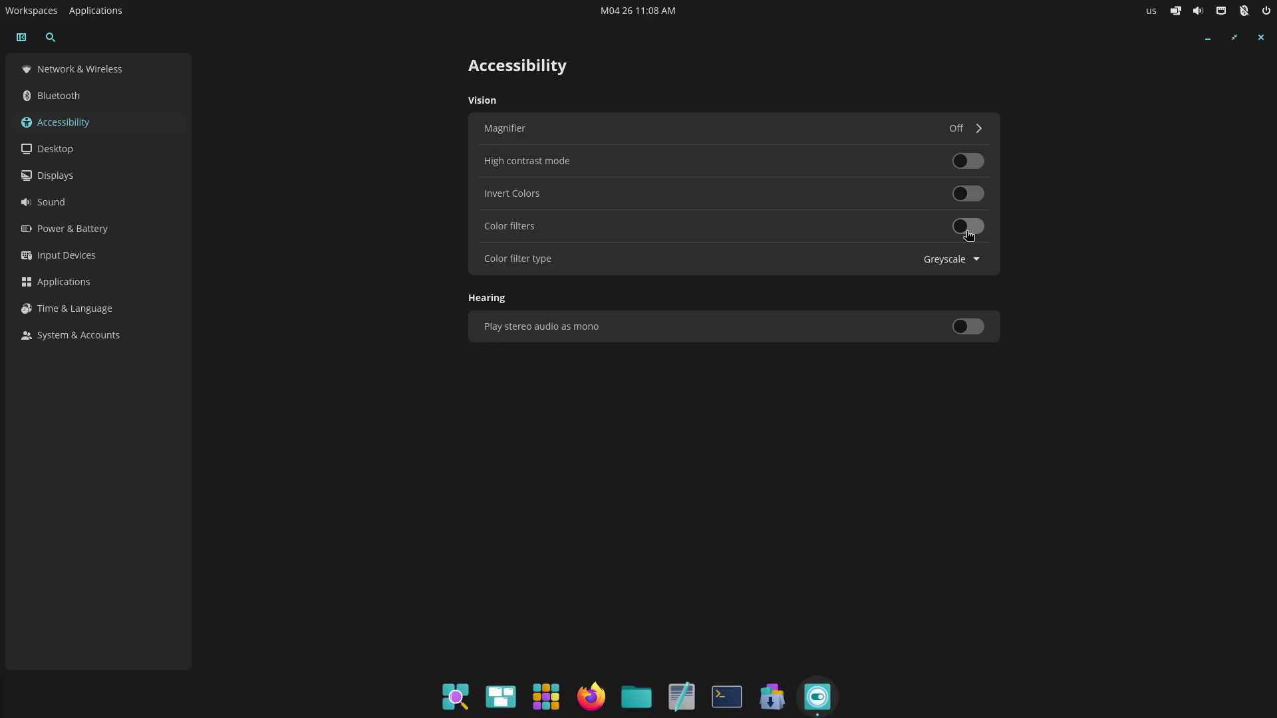
Step: Set the colour filter type to Blue/Yellow (Tritanopia), leaving high contrast off
{"action": "left_click", "coordinate": [973, 163]}
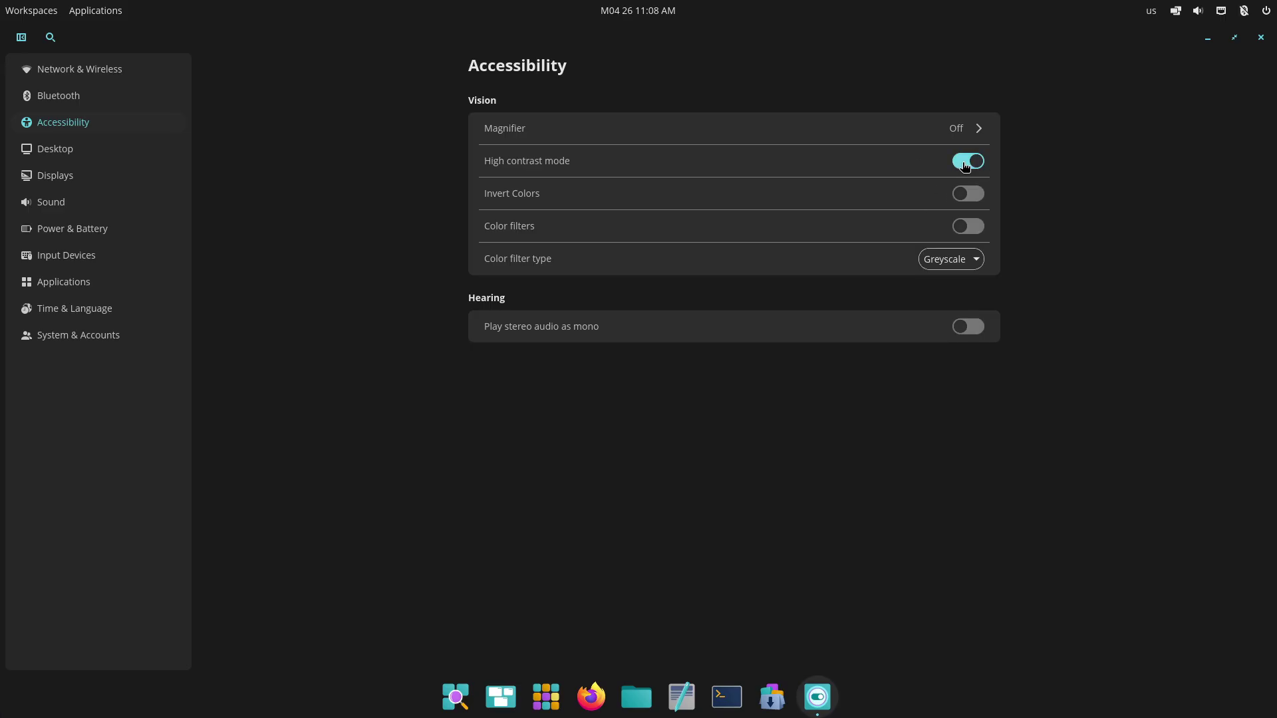
{"action": "left_click", "coordinate": [958, 265]}
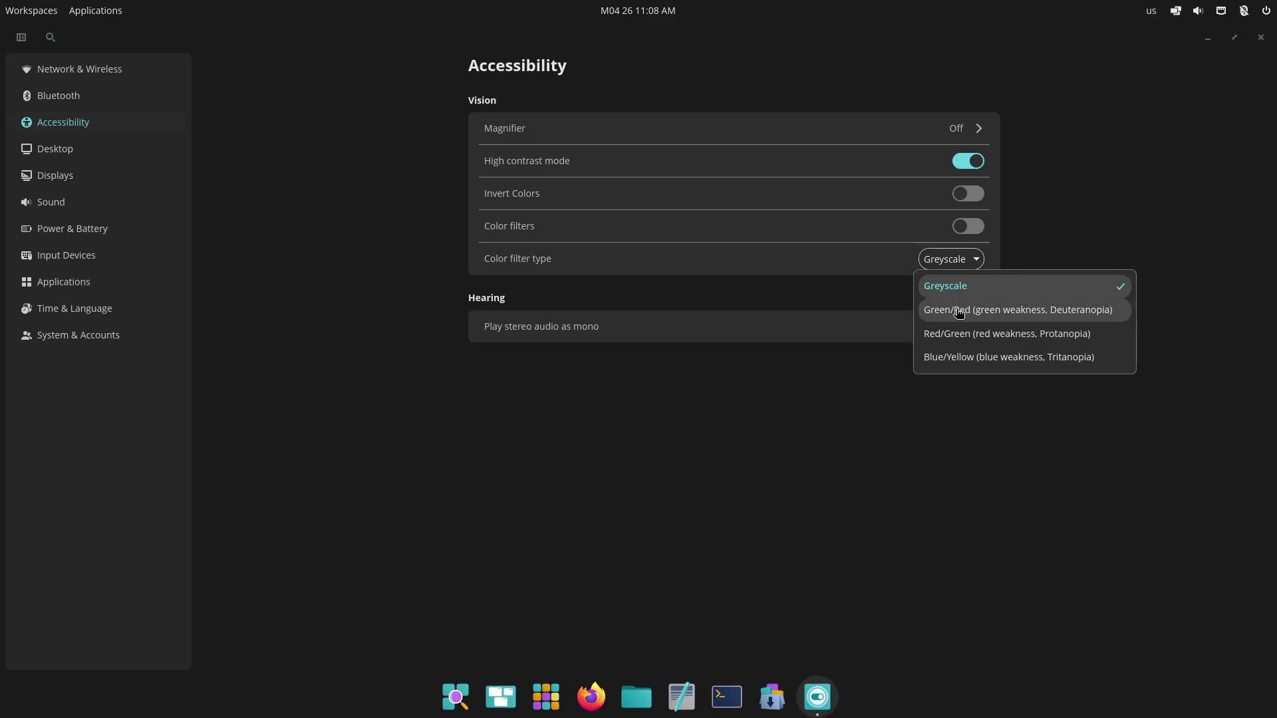
{"action": "left_click", "coordinate": [884, 356]}
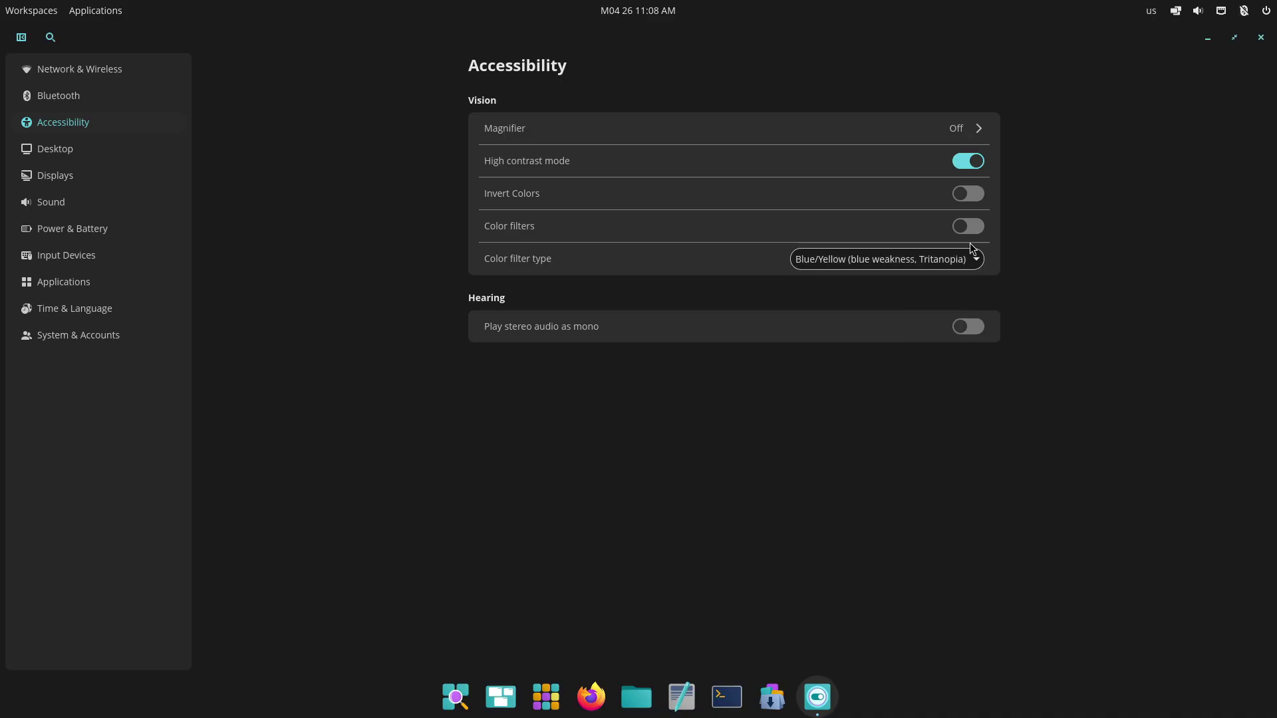
{"action": "left_click", "coordinate": [970, 163]}
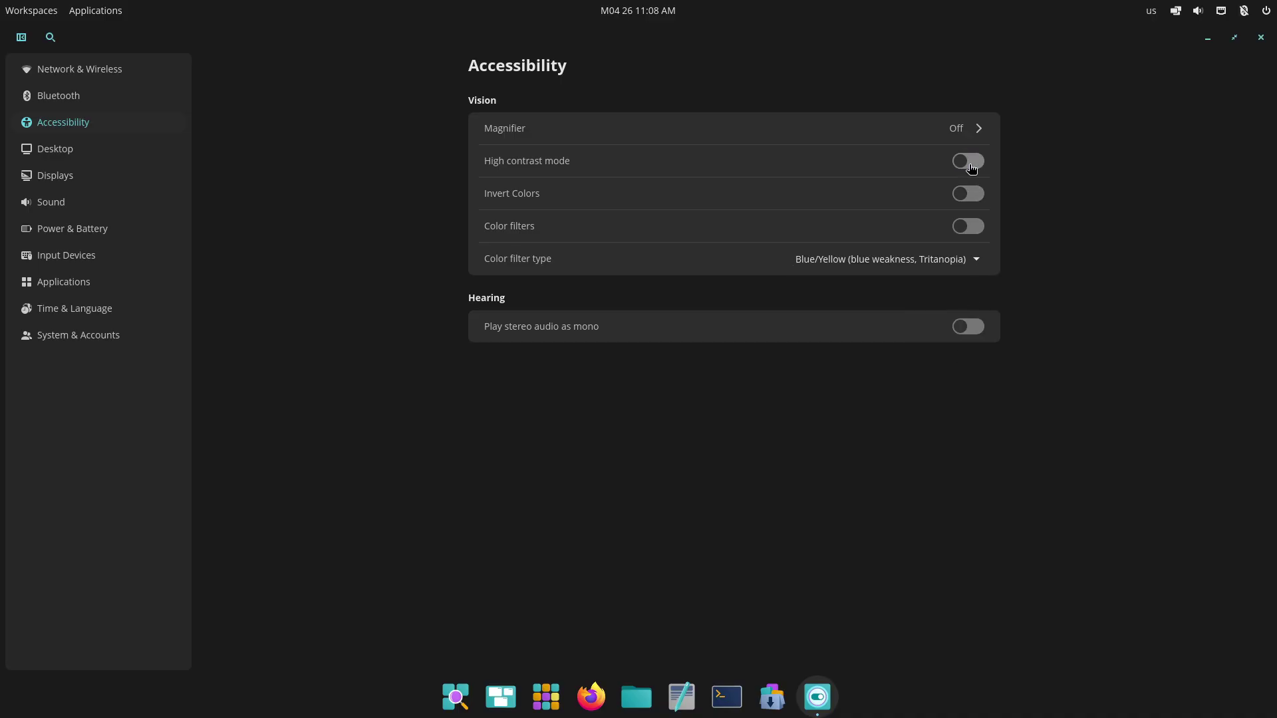
Step: Browse the Desktop settings' Workspaces and Window management pages
{"action": "left_click", "coordinate": [125, 157]}
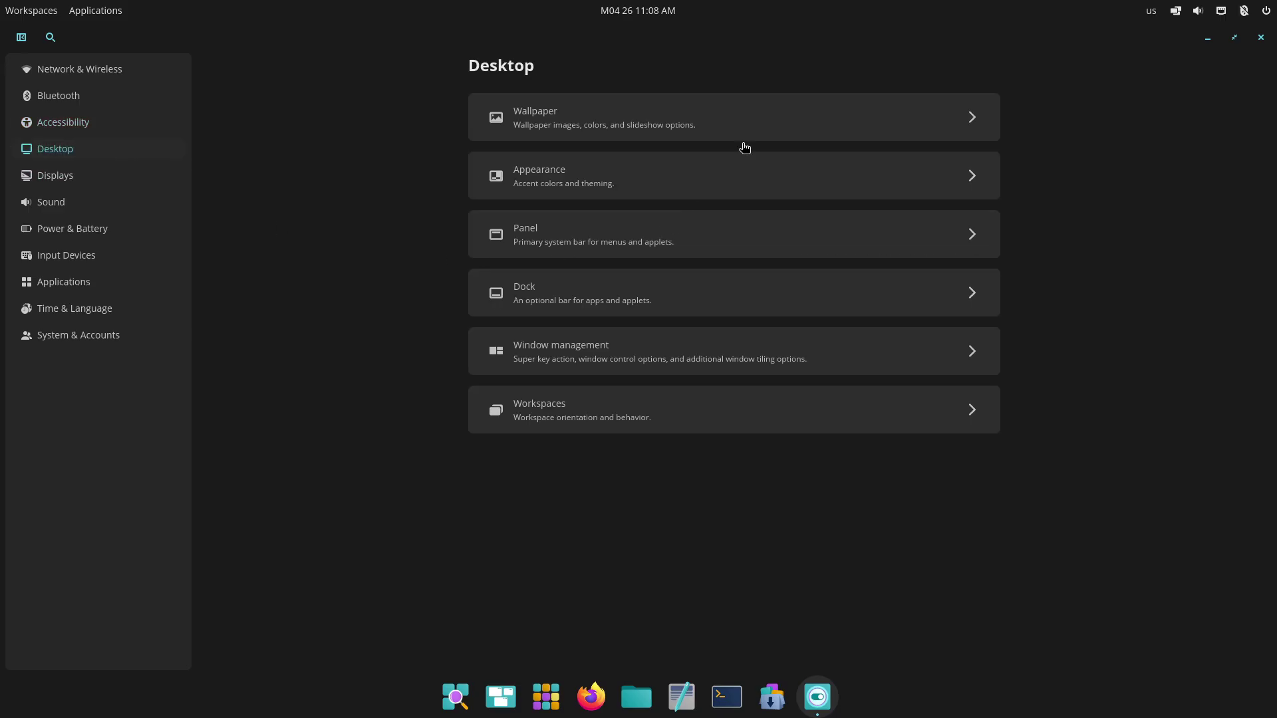
{"action": "left_click", "coordinate": [701, 399]}
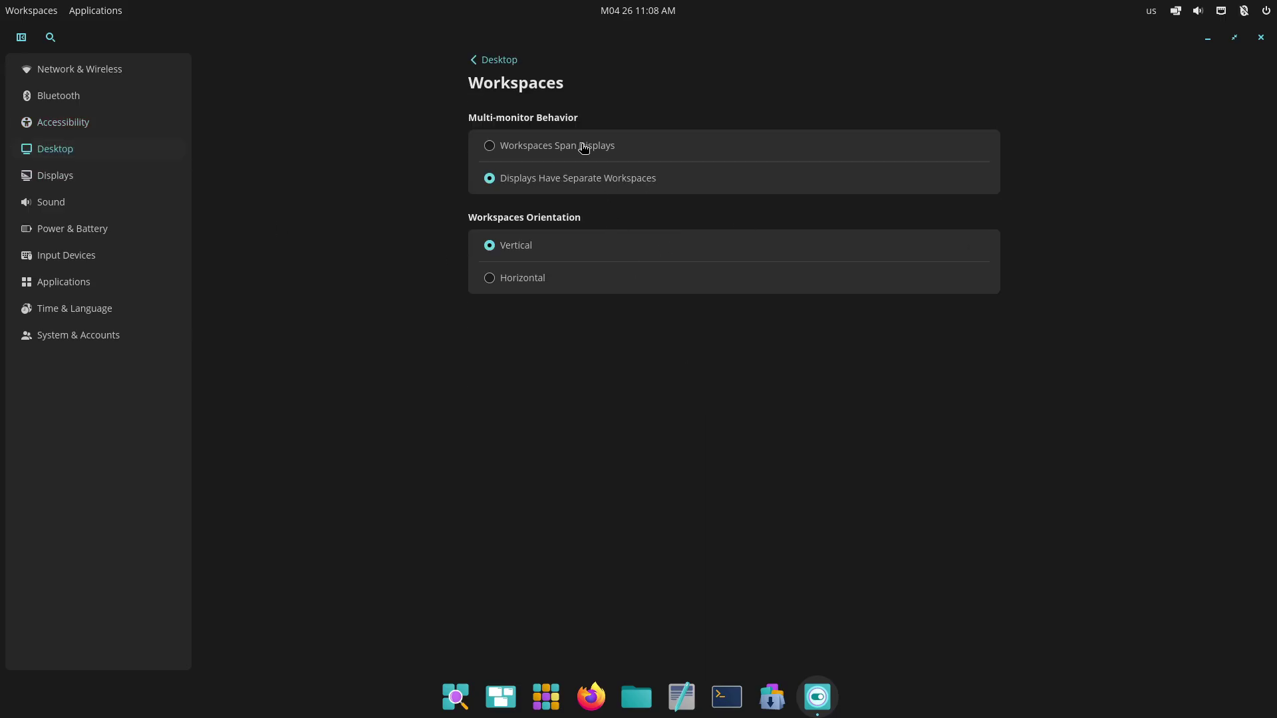
{"action": "left_click", "coordinate": [500, 58]}
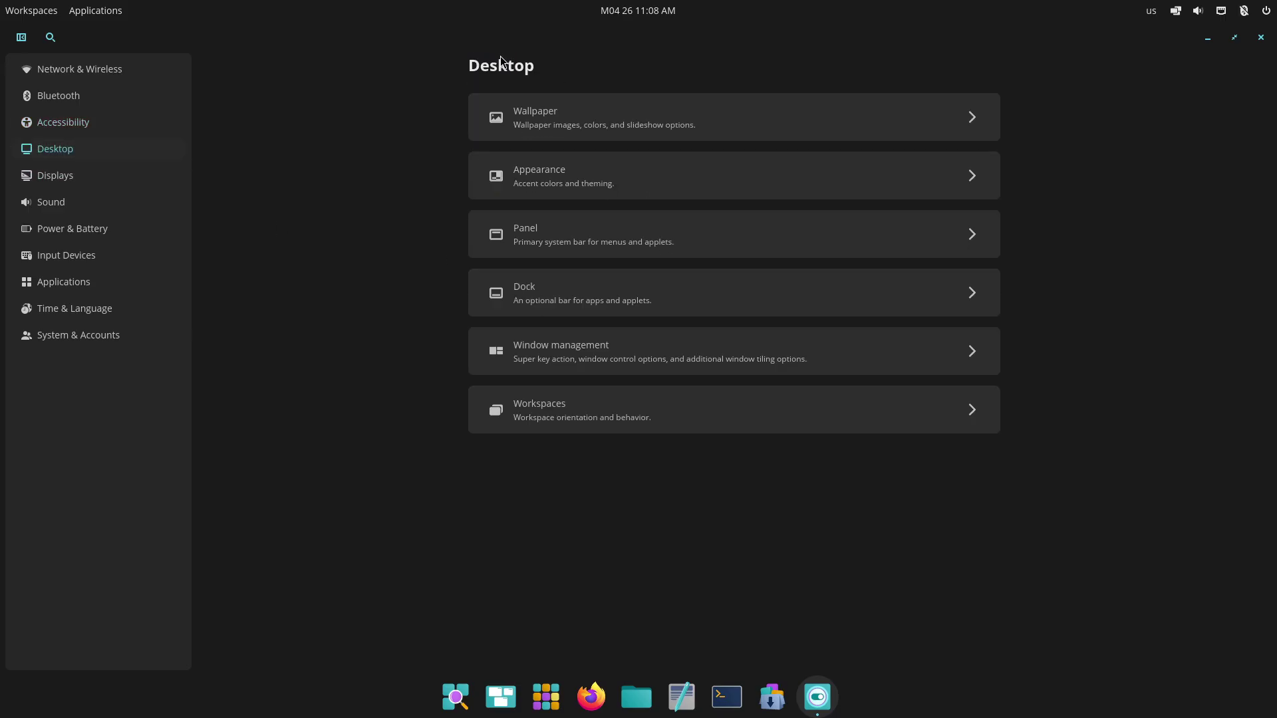
{"action": "left_click", "coordinate": [605, 350]}
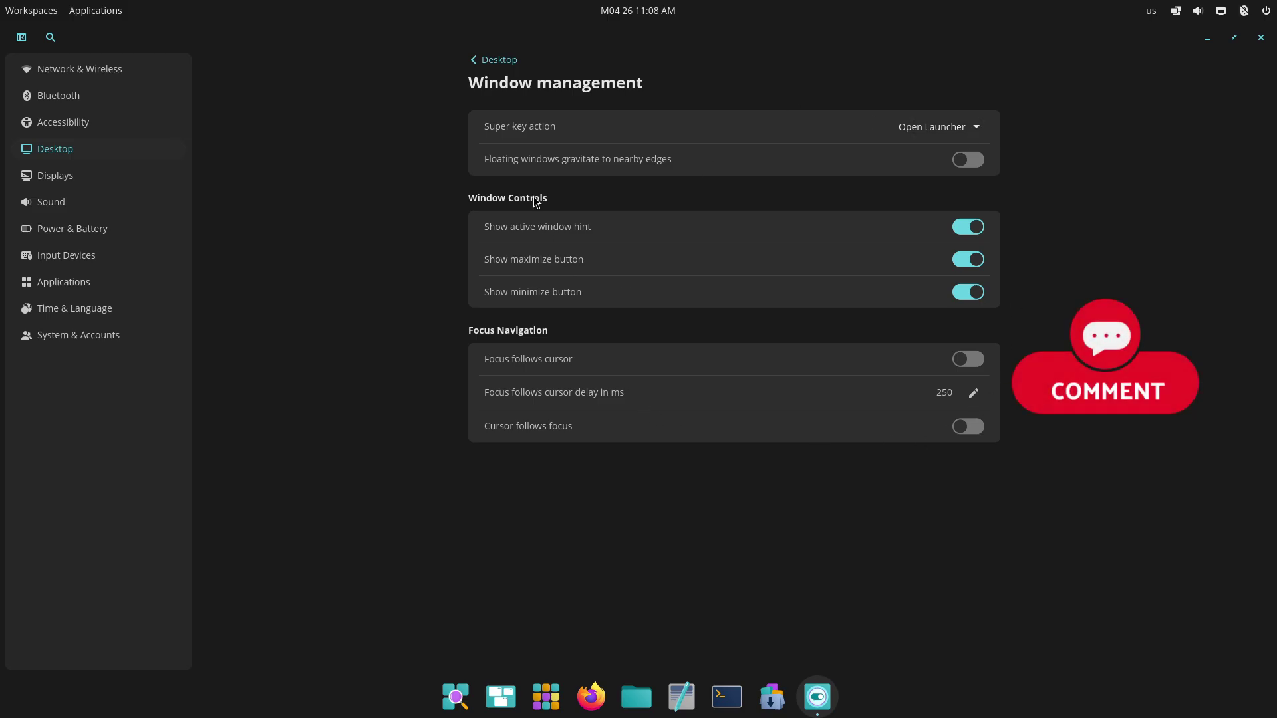
{"action": "left_click", "coordinate": [493, 60]}
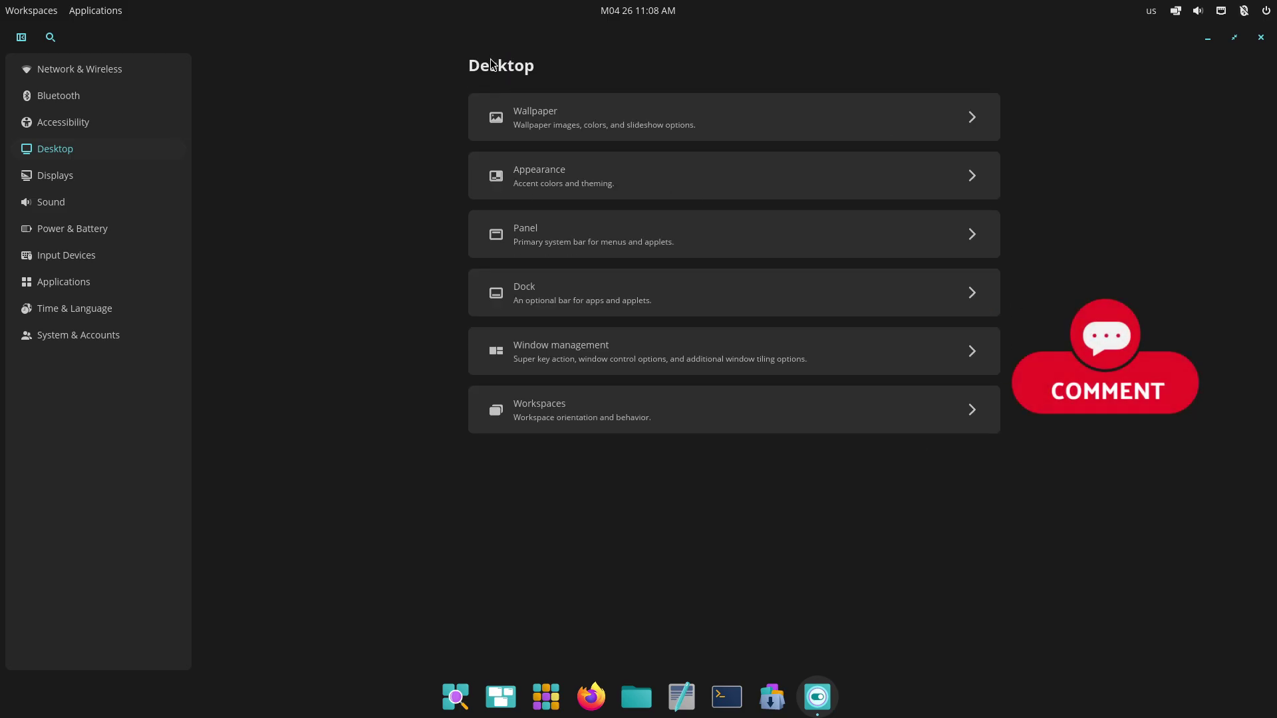
Step: Look at the Dock and its applets, then view the Panel applets and return to Panel settings
{"action": "left_click", "coordinate": [552, 297]}
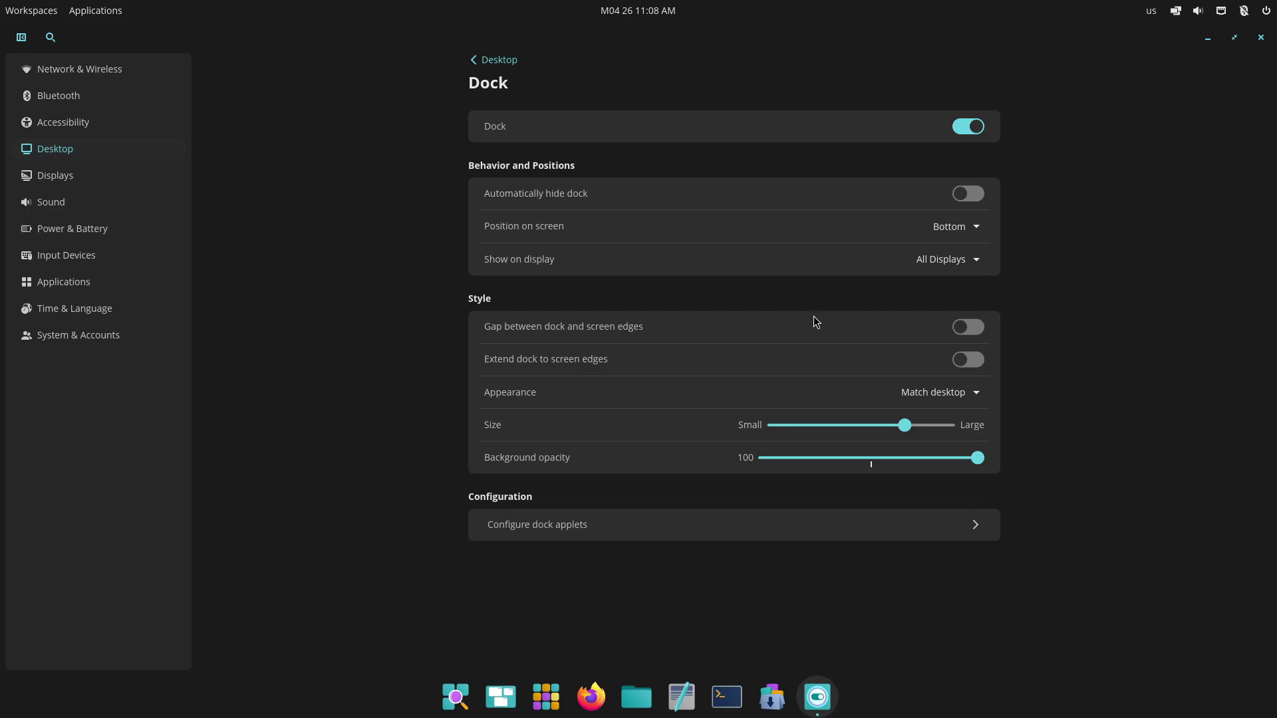
{"action": "left_click", "coordinate": [583, 526]}
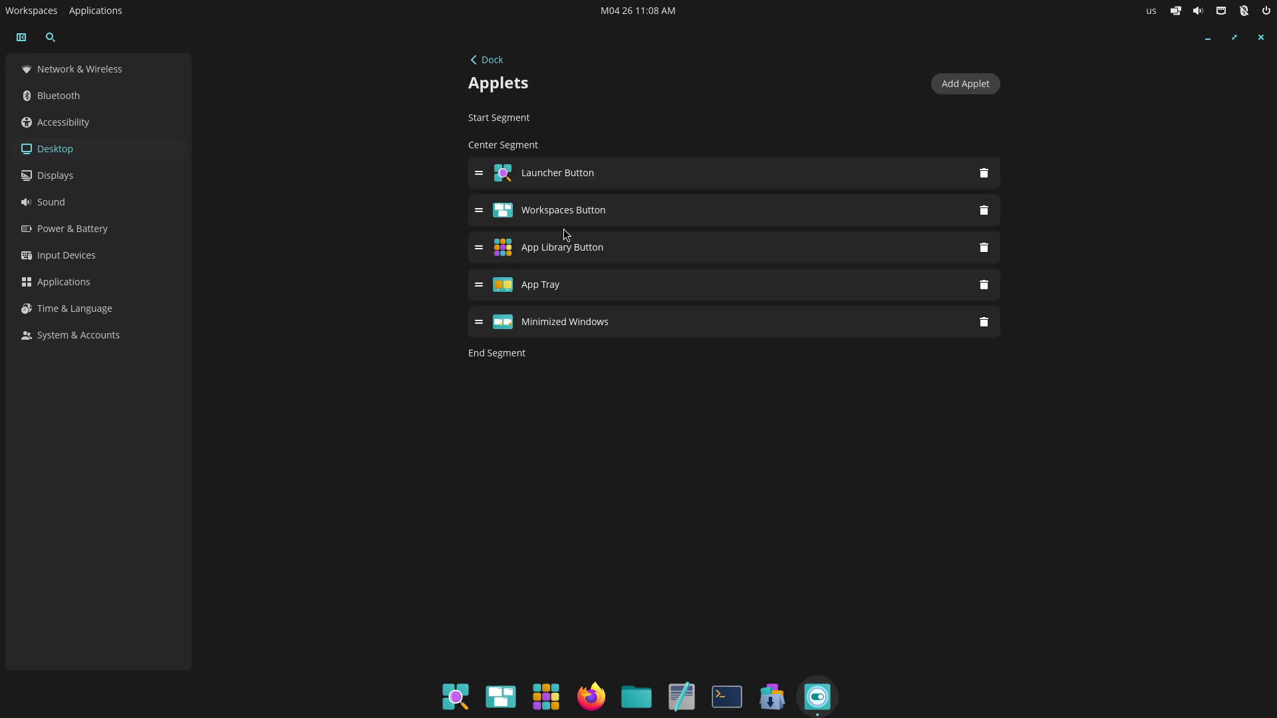
{"action": "left_click", "coordinate": [490, 59]}
{"action": "left_click", "coordinate": [490, 61]}
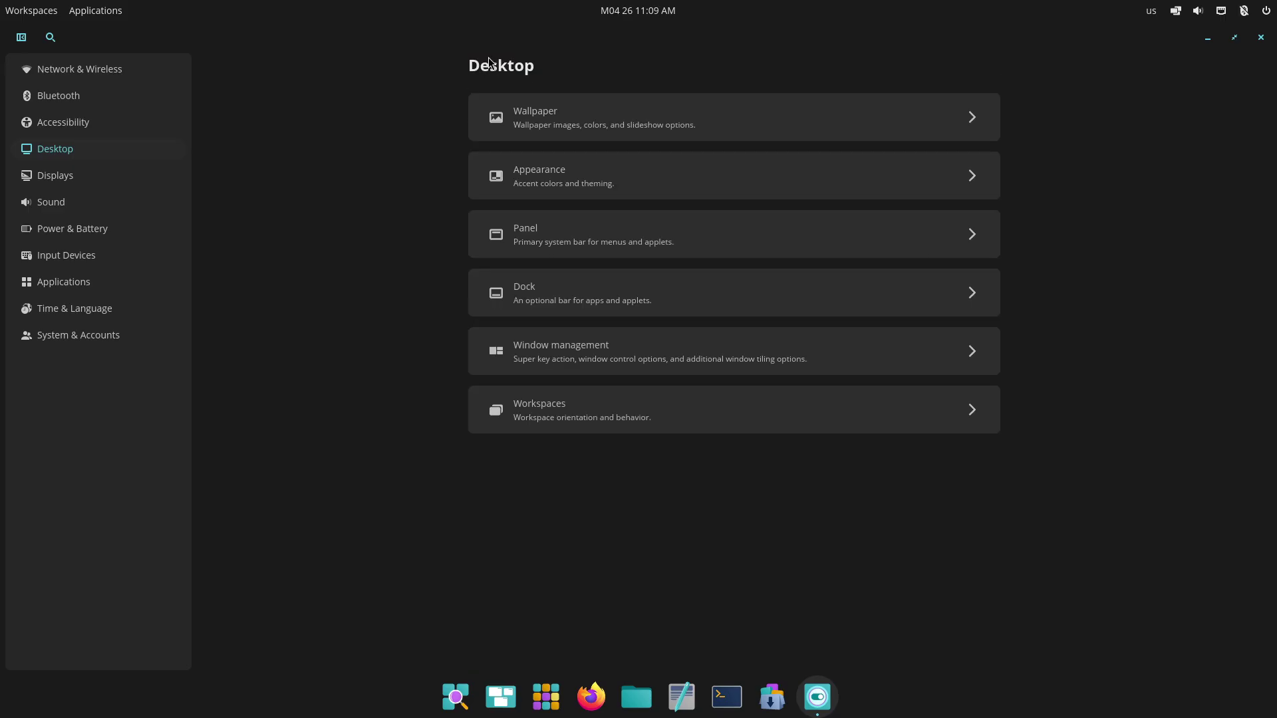
{"action": "left_click", "coordinate": [559, 254]}
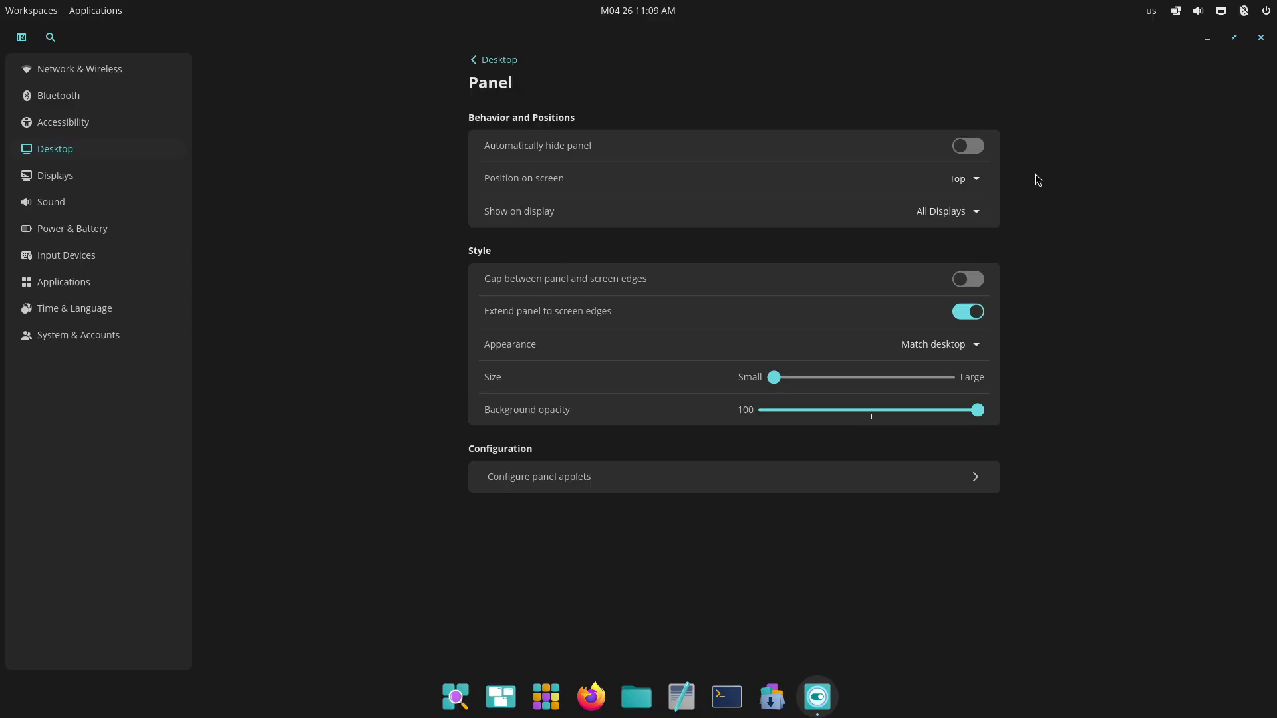
{"action": "left_click", "coordinate": [823, 479]}
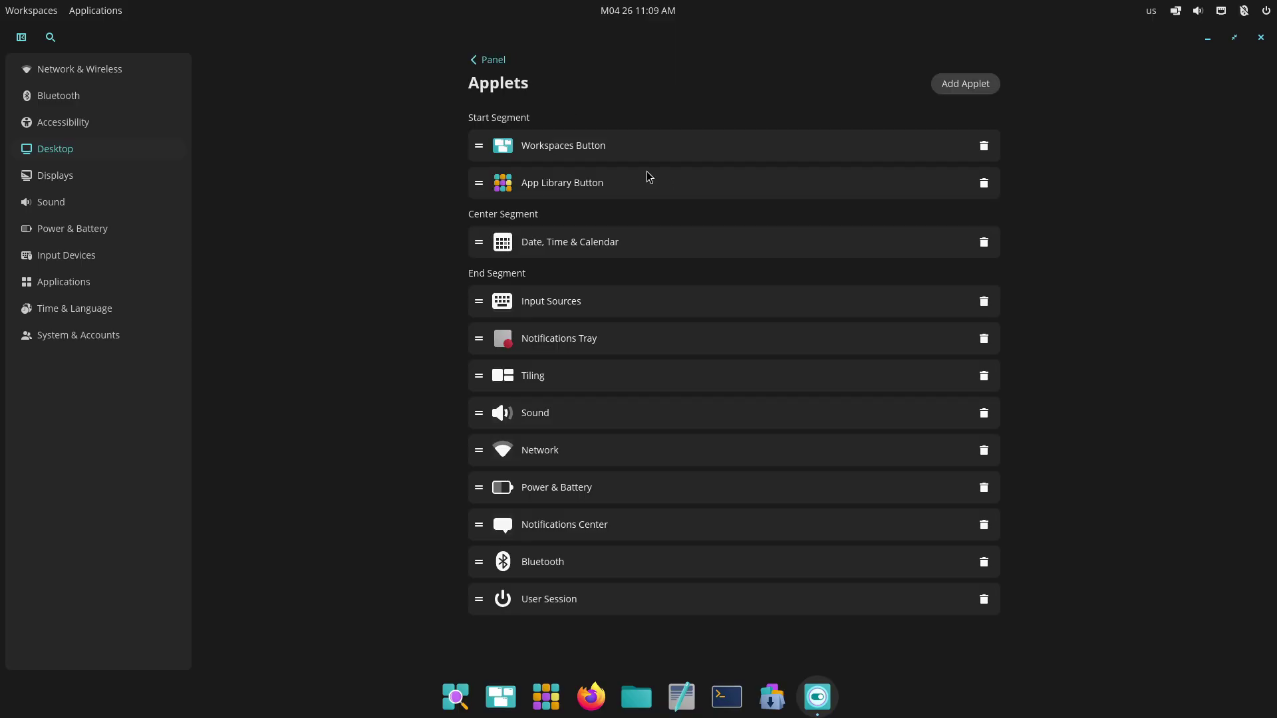
{"action": "left_click", "coordinate": [494, 61]}
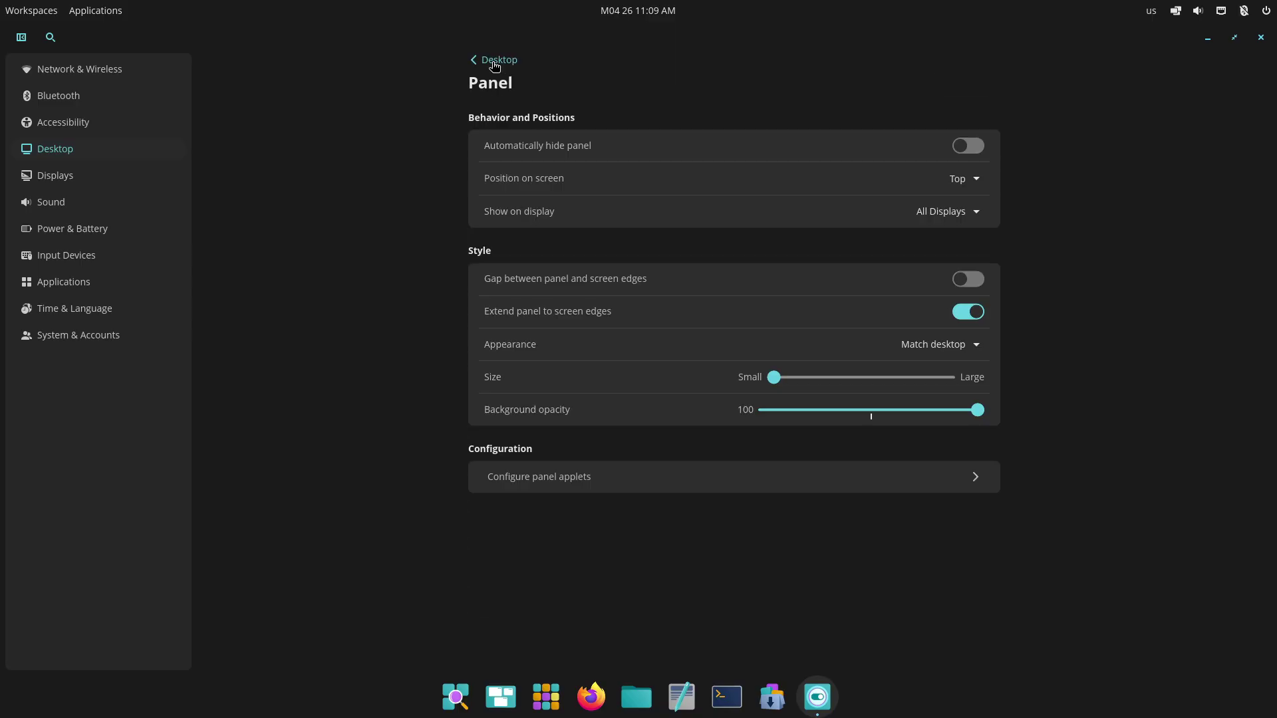
Step: Choose the Light theme in Appearance, scroll through its options, and return to the Desktop overview
{"action": "left_click", "coordinate": [494, 61]}
{"action": "left_click", "coordinate": [554, 178]}
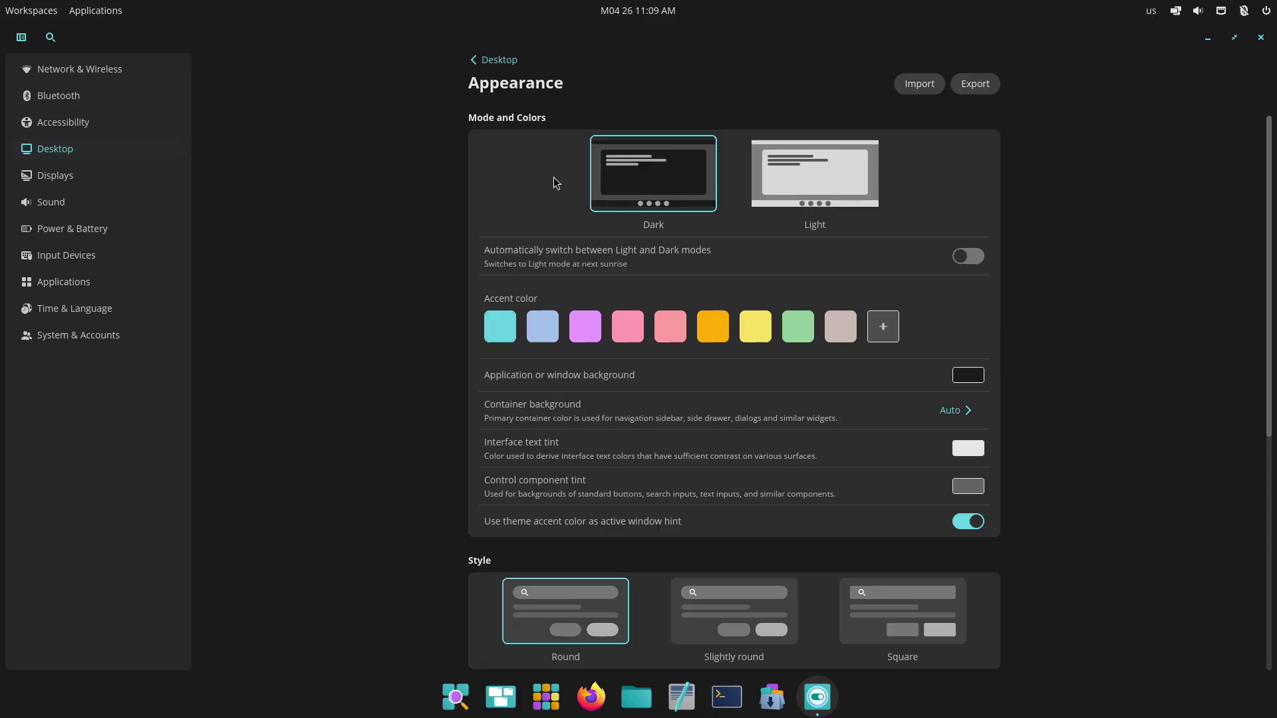
{"action": "left_click", "coordinate": [790, 210]}
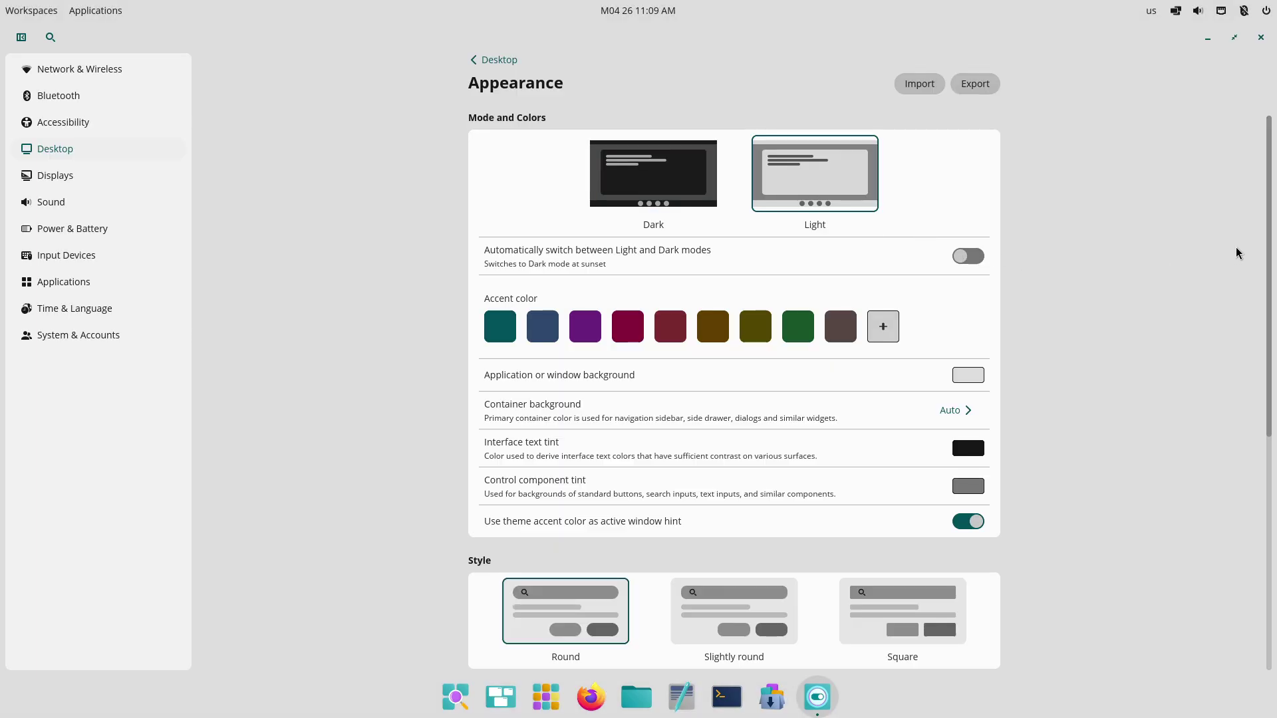
{"action": "left_click_drag", "start_coordinate": [1268, 300], "coordinate": [1268, 540]}
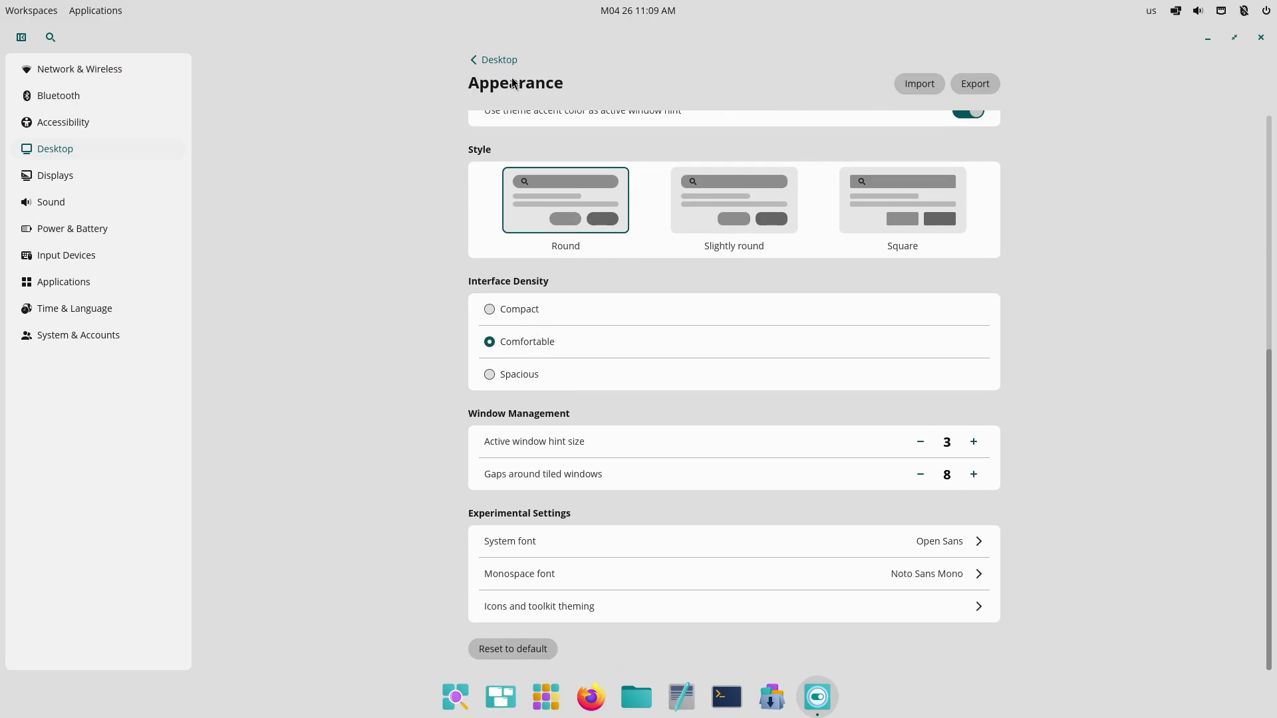
{"action": "left_click", "coordinate": [478, 58]}
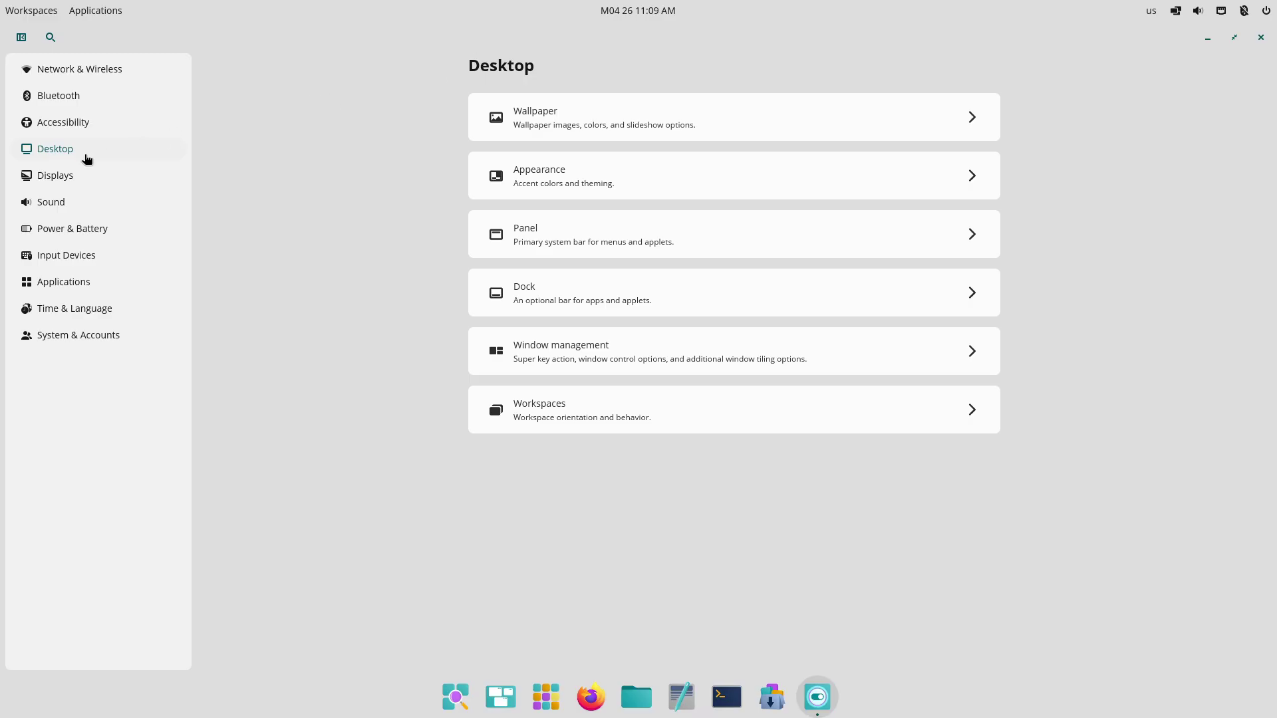
Step: Review the Displays orientation and scale options, keeping scale at 100%
{"action": "left_click", "coordinate": [87, 180]}
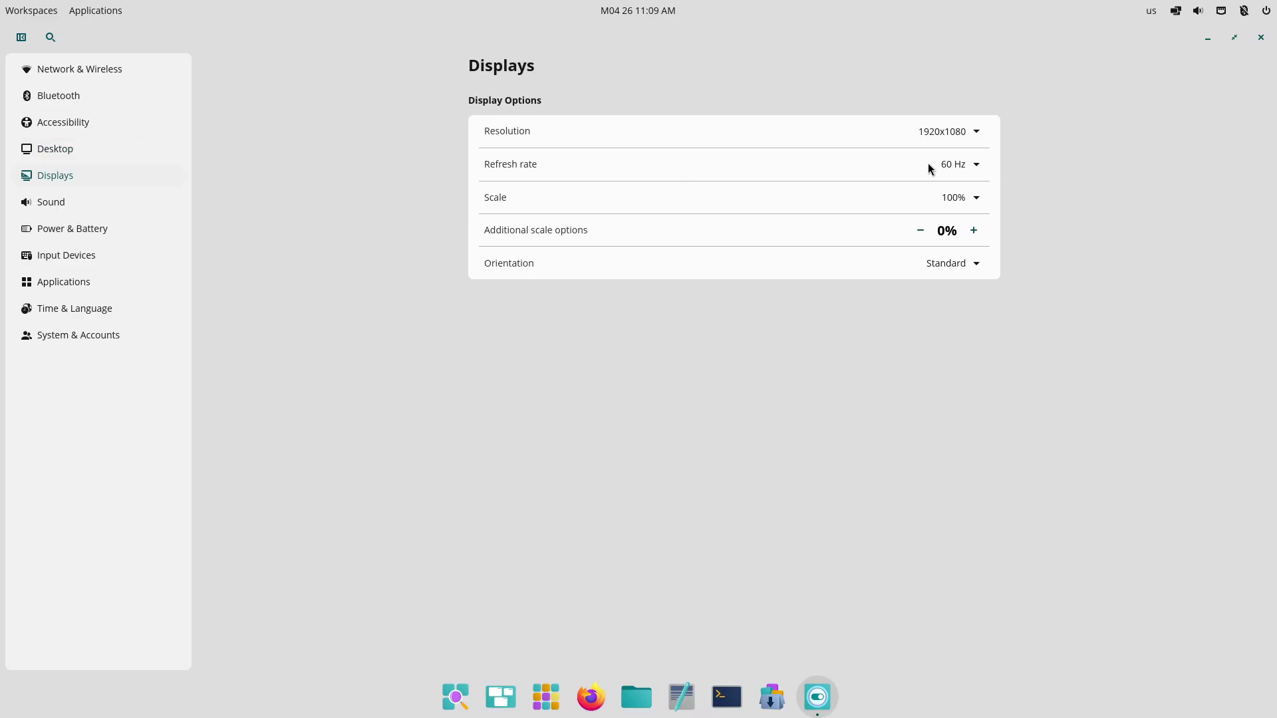
{"action": "left_click", "coordinate": [975, 264]}
{"action": "left_click", "coordinate": [1051, 262]}
{"action": "left_click", "coordinate": [965, 201]}
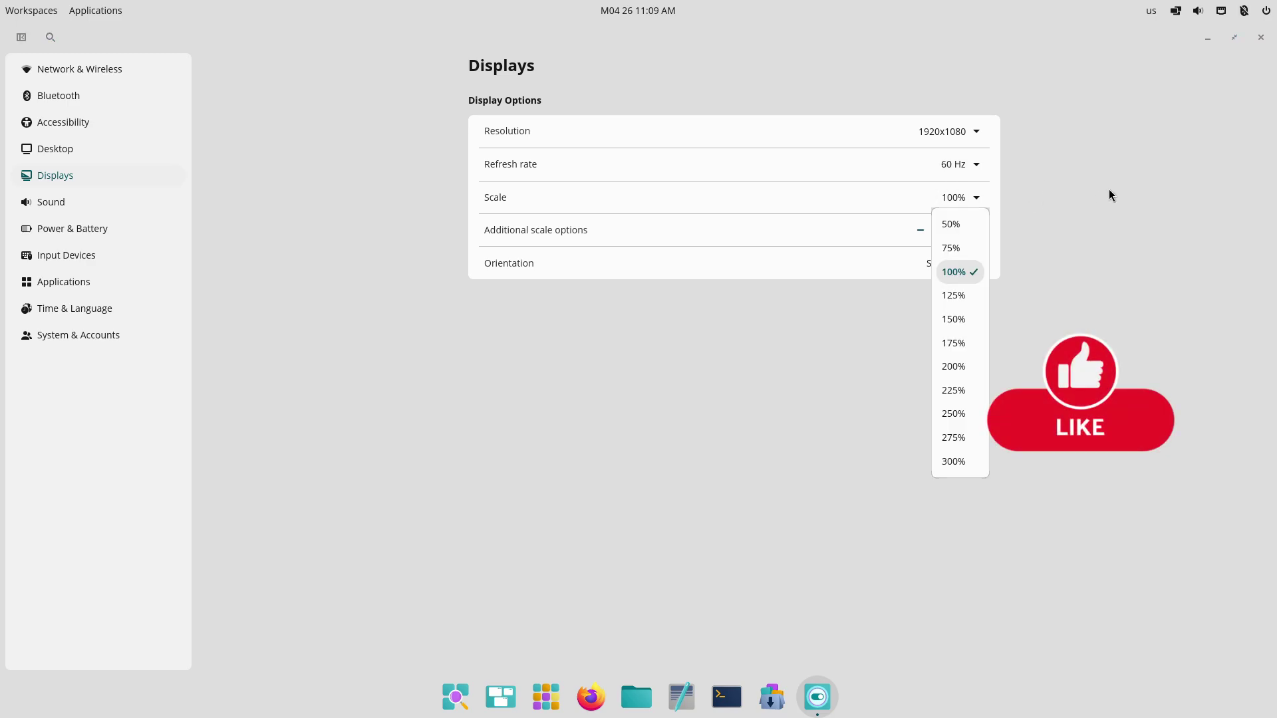
{"action": "left_click", "coordinate": [1109, 190]}
Step: Check the Sound input and output profiles, then set the power mode to High performance
{"action": "left_click", "coordinate": [80, 213]}
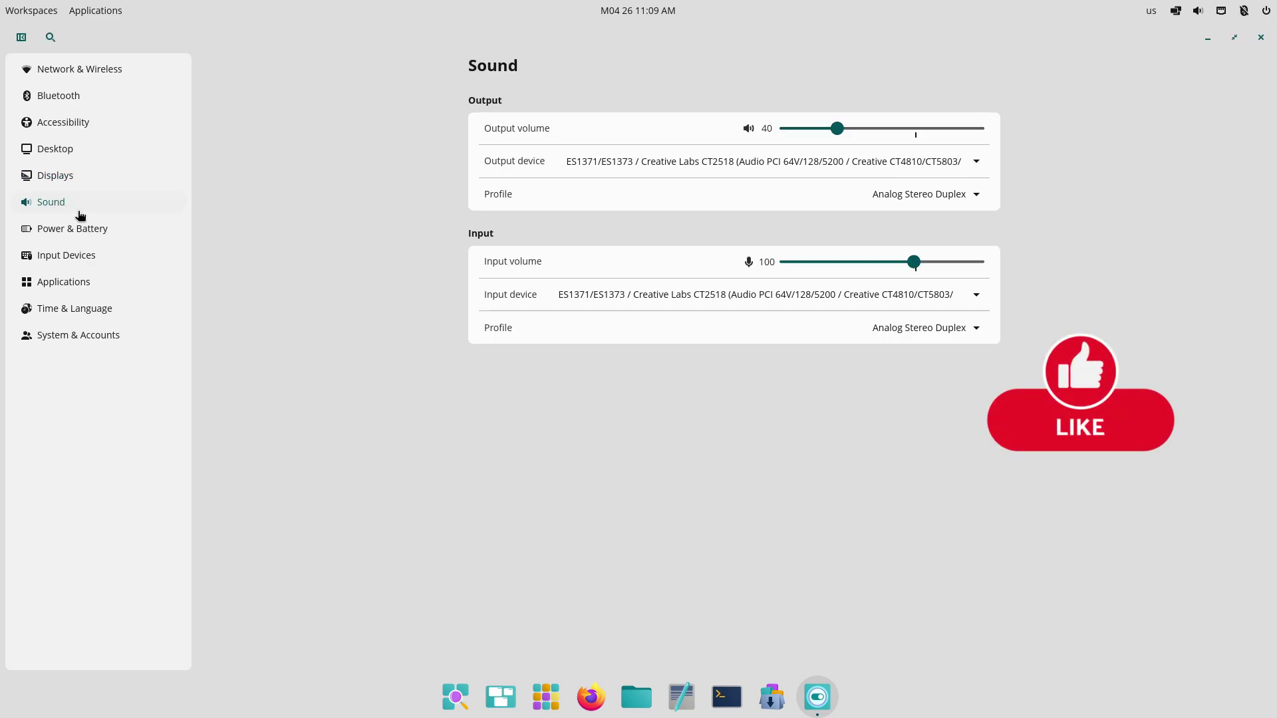
{"action": "left_click", "coordinate": [975, 327]}
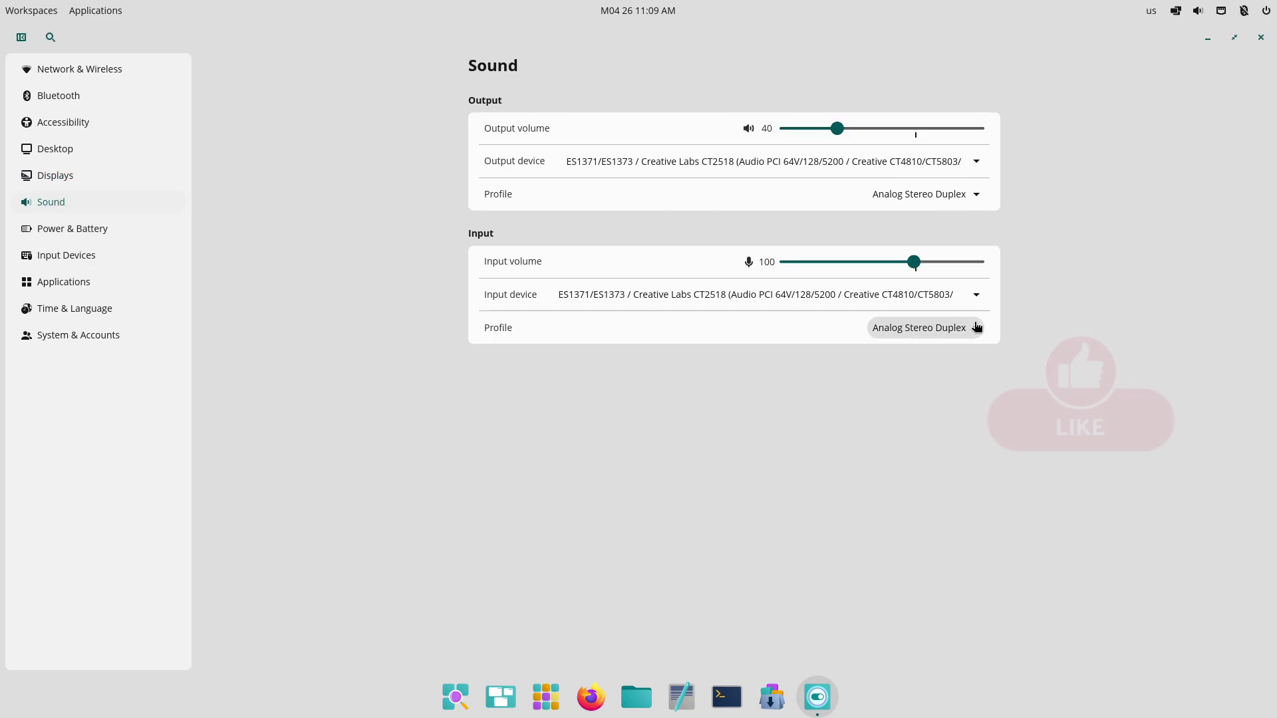
{"action": "left_click", "coordinate": [1063, 303]}
{"action": "left_click", "coordinate": [947, 205]}
{"action": "left_click", "coordinate": [1106, 220]}
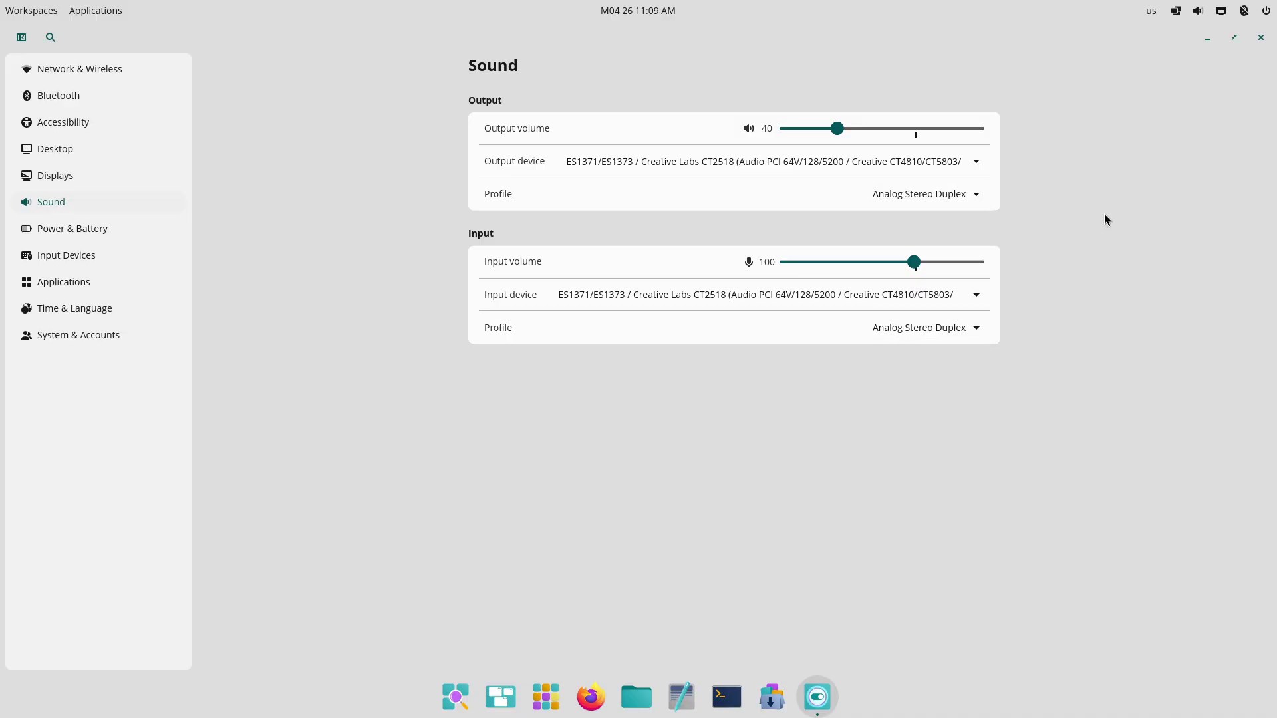
{"action": "left_click", "coordinate": [123, 230]}
{"action": "left_click", "coordinate": [491, 207]}
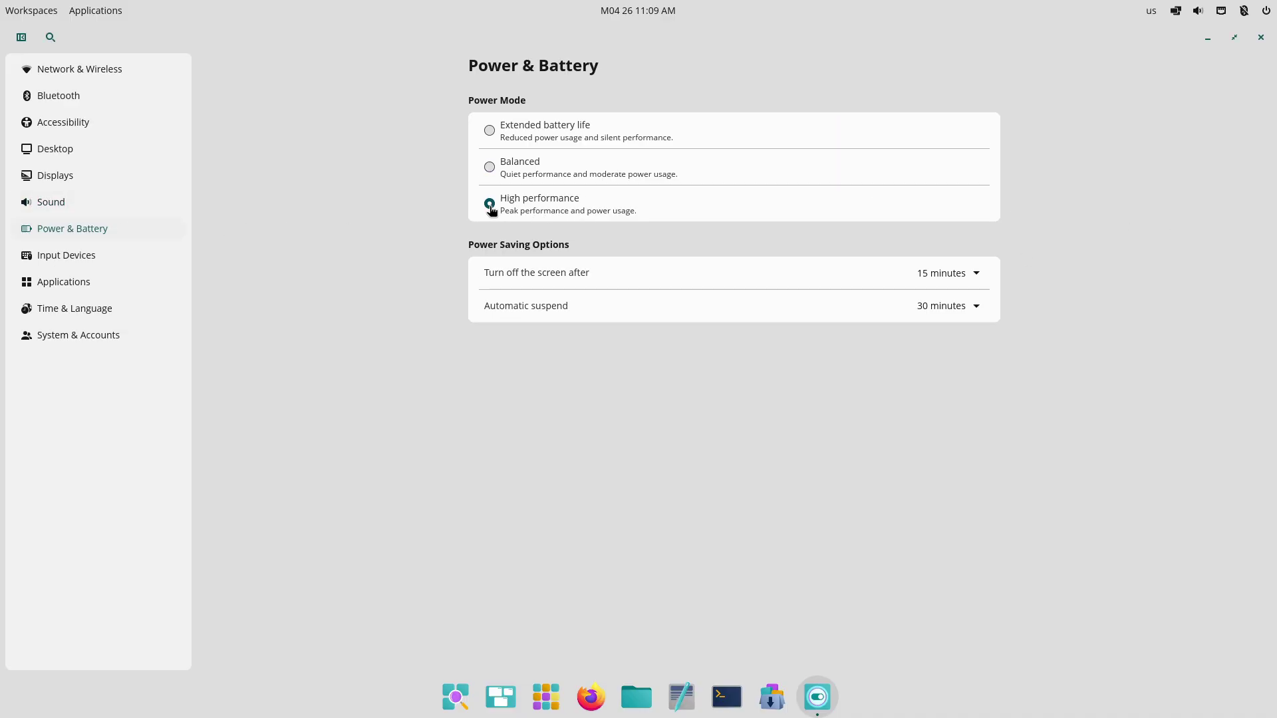
Step: Turn on natural scrolling in the Mouse settings
{"action": "left_click", "coordinate": [102, 256]}
{"action": "left_click", "coordinate": [740, 180]}
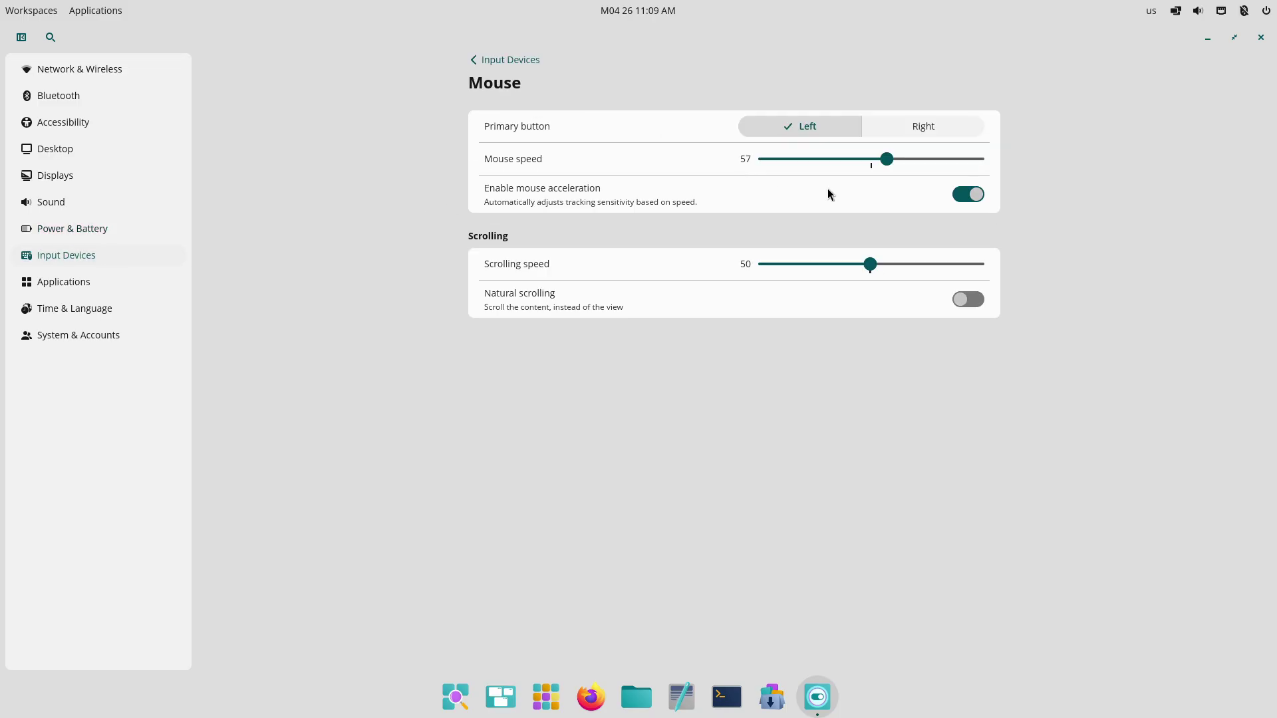
{"action": "left_click", "coordinate": [976, 300]}
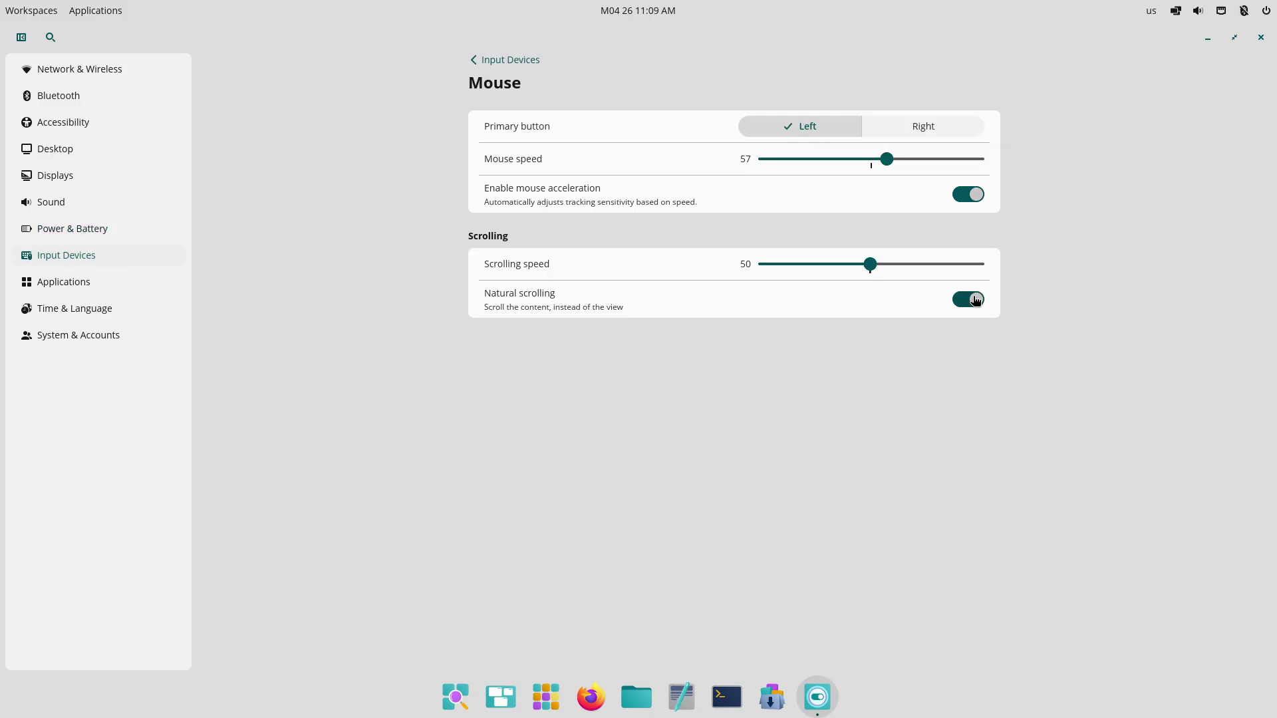
{"action": "left_click", "coordinate": [504, 60]}
Step: View the Keyboard settings, then go to Applications > X11 Applications Compatibility
{"action": "left_click", "coordinate": [924, 126]}
{"action": "left_click", "coordinate": [501, 61]}
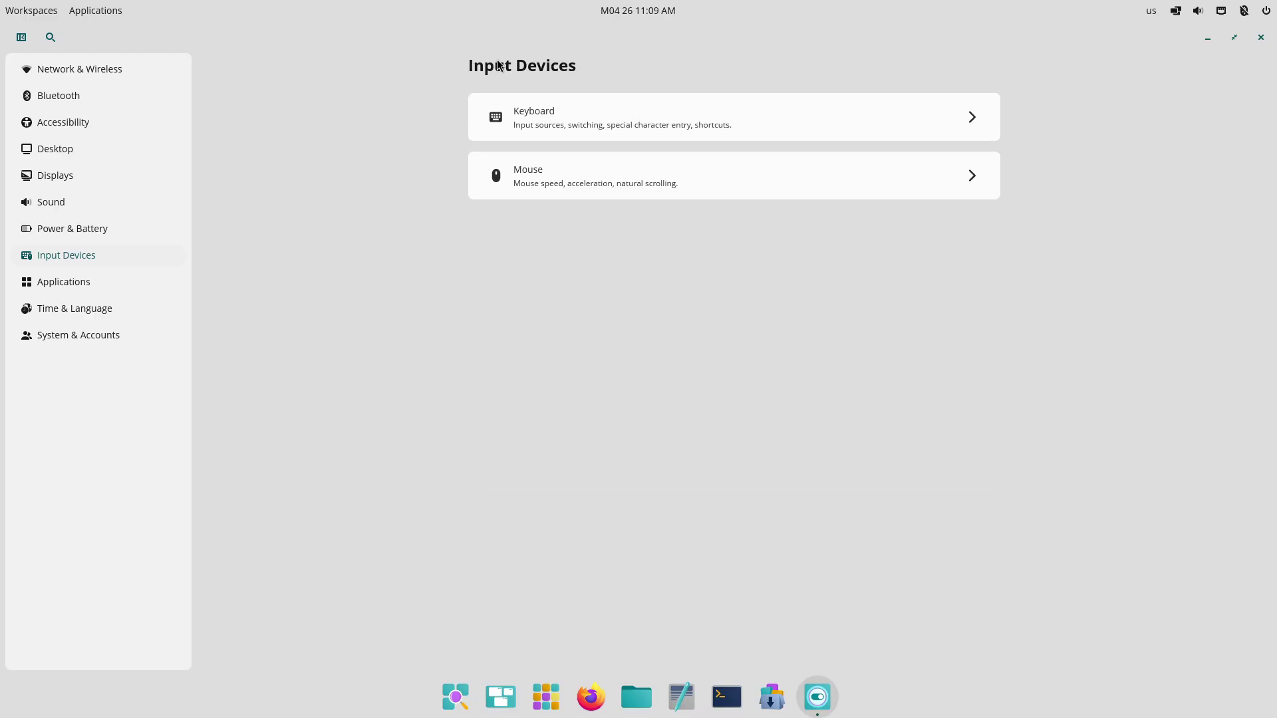
{"action": "left_click", "coordinate": [134, 280]}
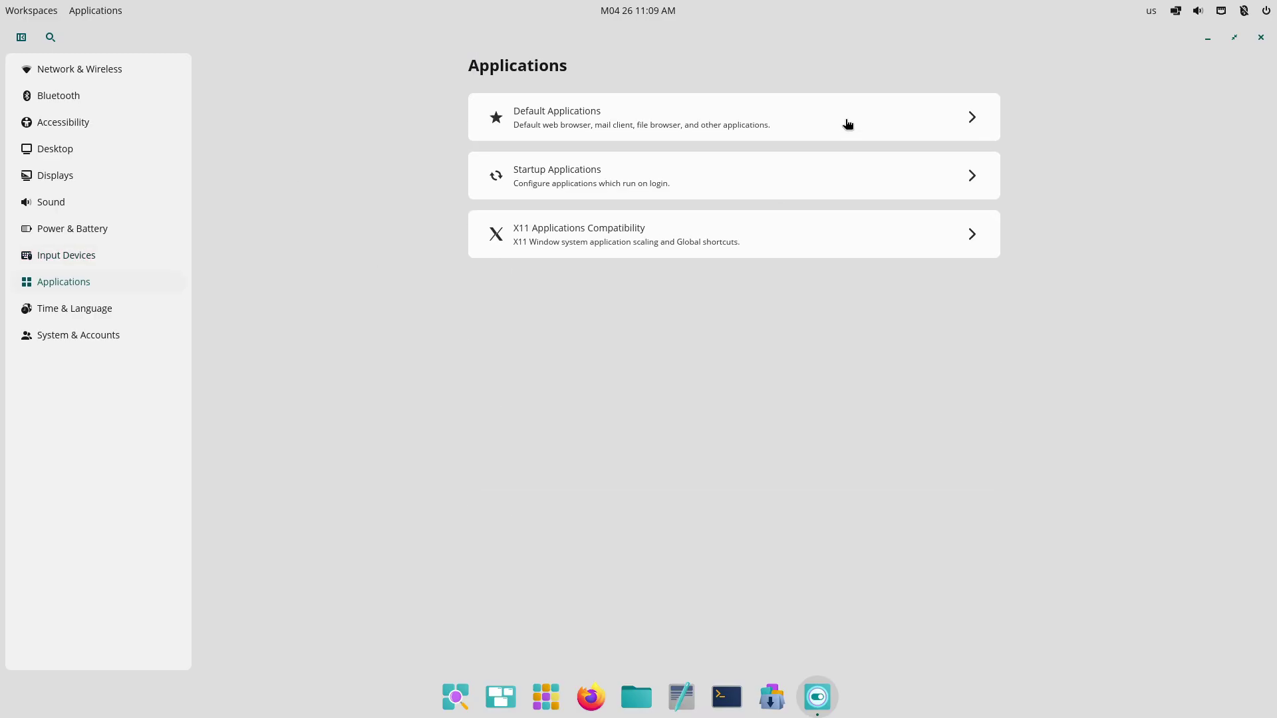
{"action": "left_click", "coordinate": [806, 238]}
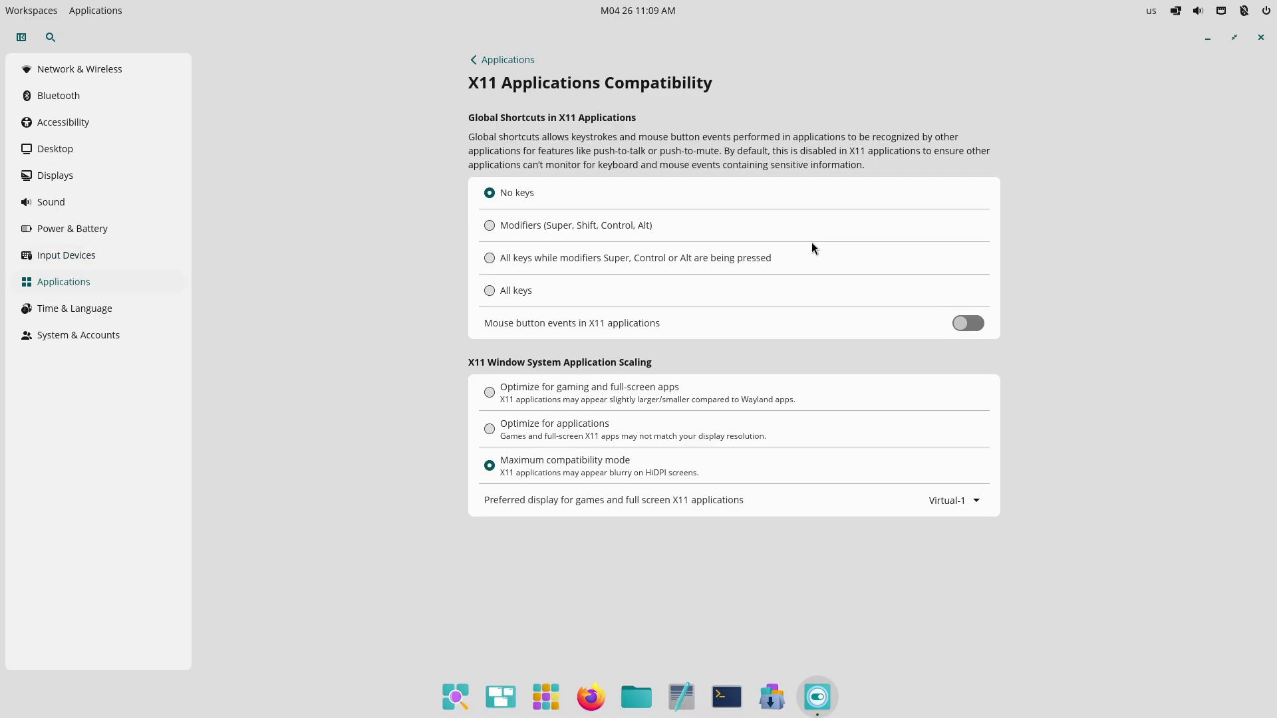
Step: Set X11 global shortcuts to All keys, keep Maximum compatibility scaling, and return to Applications
{"action": "left_click", "coordinate": [503, 229]}
{"action": "left_click", "coordinate": [499, 260]}
{"action": "left_click", "coordinate": [501, 298]}
{"action": "left_click", "coordinate": [531, 391]}
{"action": "left_click", "coordinate": [532, 462]}
{"action": "left_click", "coordinate": [959, 504]}
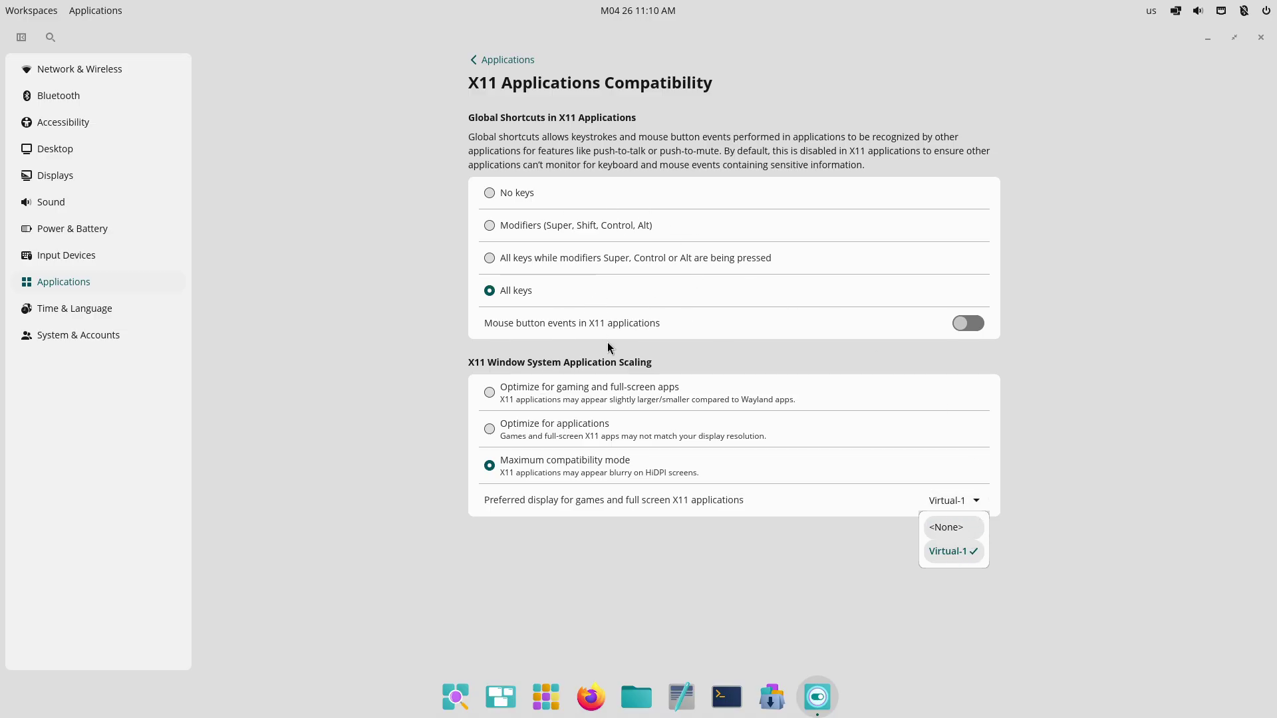
{"action": "left_click", "coordinate": [514, 61]}
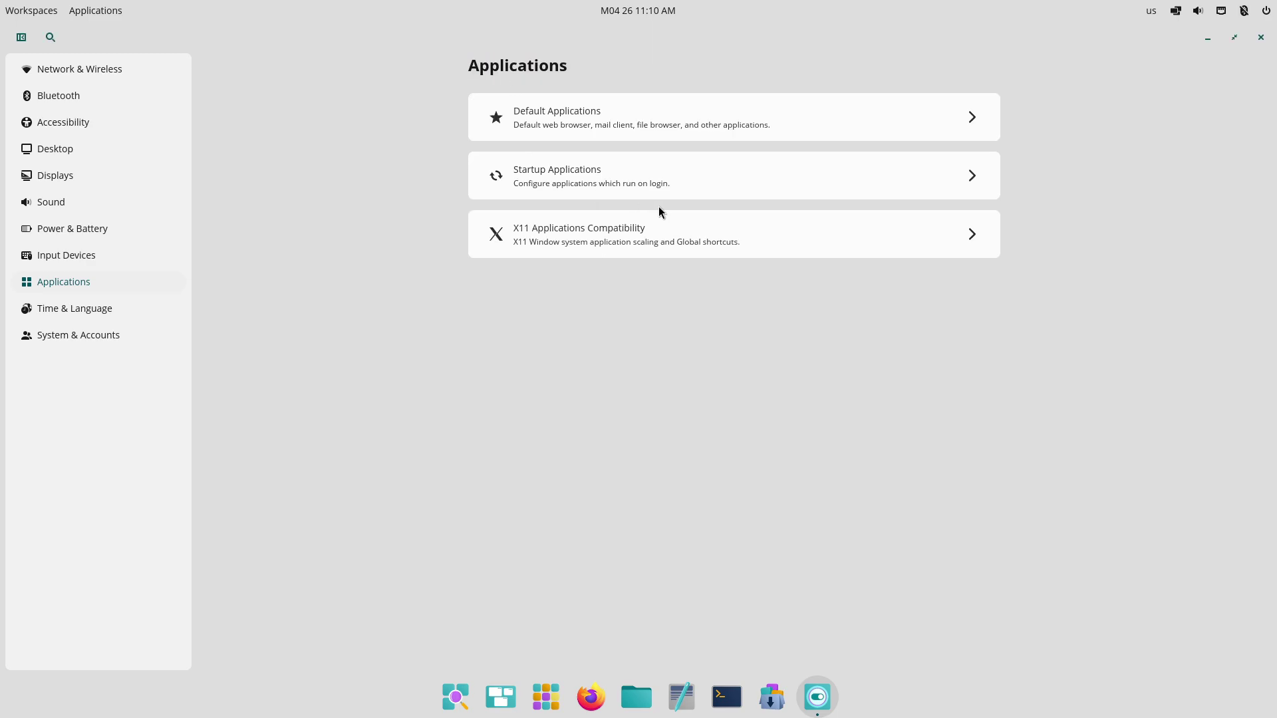
Step: View the Date & Time and Region & Language pages under Time & Language
{"action": "left_click", "coordinate": [105, 308]}
{"action": "left_click", "coordinate": [603, 118]}
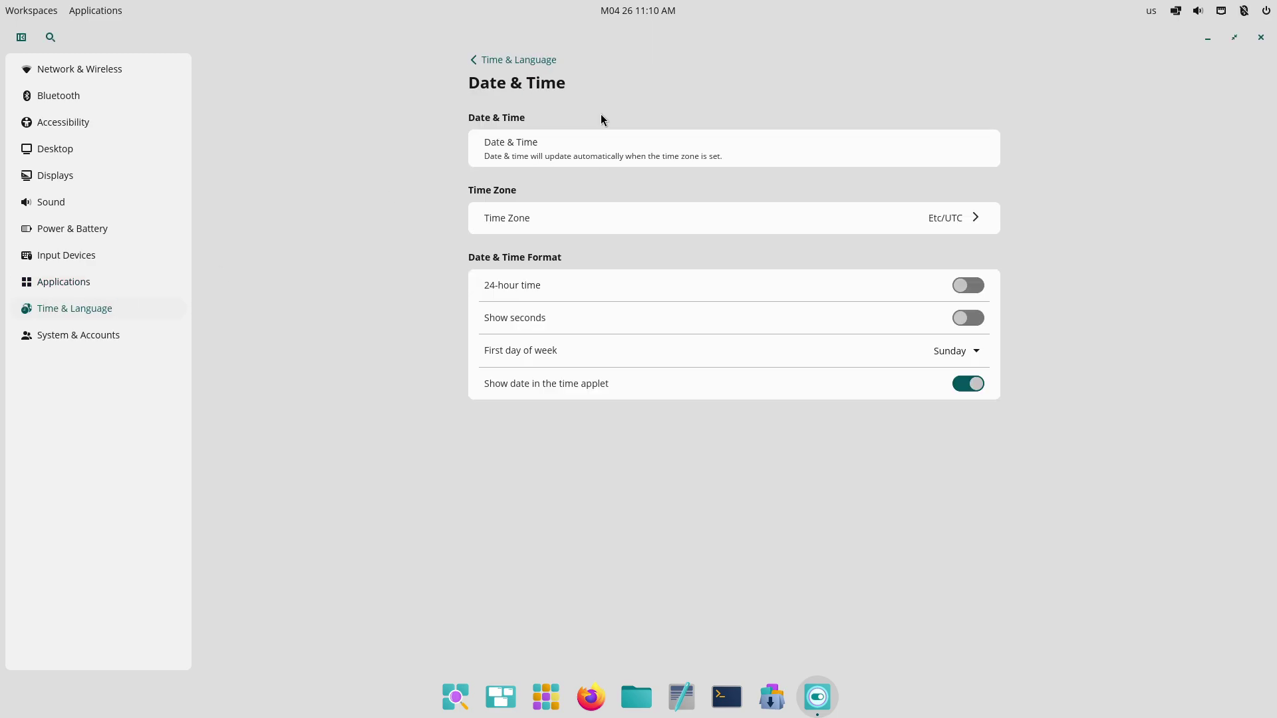
{"action": "left_click", "coordinate": [493, 60]}
{"action": "left_click", "coordinate": [532, 194]}
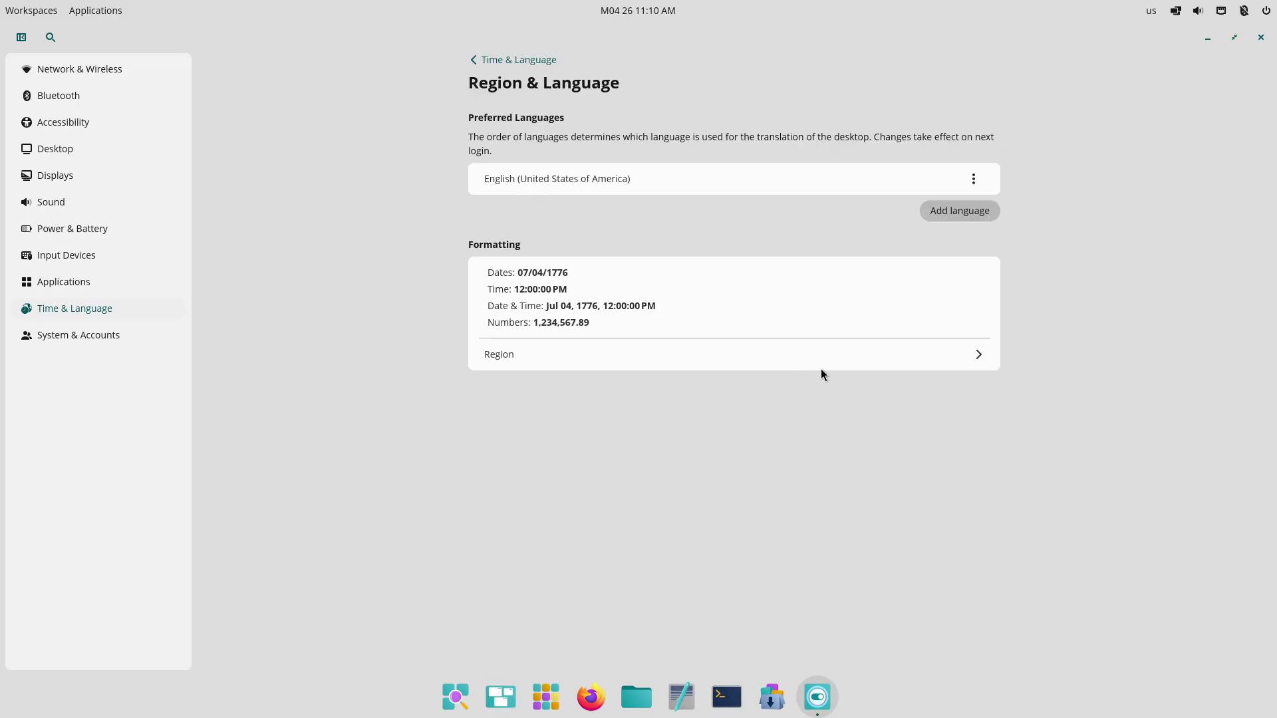
Step: View the firmware details under System & Accounts, then open Users
{"action": "left_click", "coordinate": [145, 344]}
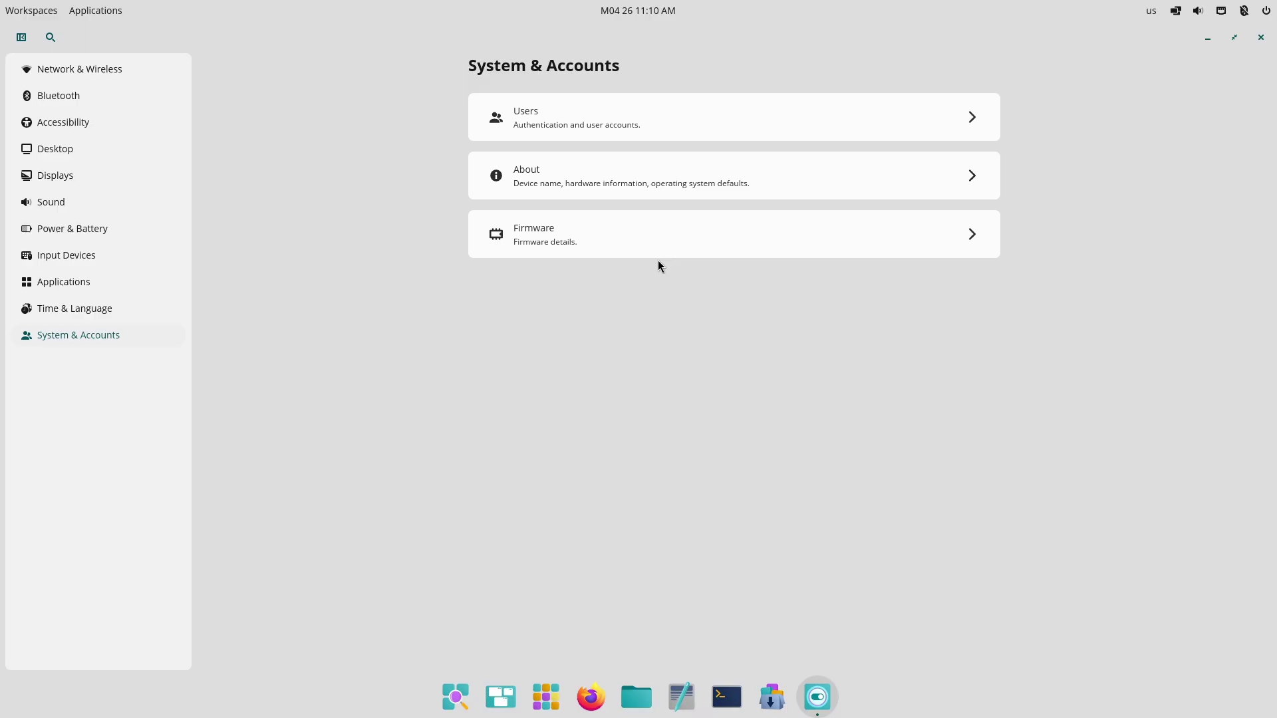
{"action": "left_click", "coordinate": [650, 238]}
{"action": "left_click", "coordinate": [523, 60]}
{"action": "left_click", "coordinate": [604, 128]}
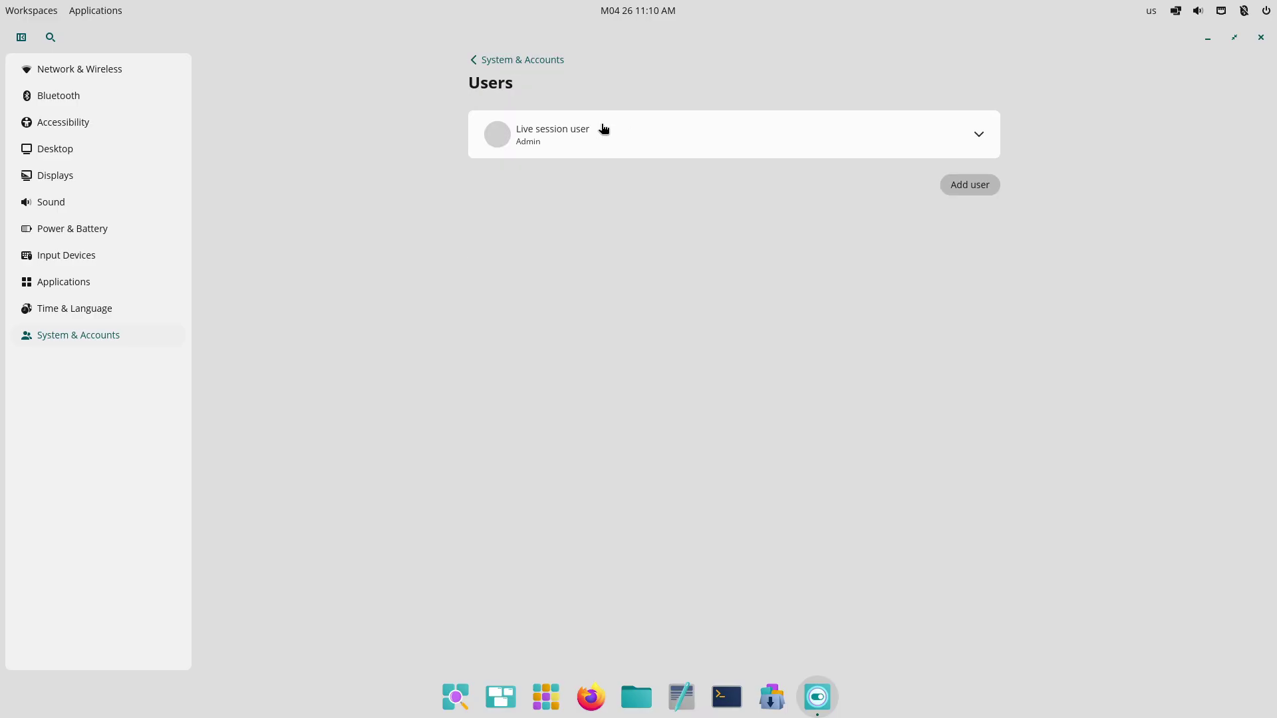
Step: Close Settings and toggle current-workspace tiling in the panel's tiling applet
{"action": "left_click", "coordinate": [1260, 38]}
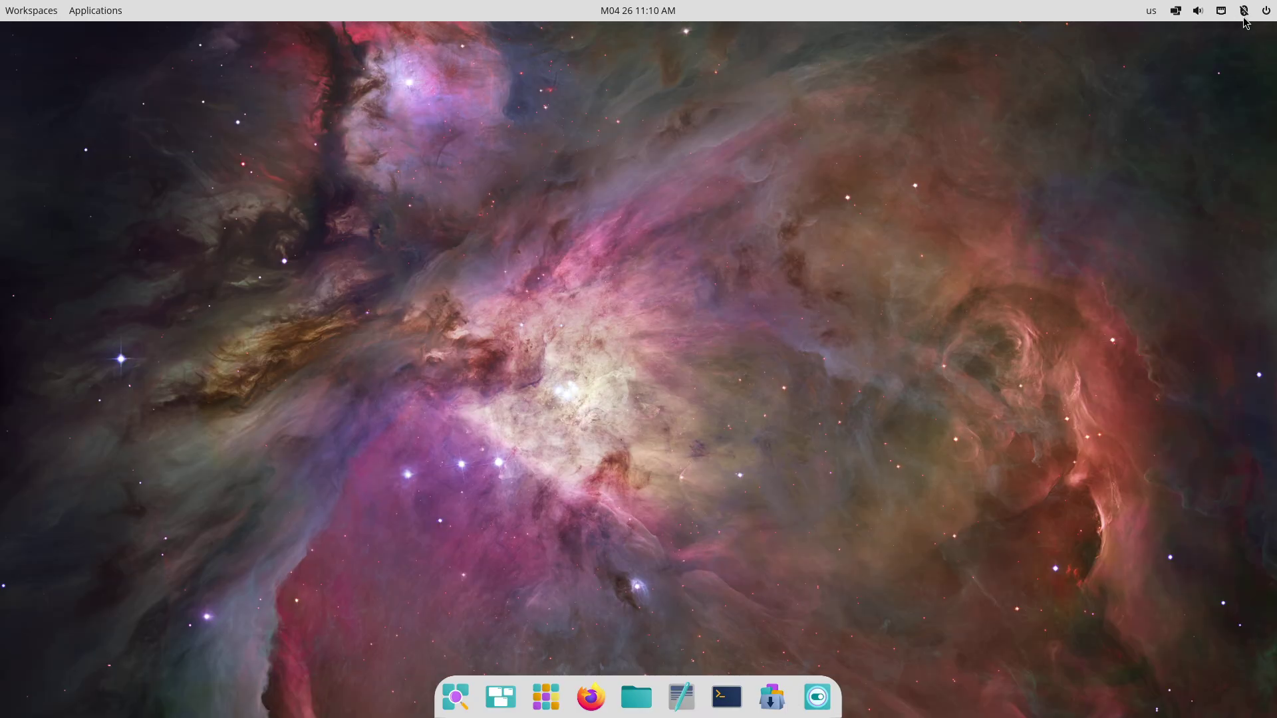
{"action": "left_click", "coordinate": [1243, 11]}
{"action": "left_click", "coordinate": [1176, 11]}
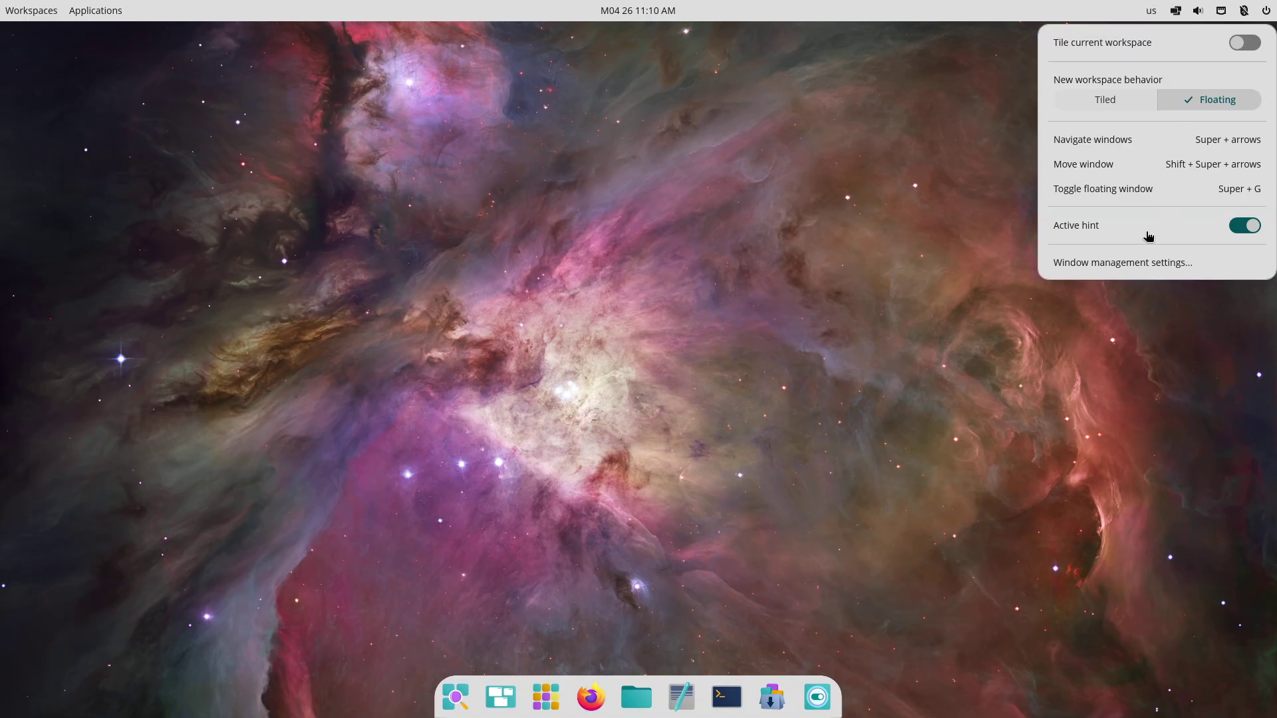
{"action": "left_click", "coordinate": [1244, 44]}
{"action": "left_click", "coordinate": [1244, 44]}
Step: Turn on Show media controls on panel in the sound applet, then check the network and Bluetooth applets
{"action": "left_click", "coordinate": [1200, 12]}
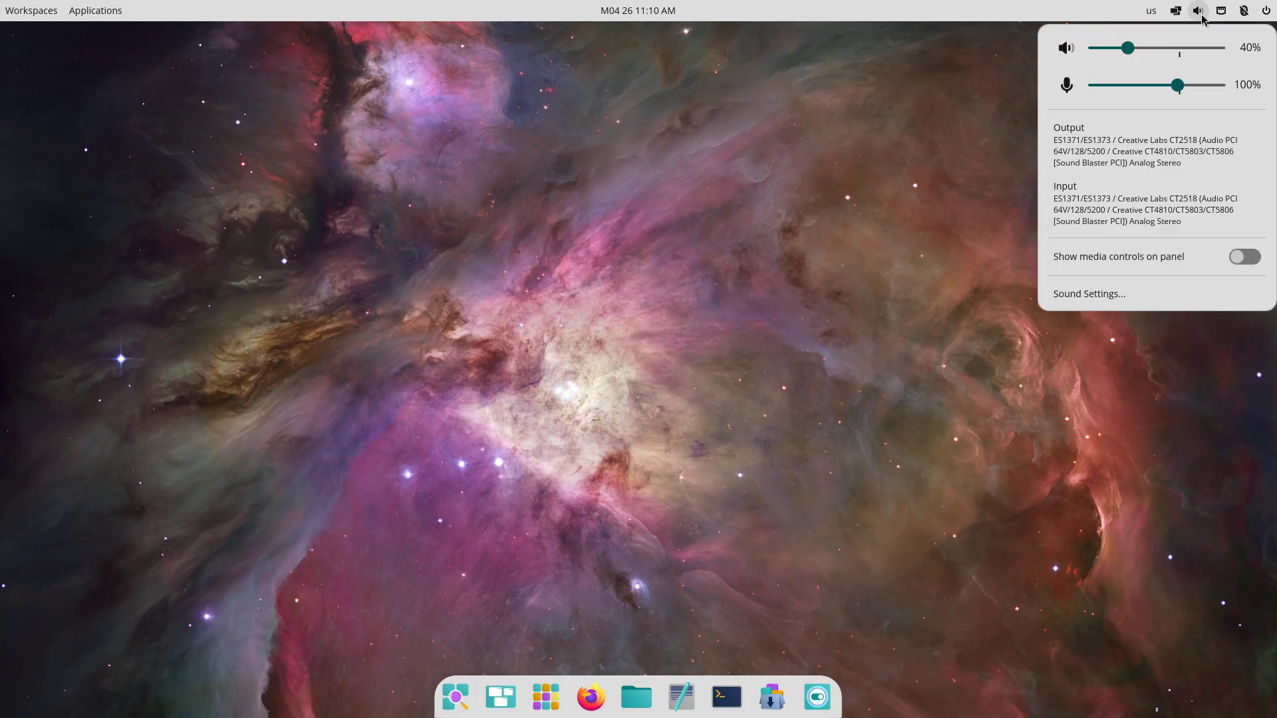
{"action": "left_click", "coordinate": [1252, 260]}
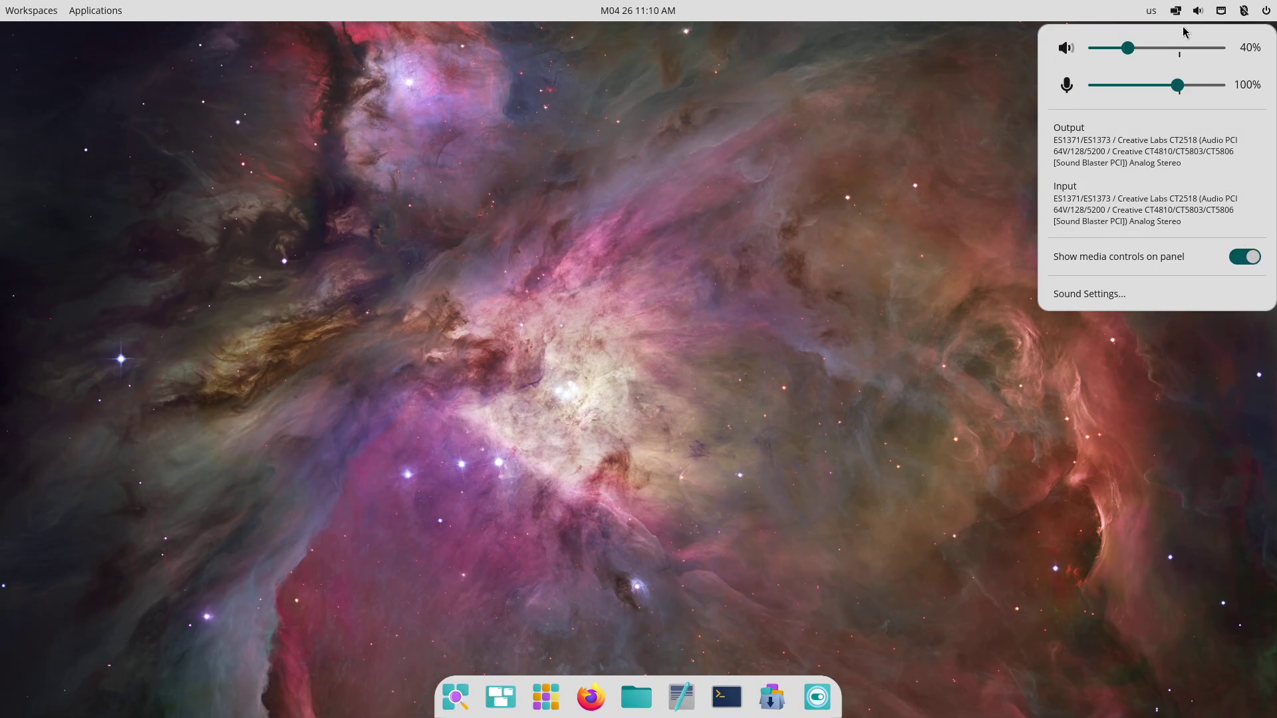
{"action": "left_click", "coordinate": [1216, 16]}
{"action": "left_click", "coordinate": [1216, 18]}
{"action": "left_click", "coordinate": [1216, 18]}
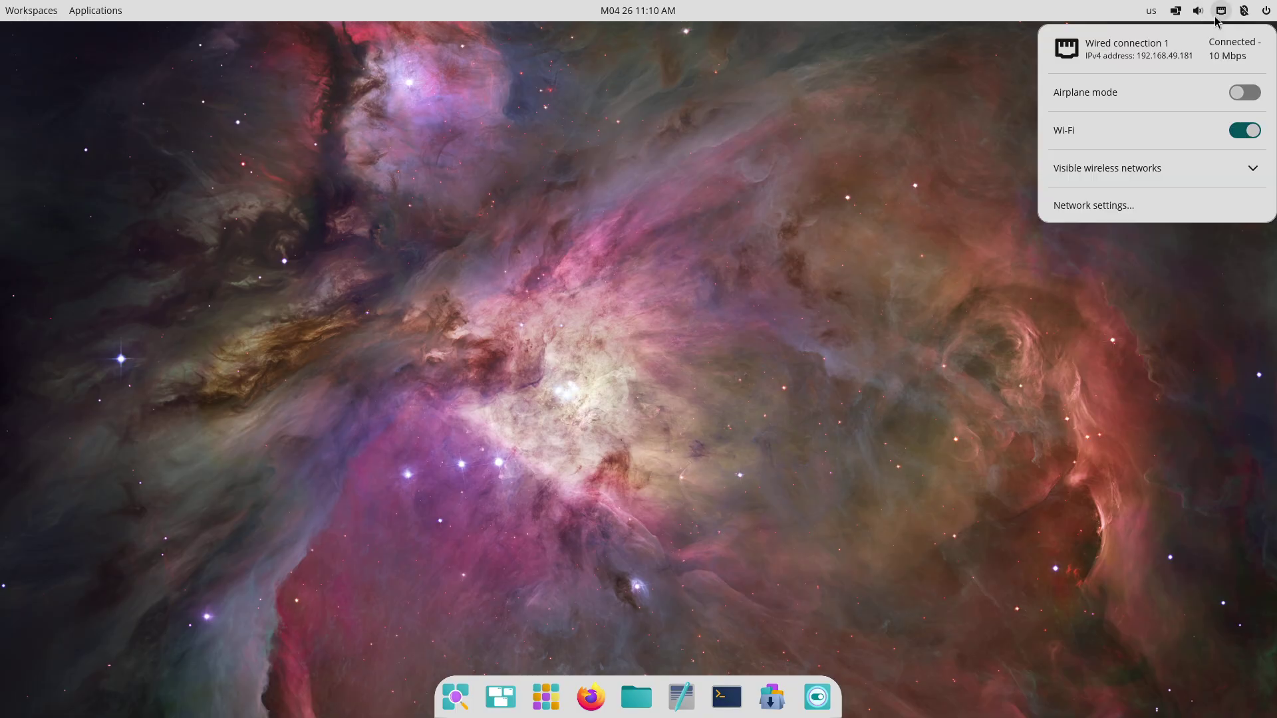
{"action": "left_click", "coordinate": [1254, 20]}
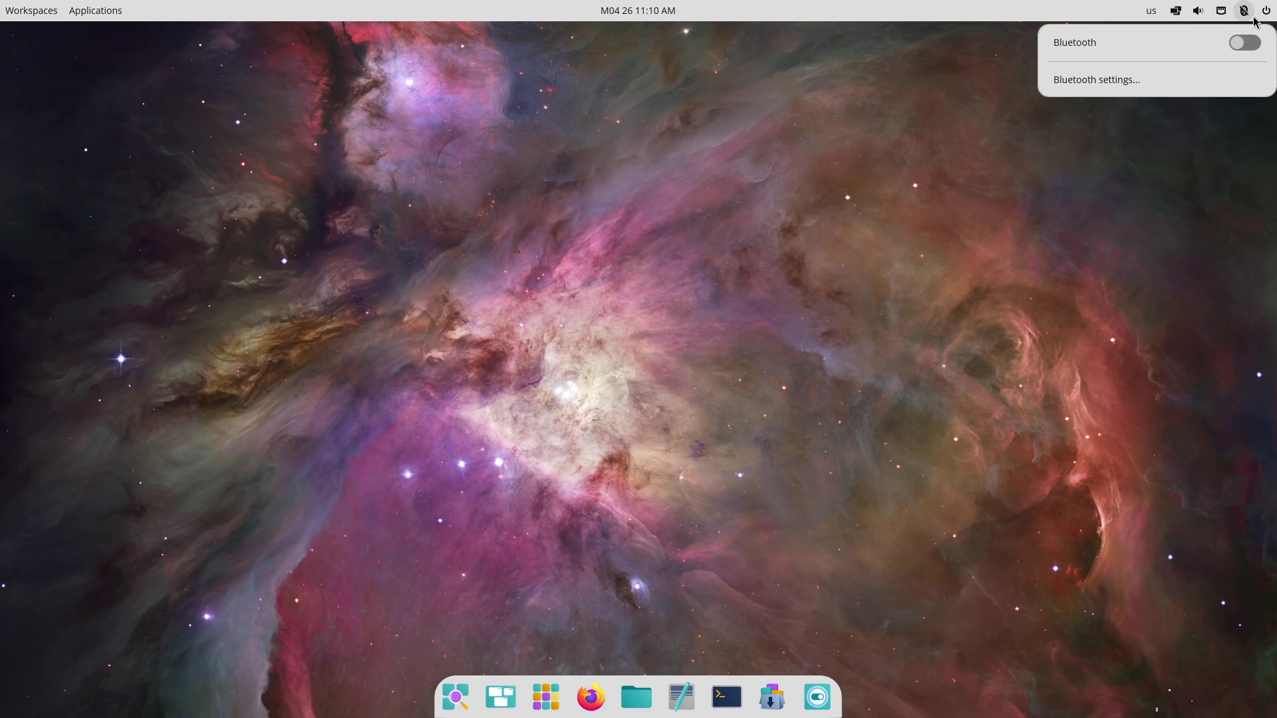
{"action": "left_click", "coordinate": [1255, 20]}
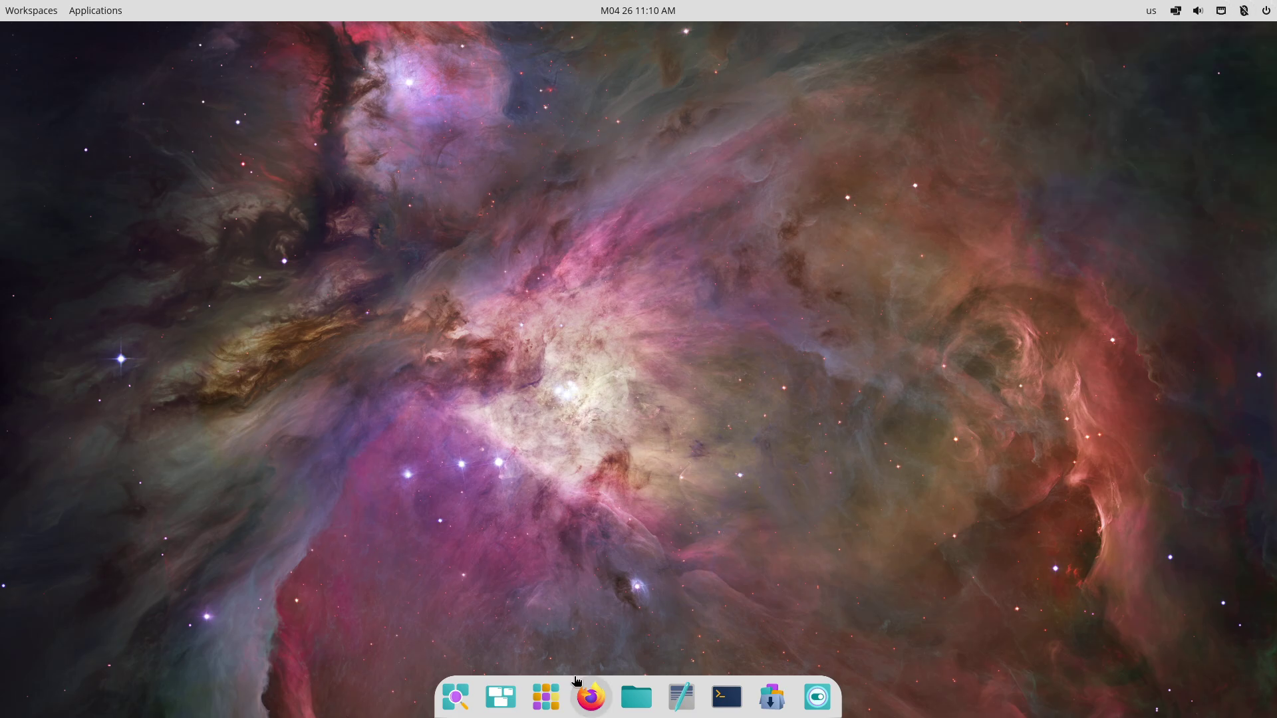
Step: Open the App Library, browse the Office, System and Utilities groups, then dismiss it
{"action": "left_click", "coordinate": [545, 697]}
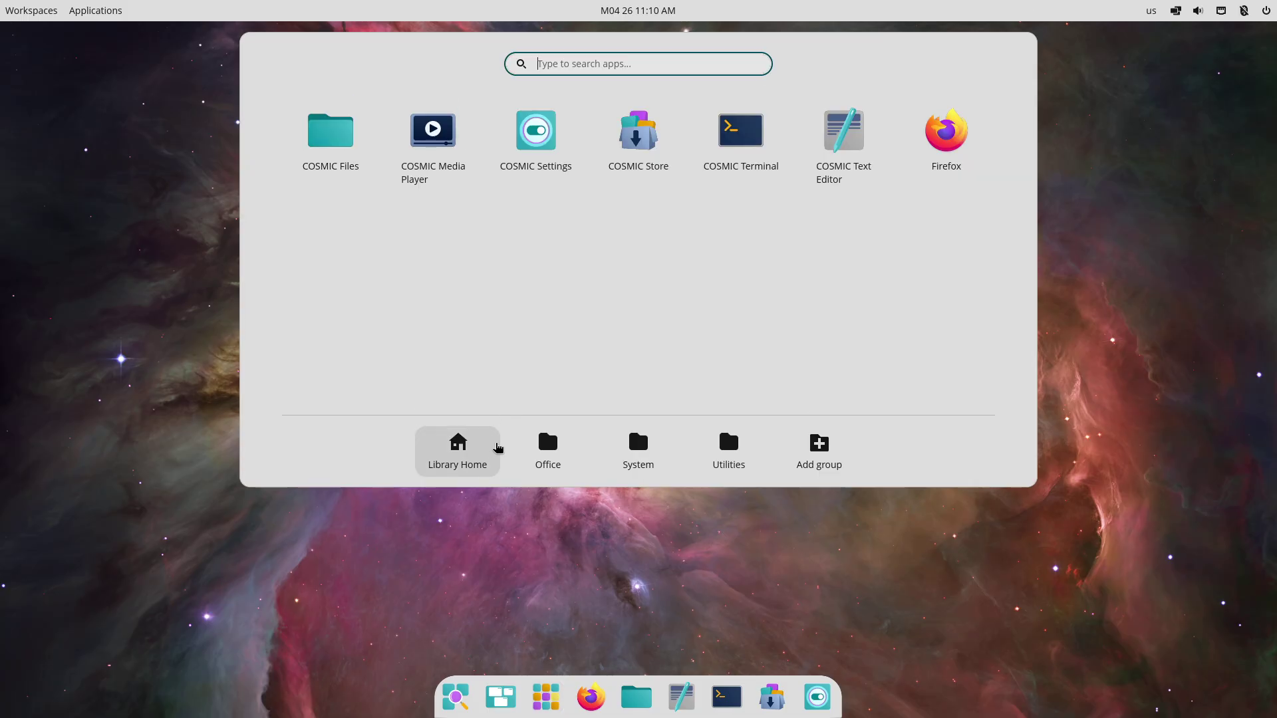
{"action": "left_click", "coordinate": [562, 451]}
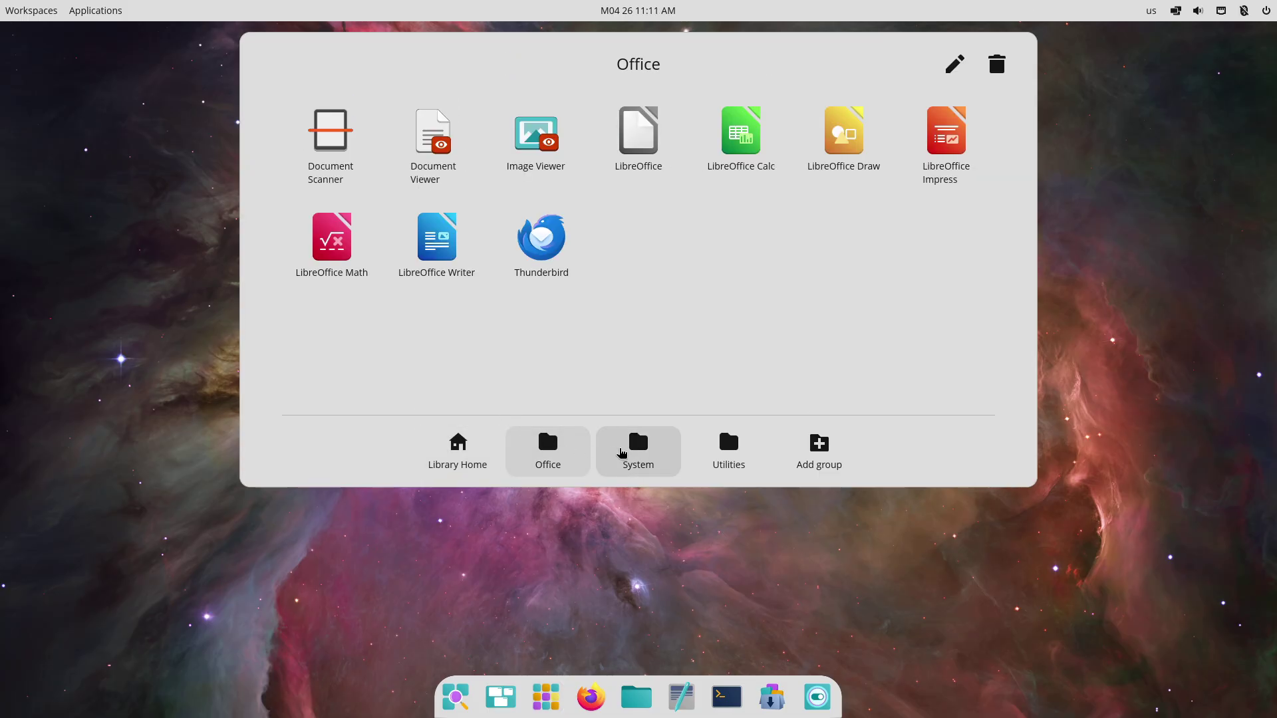
{"action": "left_click", "coordinate": [621, 453]}
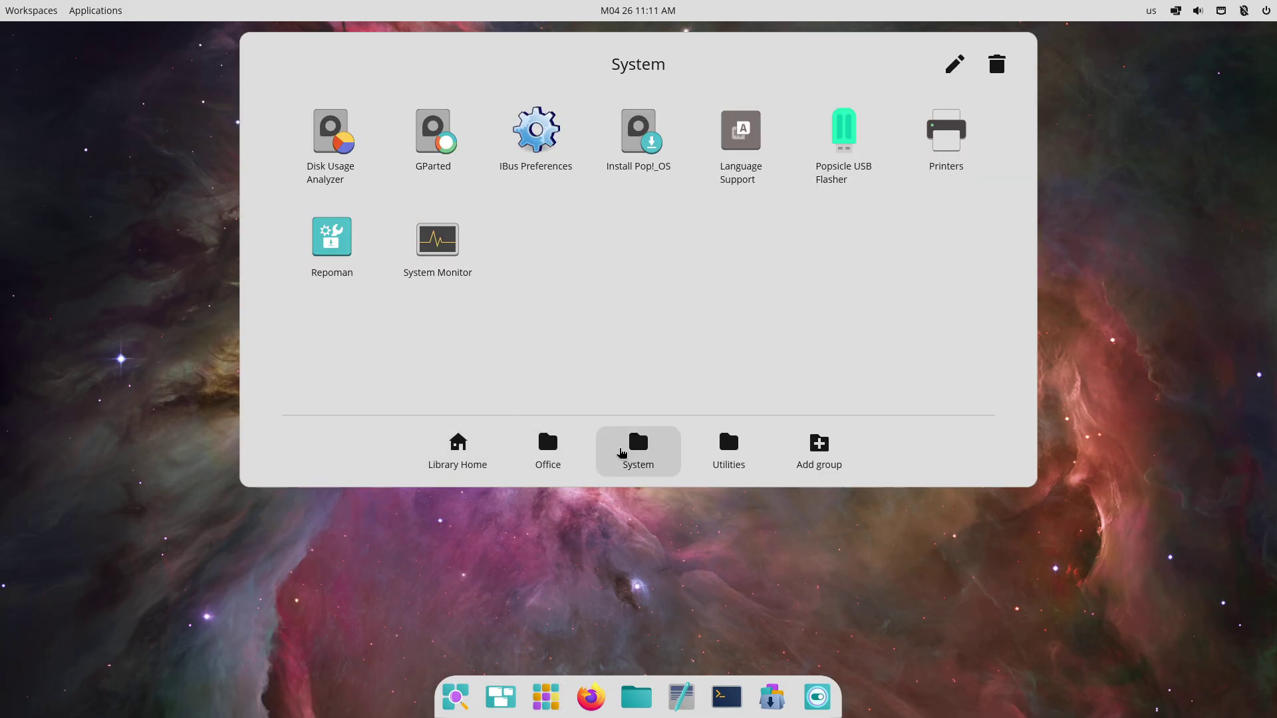
{"action": "left_click", "coordinate": [741, 450]}
{"action": "left_click", "coordinate": [670, 459]}
{"action": "left_click", "coordinate": [782, 550]}
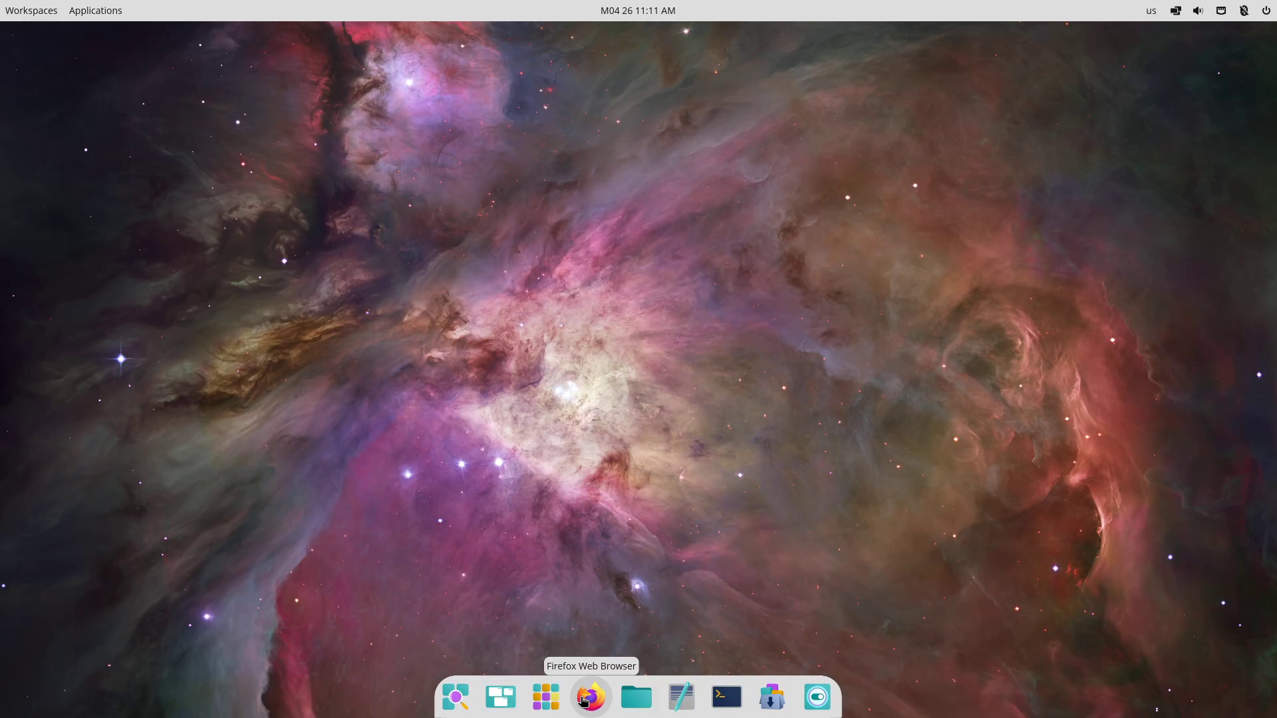
Step: Pin Workspace 1, pin then unpin Workspace 2, reopen the overview, and show the App Library
{"action": "left_click", "coordinate": [36, 19]}
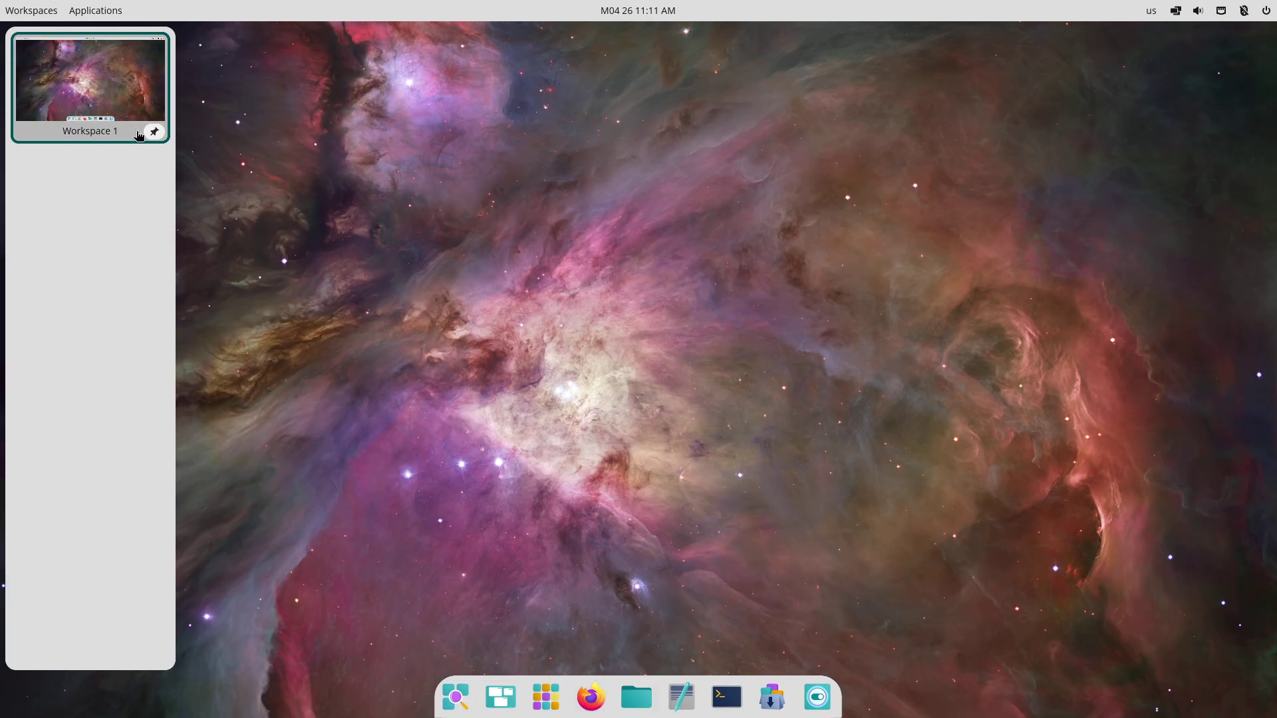
{"action": "left_click", "coordinate": [154, 131]}
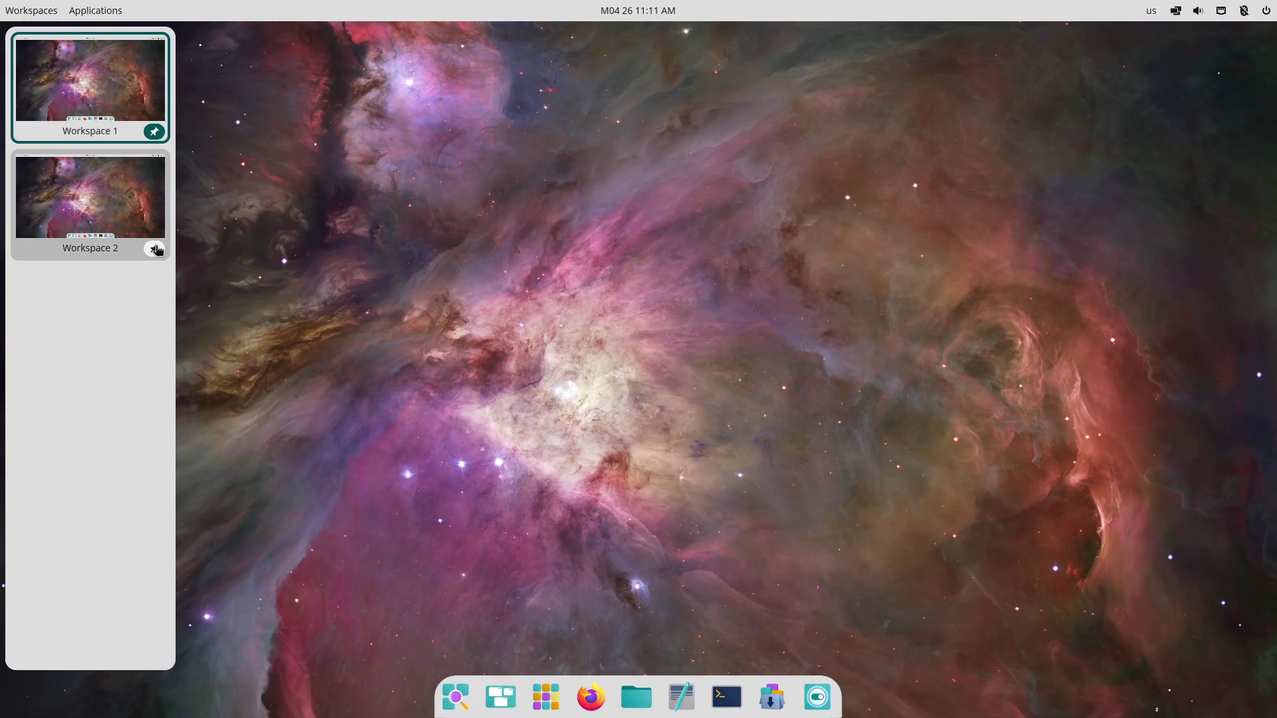
{"action": "left_click", "coordinate": [156, 249]}
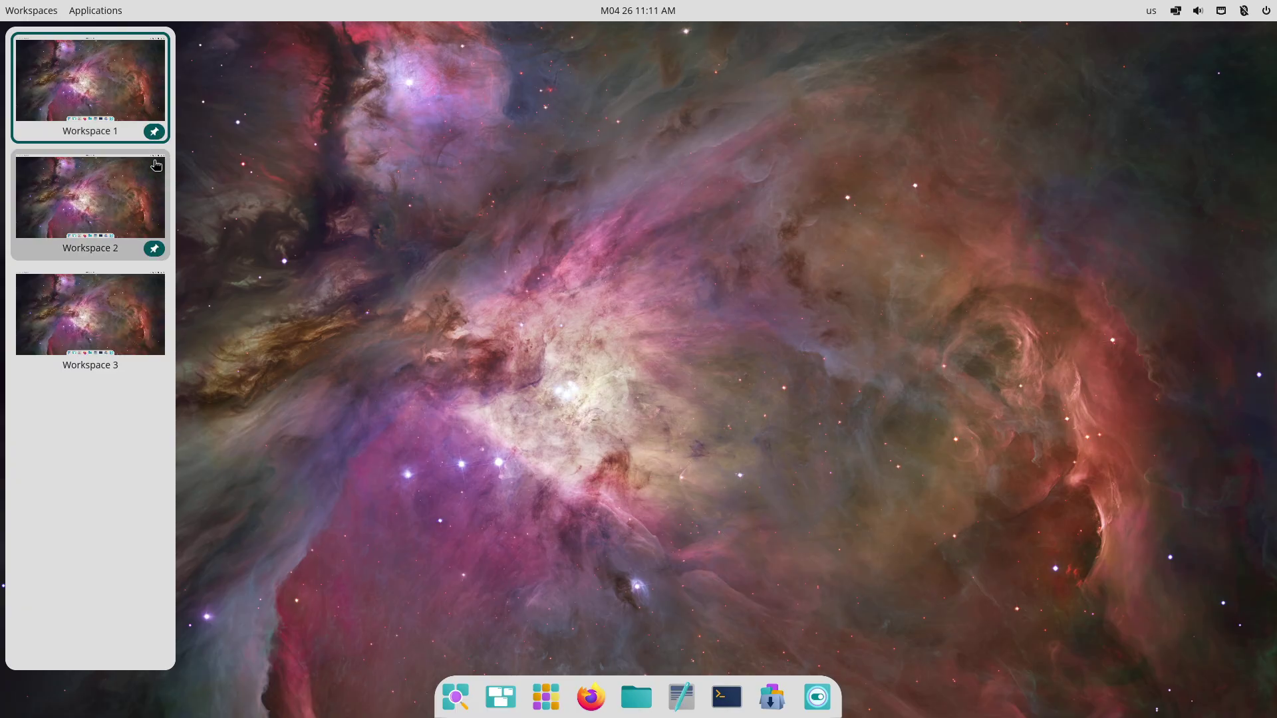
{"action": "left_click", "coordinate": [156, 248]}
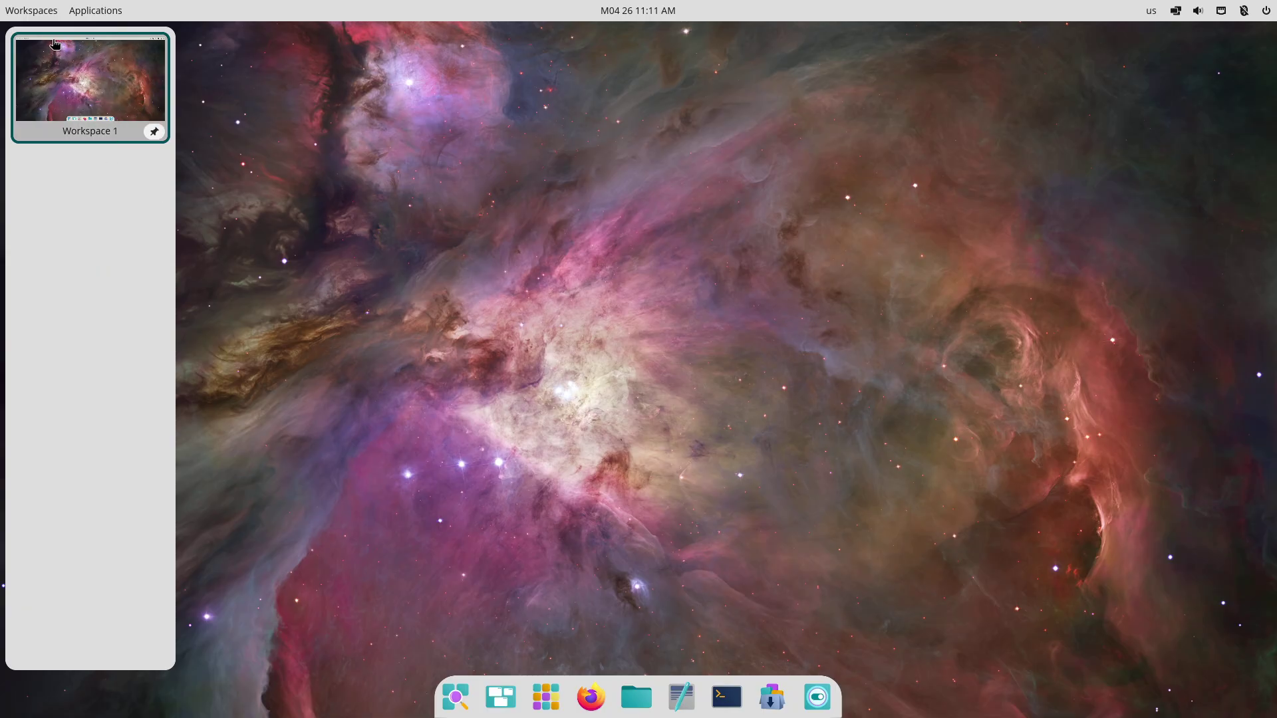
{"action": "left_click", "coordinate": [47, 14]}
{"action": "left_click", "coordinate": [48, 14]}
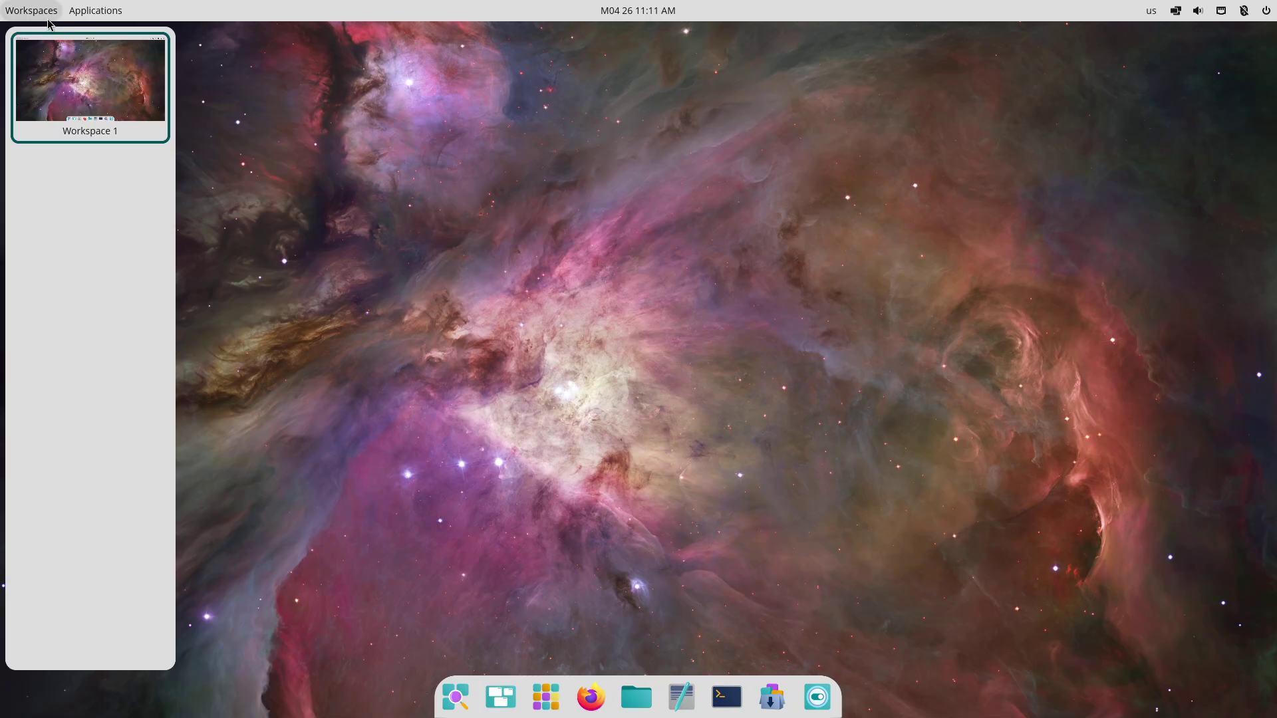
{"action": "left_click", "coordinate": [81, 21]}
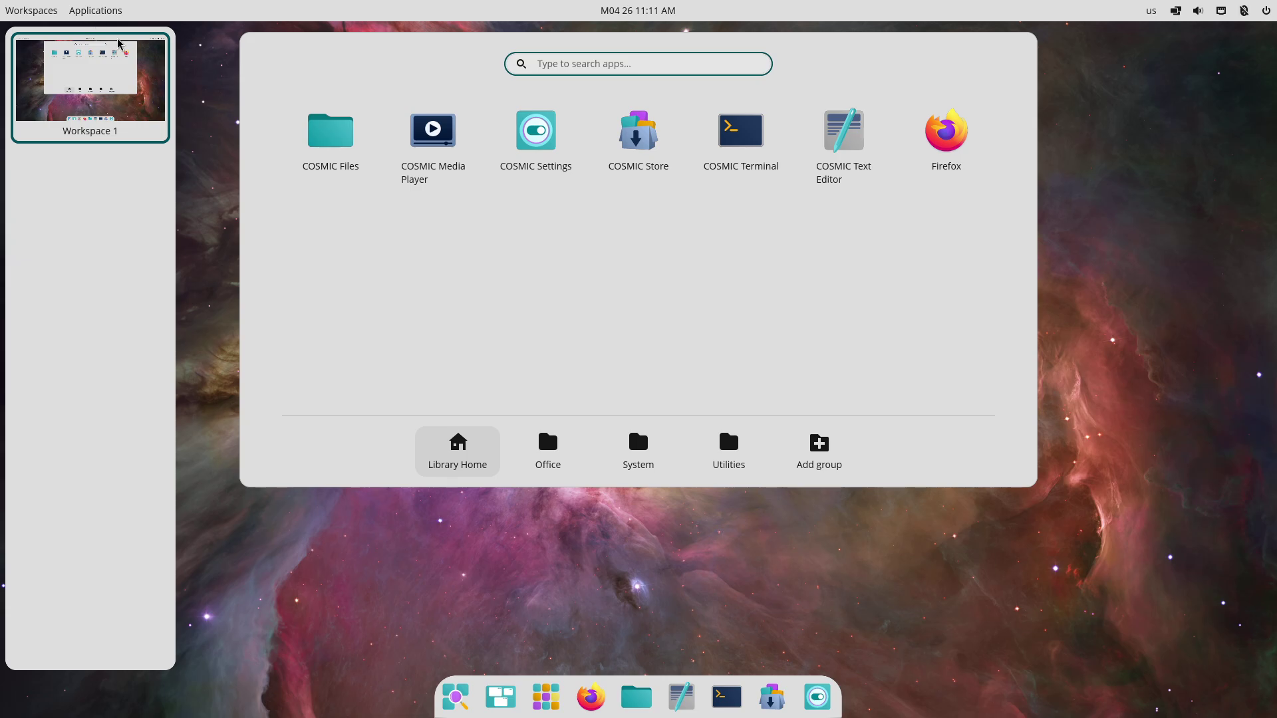
Step: Launch COSMIC Terminal, then search Google for 'cosmic' from Firefox's address bar
{"action": "left_click", "coordinate": [783, 173]}
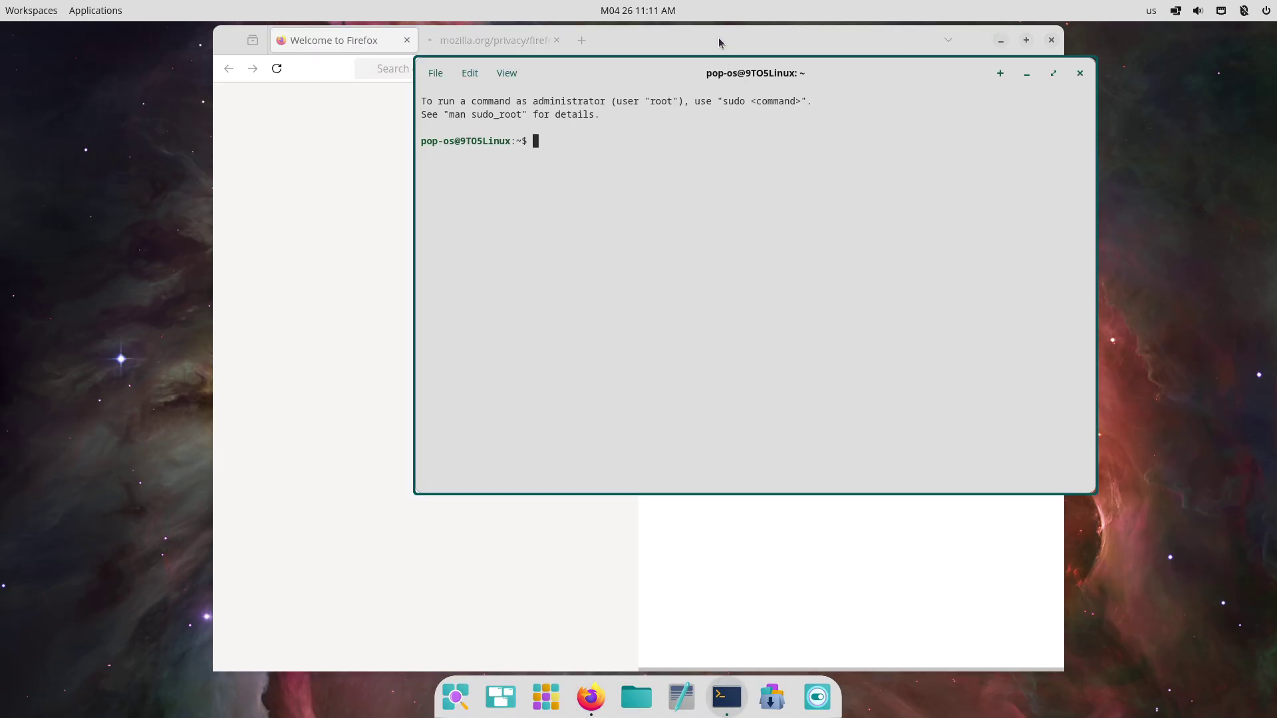
{"action": "left_click", "coordinate": [638, 52]}
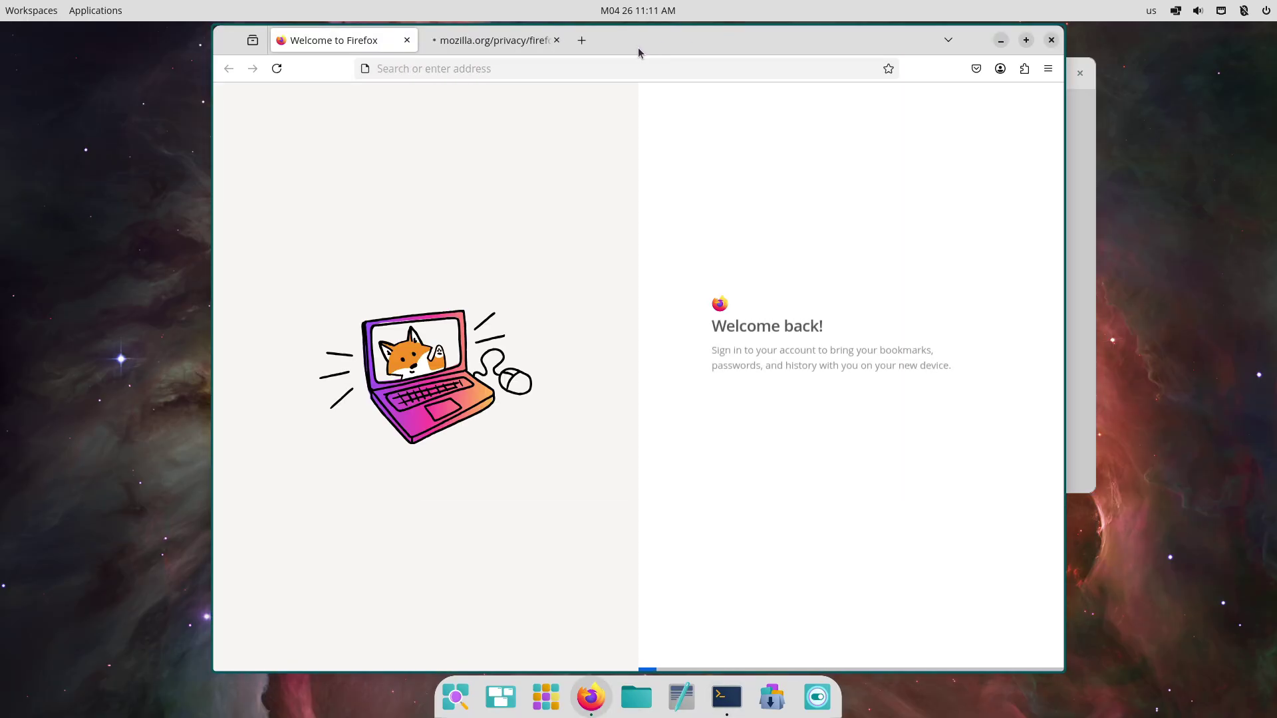
{"action": "key", "text": "ctrl+l"}
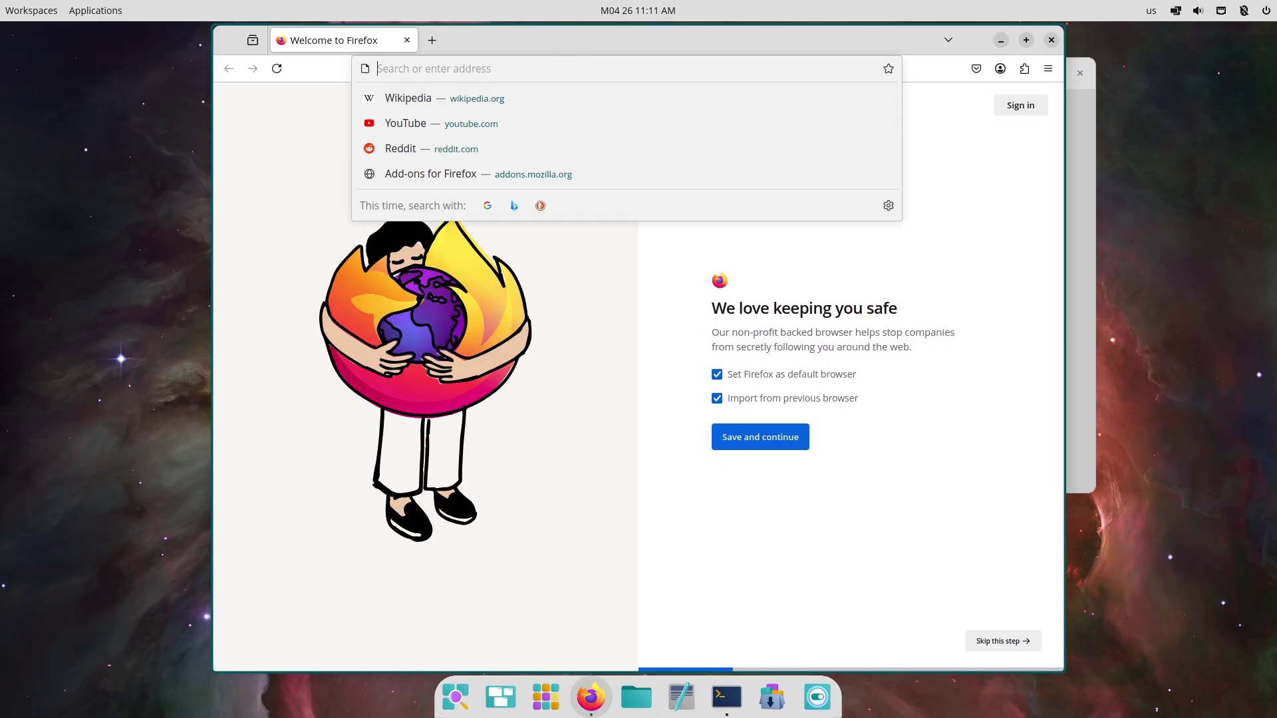
{"action": "type", "text": "cosmic"}
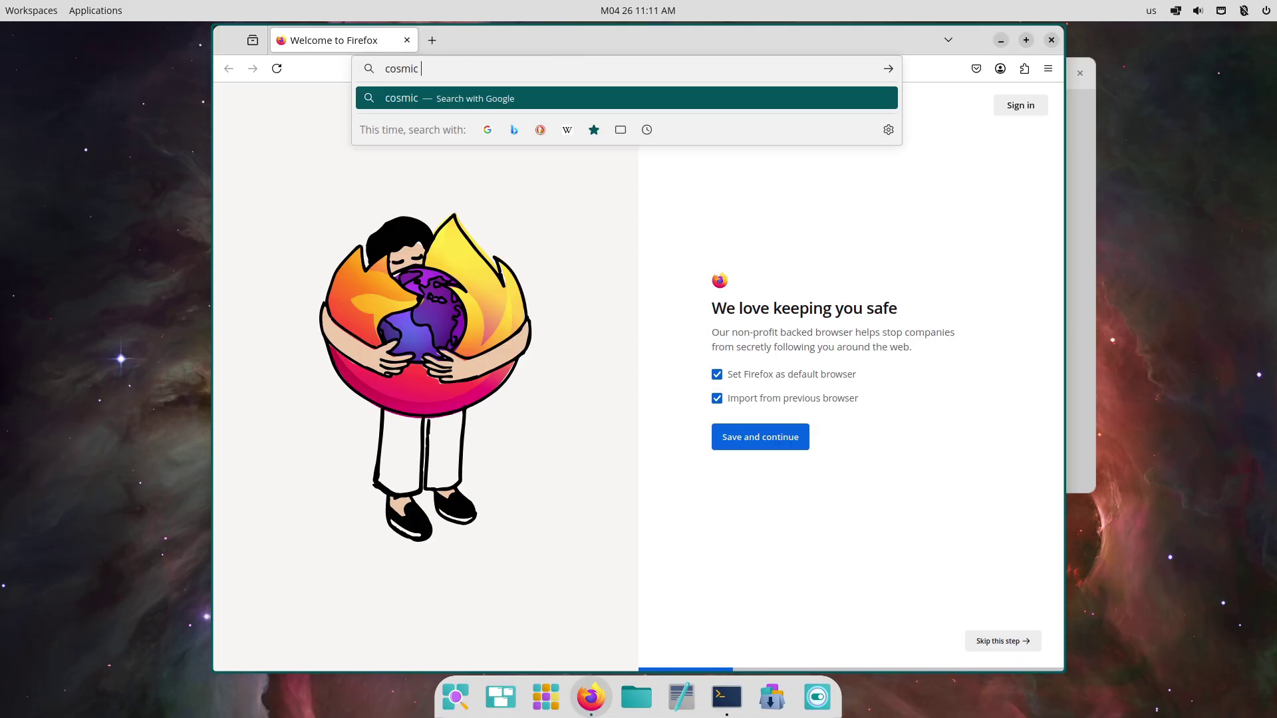
{"action": "key", "text": "Return"}
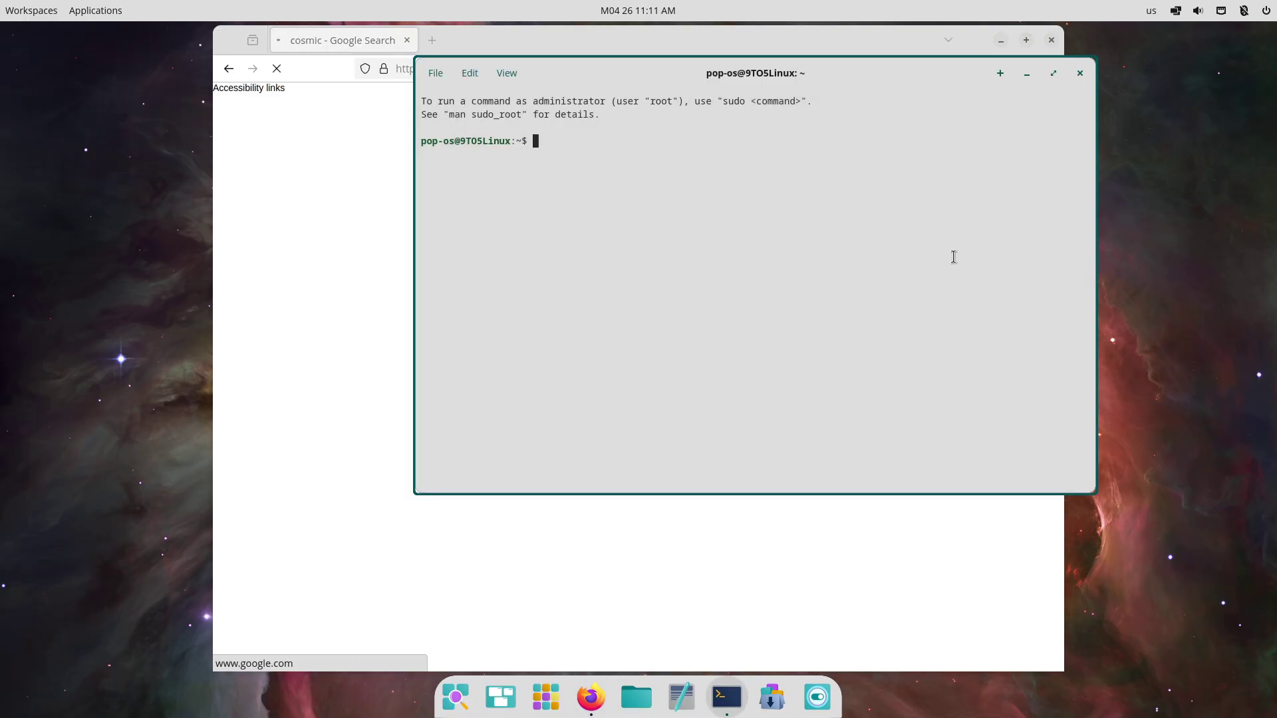
Step: Enter 'sudo apt install fastfetch' in the terminal and browse its menus
{"action": "type", "text": "apt install fastfetch"}
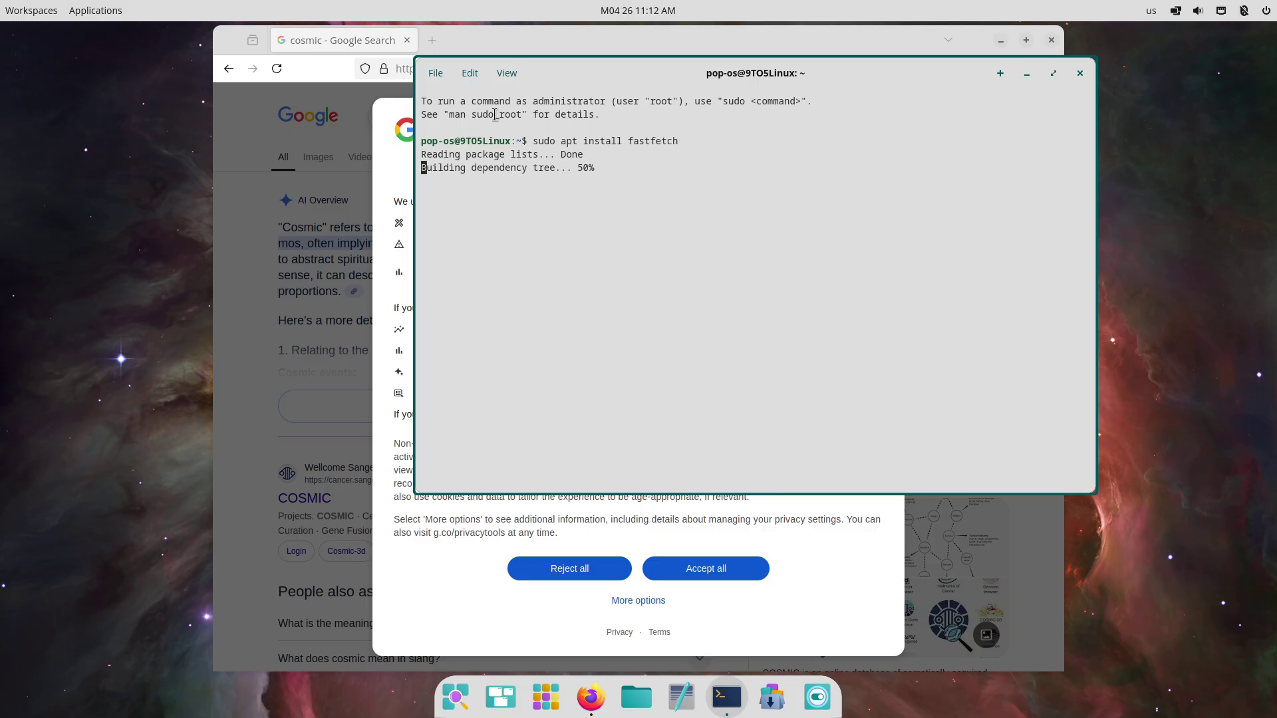
{"action": "left_click", "coordinate": [469, 74]}
Step: Browse the File, Edit and View menus and view the About COSMIC Terminal panel
{"action": "left_click", "coordinate": [469, 75]}
{"action": "left_click", "coordinate": [436, 75]}
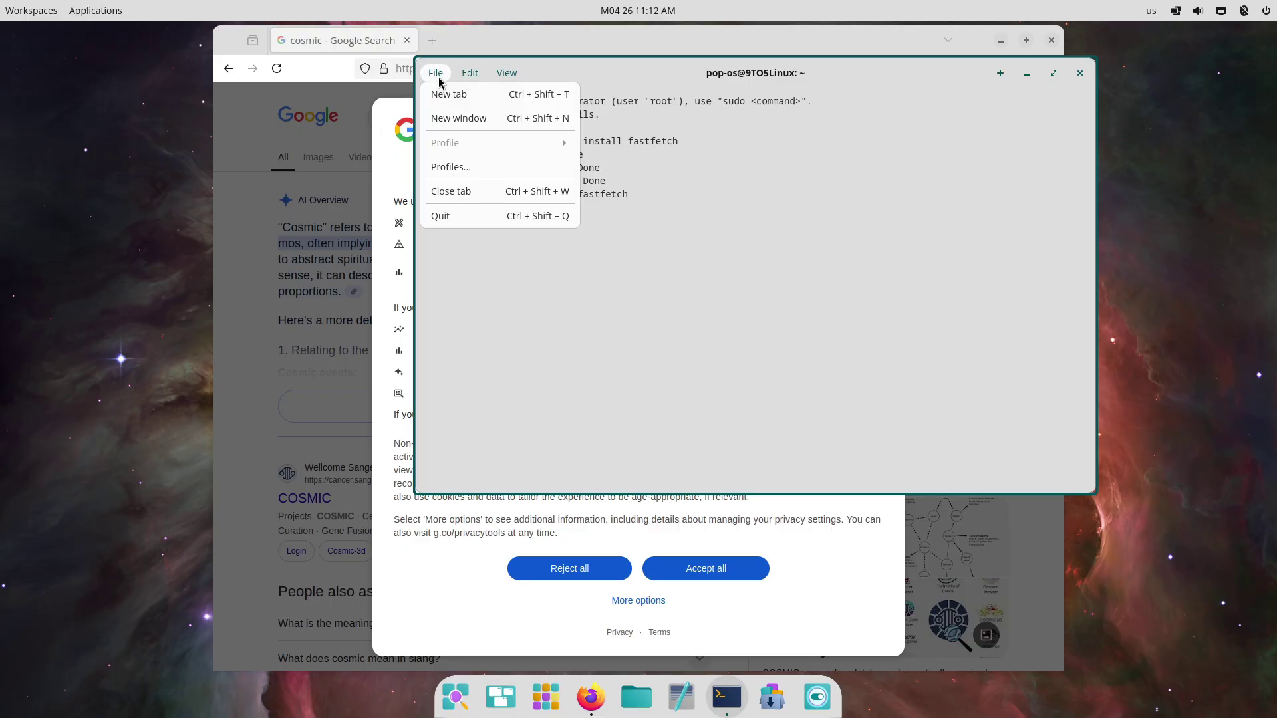
{"action": "left_click", "coordinate": [457, 78]}
{"action": "left_click", "coordinate": [465, 75]}
{"action": "left_click", "coordinate": [500, 79]}
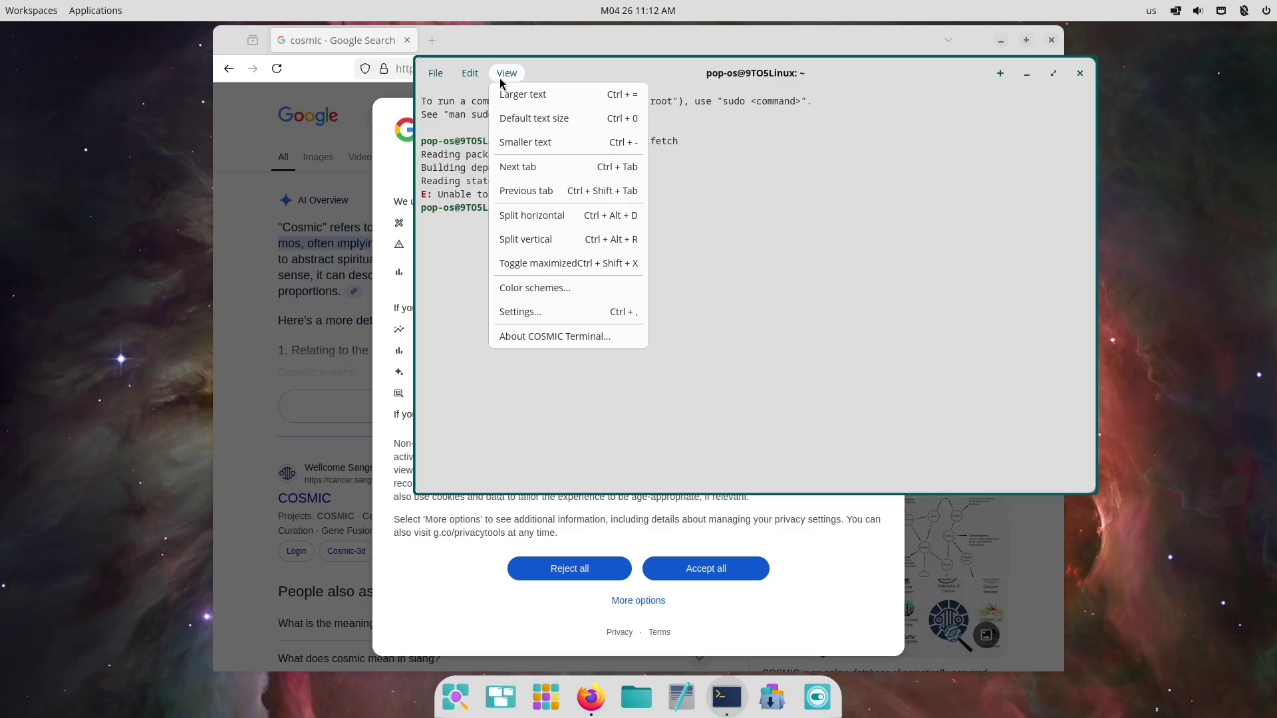
{"action": "left_click", "coordinate": [569, 337]}
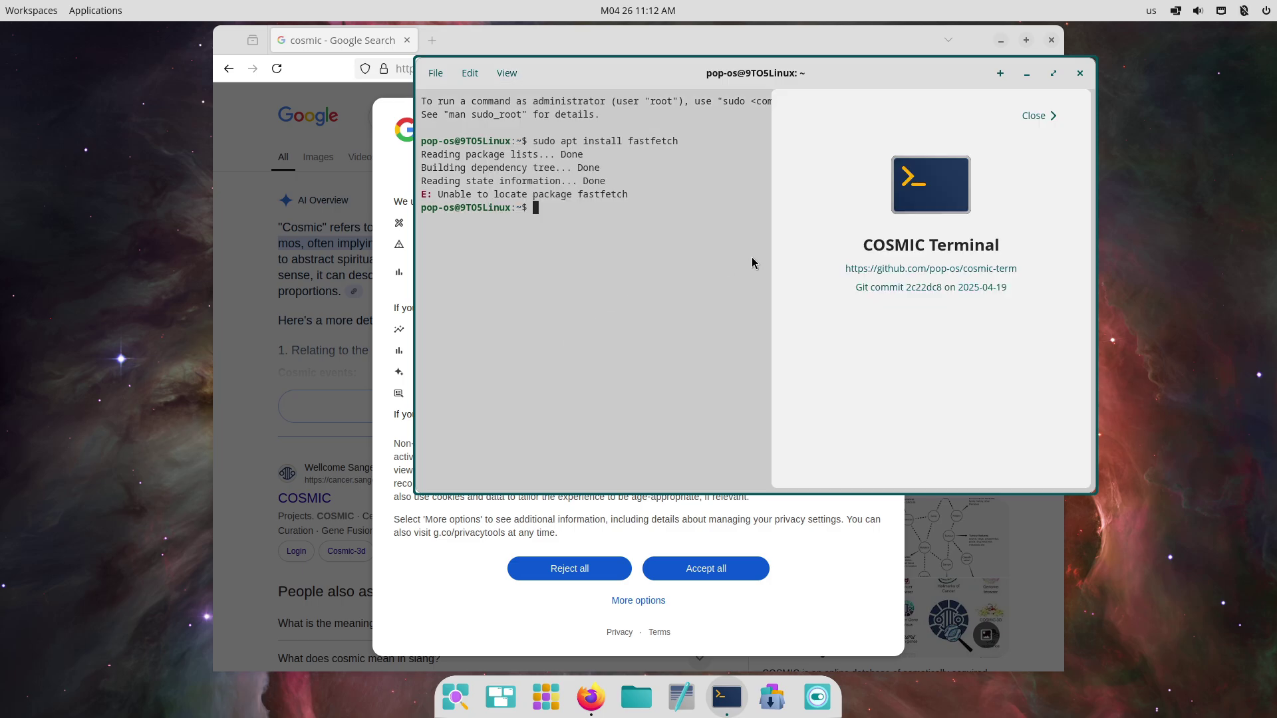
{"action": "left_click", "coordinate": [1039, 116]}
Step: In View > Settings, set the terminal font size to 20px
{"action": "left_click", "coordinate": [507, 75]}
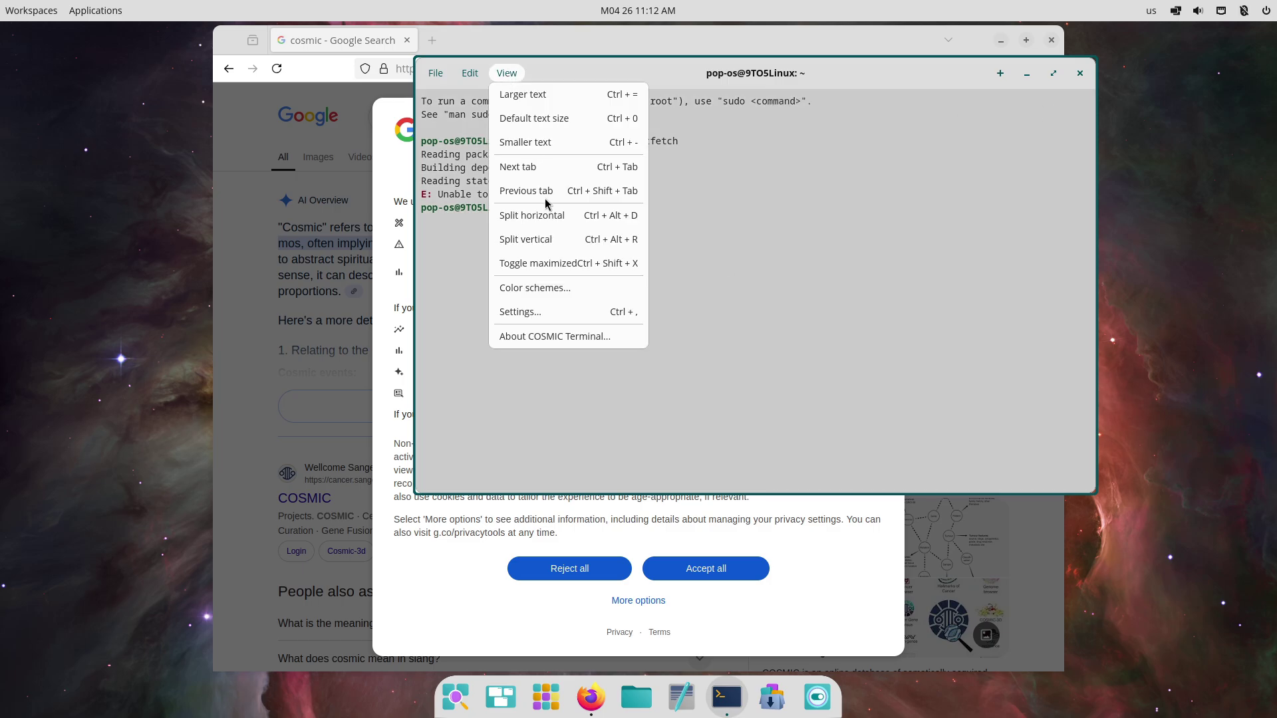
{"action": "left_click", "coordinate": [525, 312]}
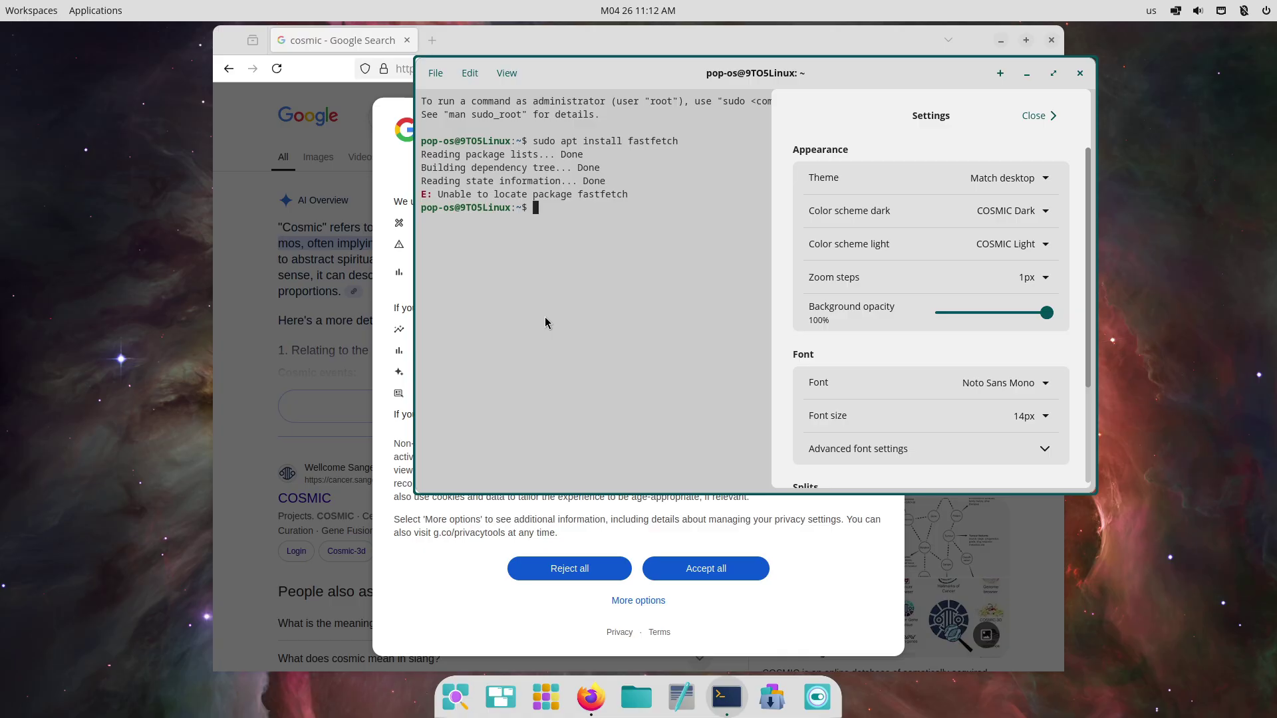
{"action": "left_click", "coordinate": [1045, 414]}
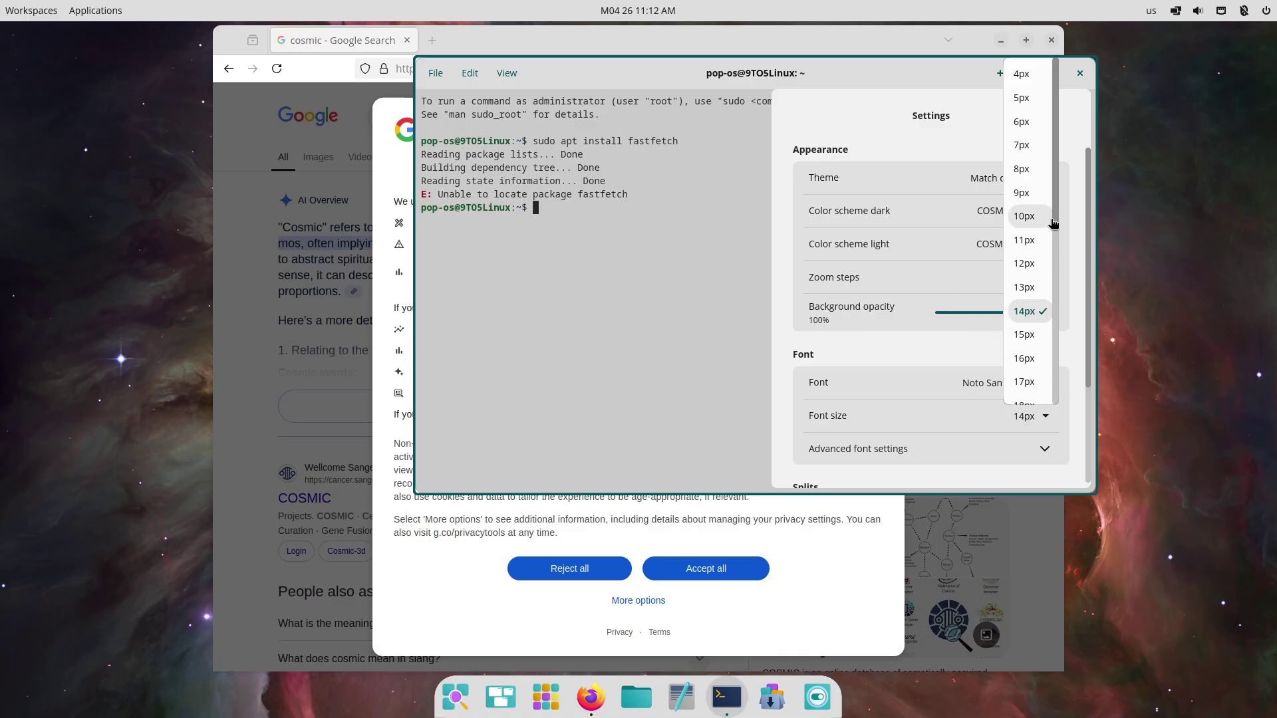
{"action": "scroll", "coordinate": [1024, 267], "scroll_direction": "down", "scroll_amount": 3}
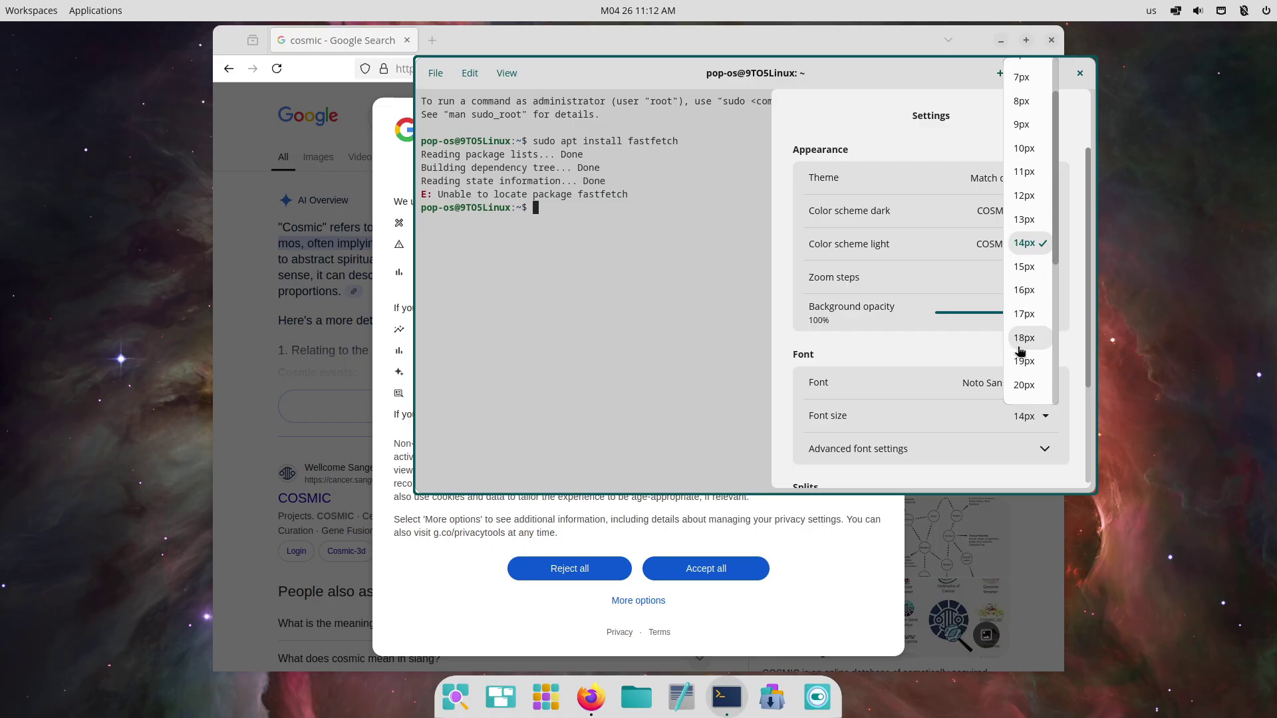
{"action": "left_click", "coordinate": [1025, 384]}
{"action": "left_click", "coordinate": [1043, 116]}
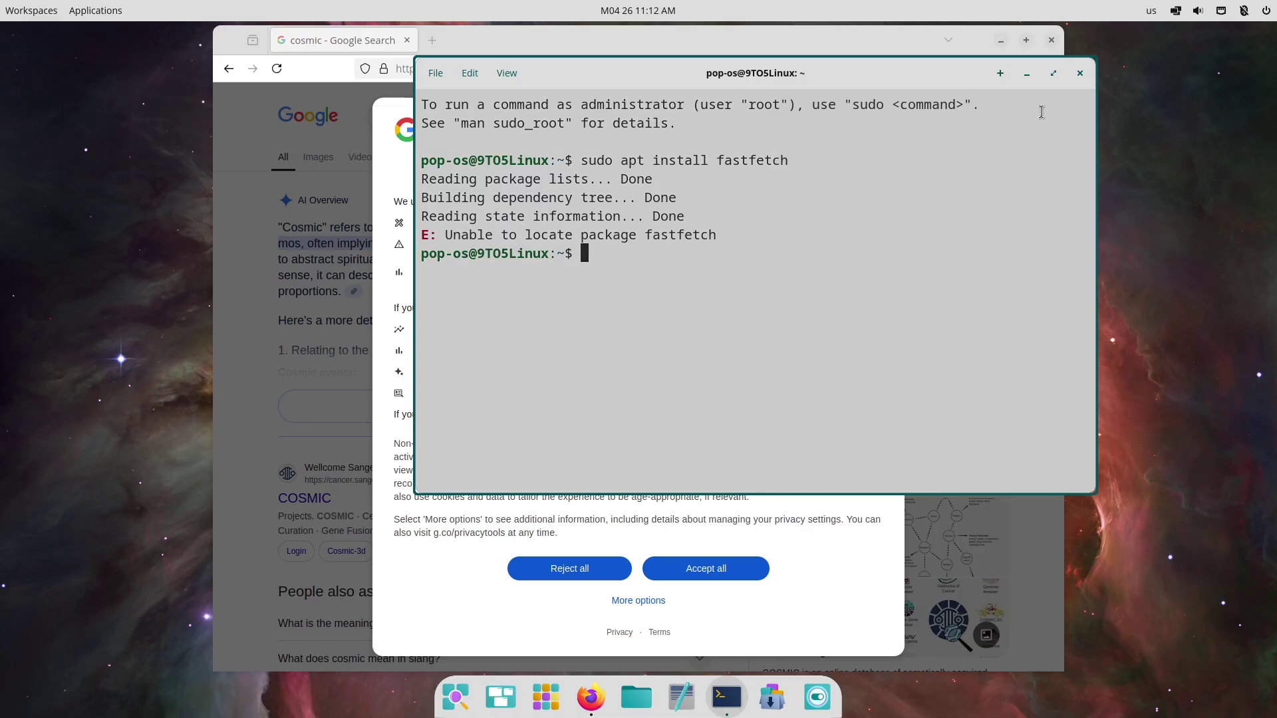
Step: Run neofetch, then copy, paste and run the suggested 'sudo apt install neofetch' line
{"action": "type", "text": "neof"}
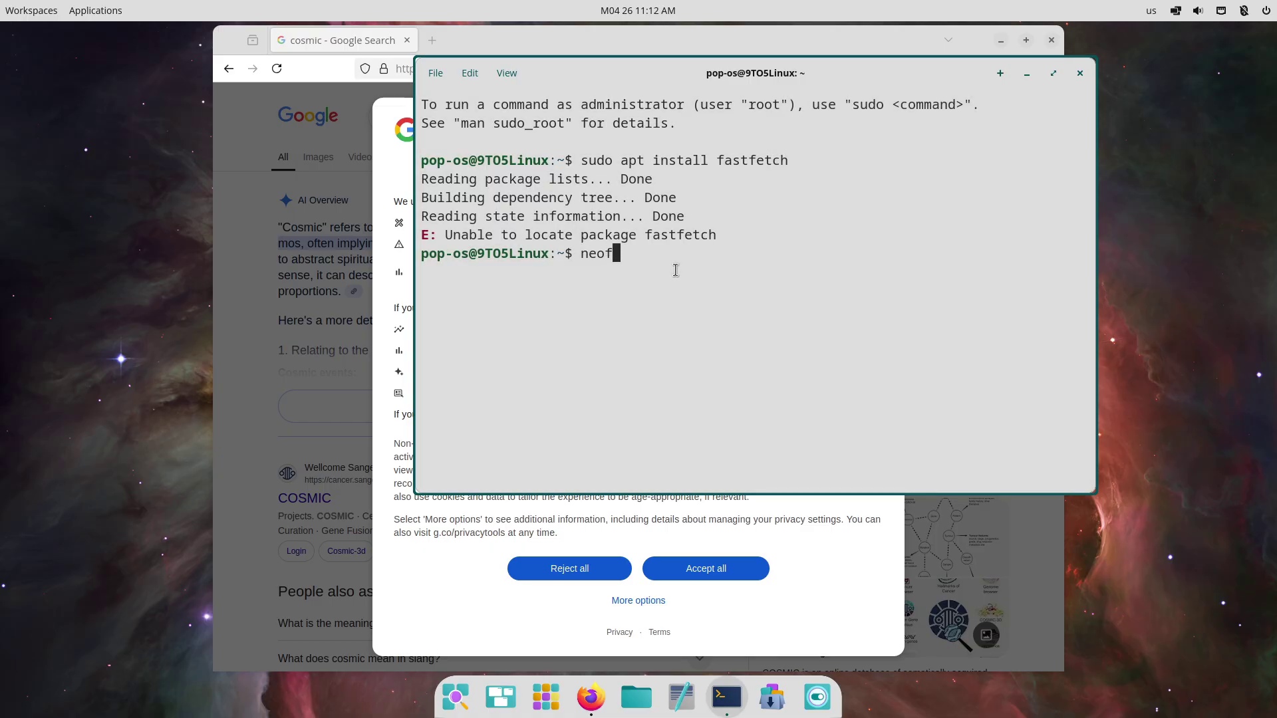
{"action": "type", "text": "etch"}
{"action": "key", "text": "Return"}
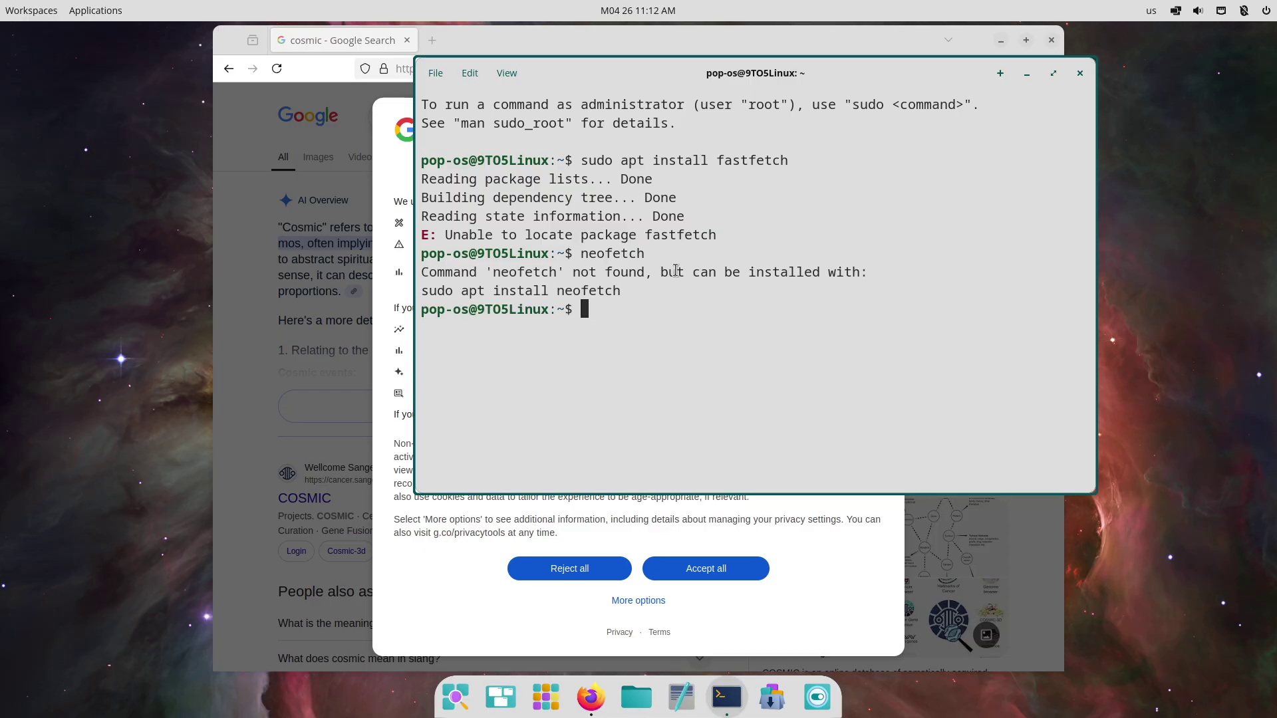
{"action": "left_click_drag", "start_coordinate": [610, 291], "coordinate": [421, 292]}
{"action": "right_click", "coordinate": [451, 302]}
{"action": "left_click", "coordinate": [473, 72]}
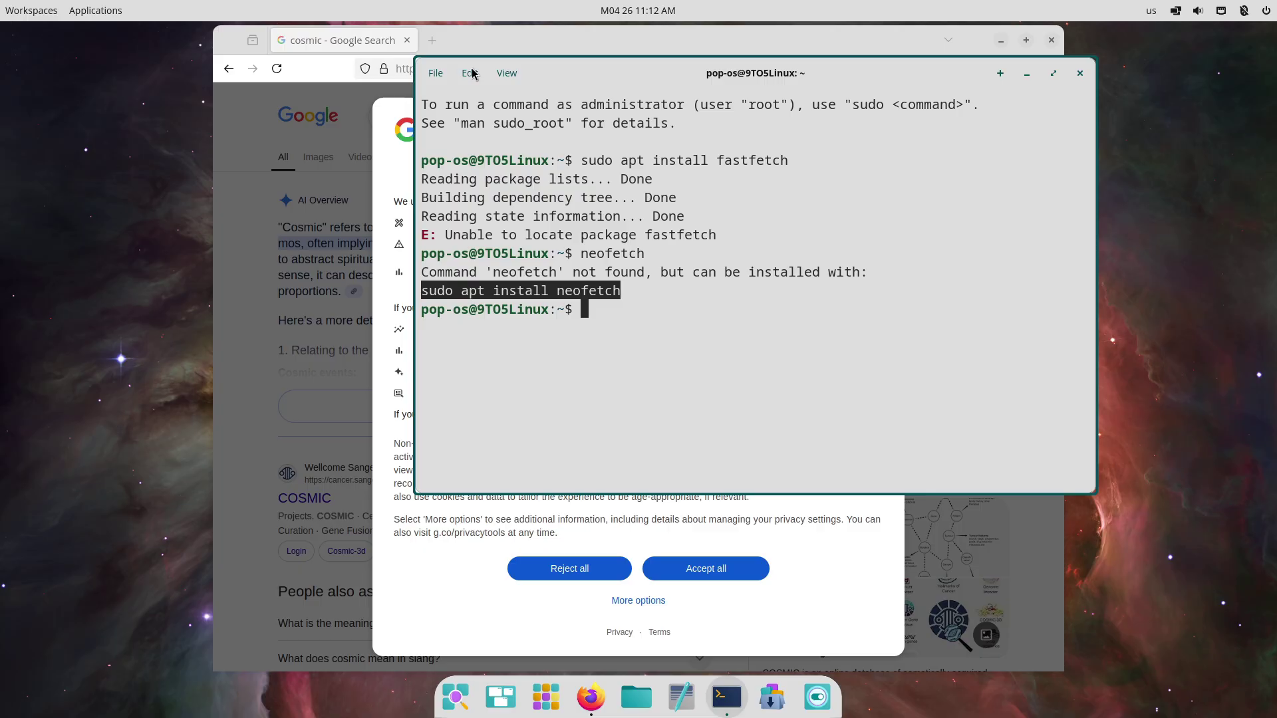
{"action": "right_click", "coordinate": [605, 311]}
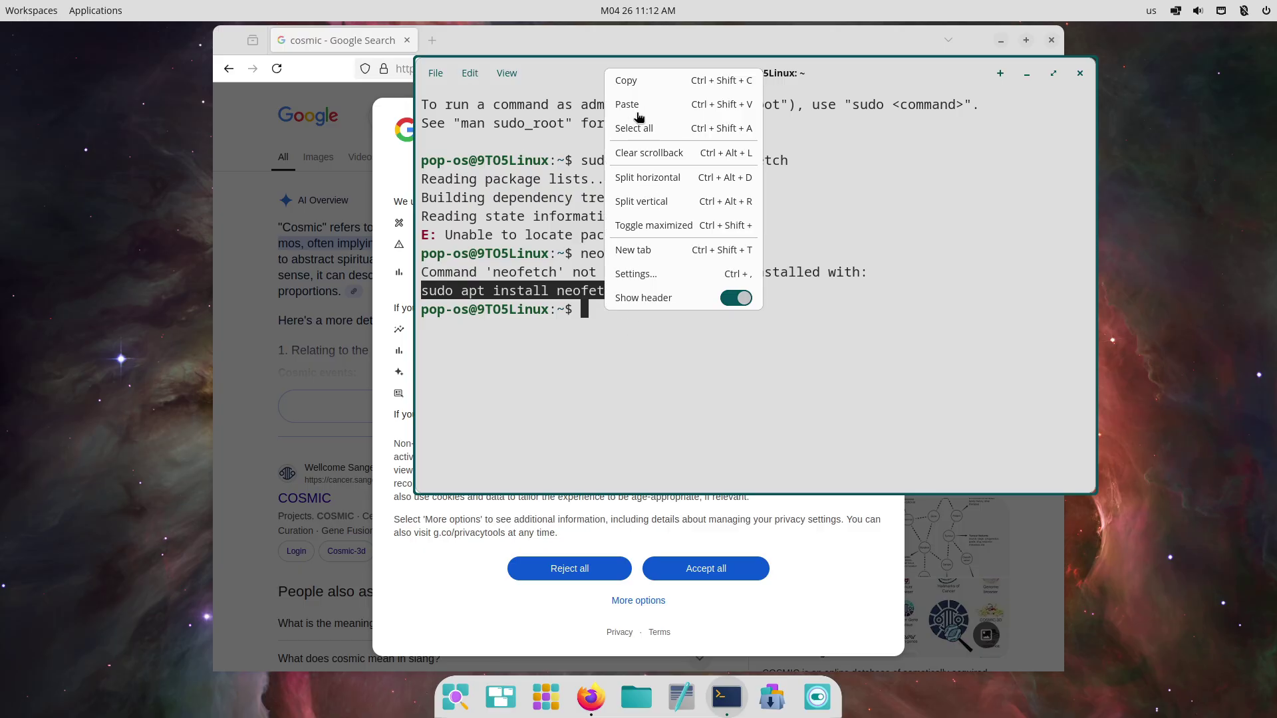
{"action": "left_click", "coordinate": [638, 106]}
{"action": "key", "text": "Return"}
Step: Reject Google's cookies and place Firefox on the left and the terminal on the right
{"action": "left_click", "coordinate": [564, 576]}
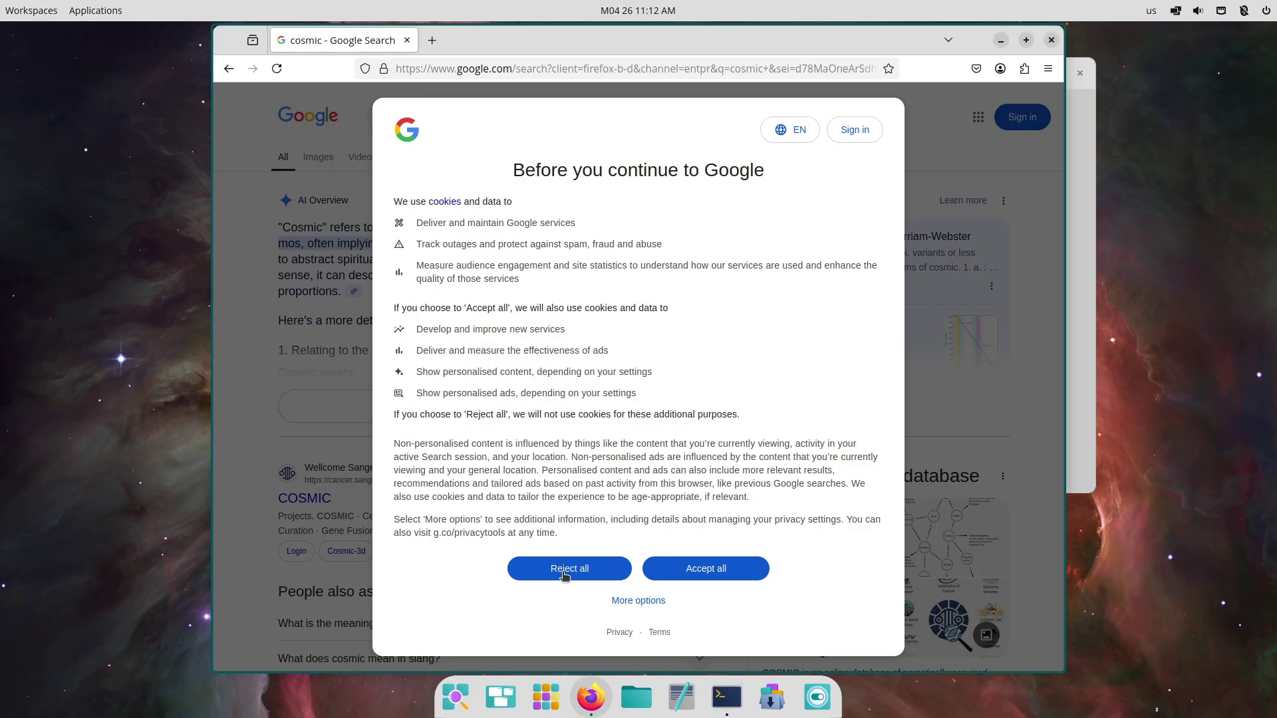
{"action": "left_click", "coordinate": [564, 576]}
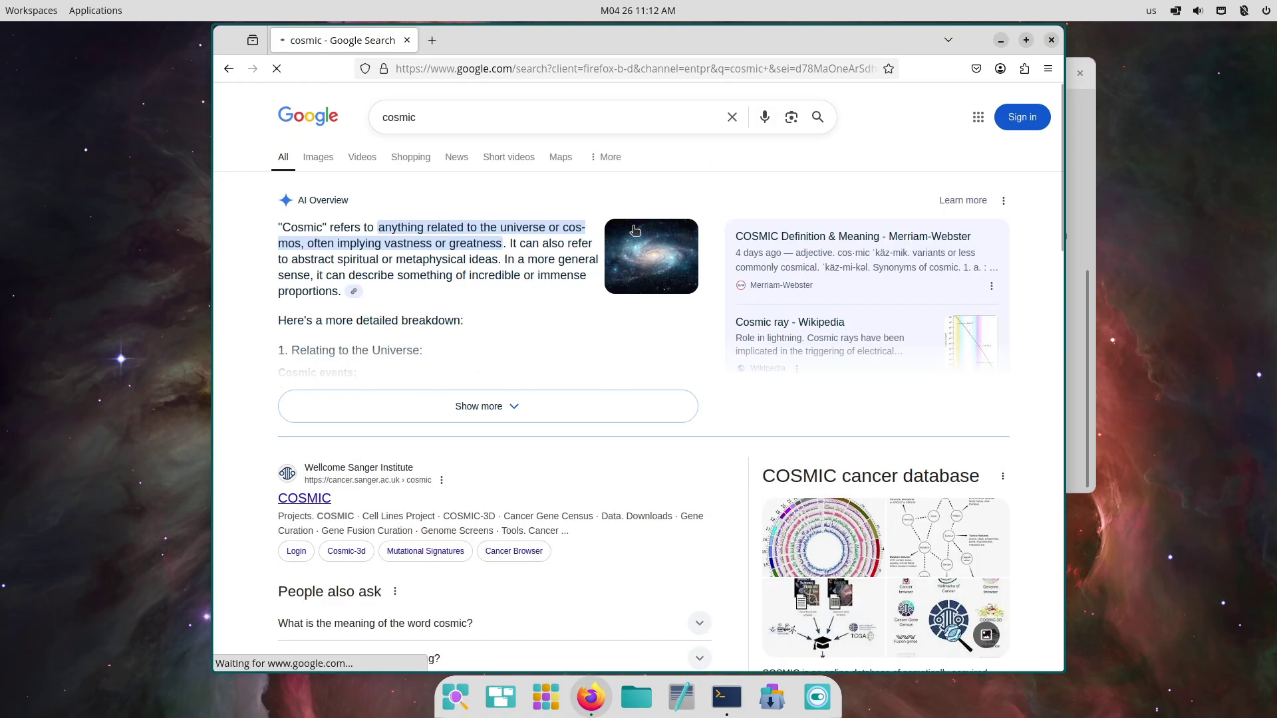
{"action": "left_click_drag", "start_coordinate": [668, 51], "coordinate": [461, 48]}
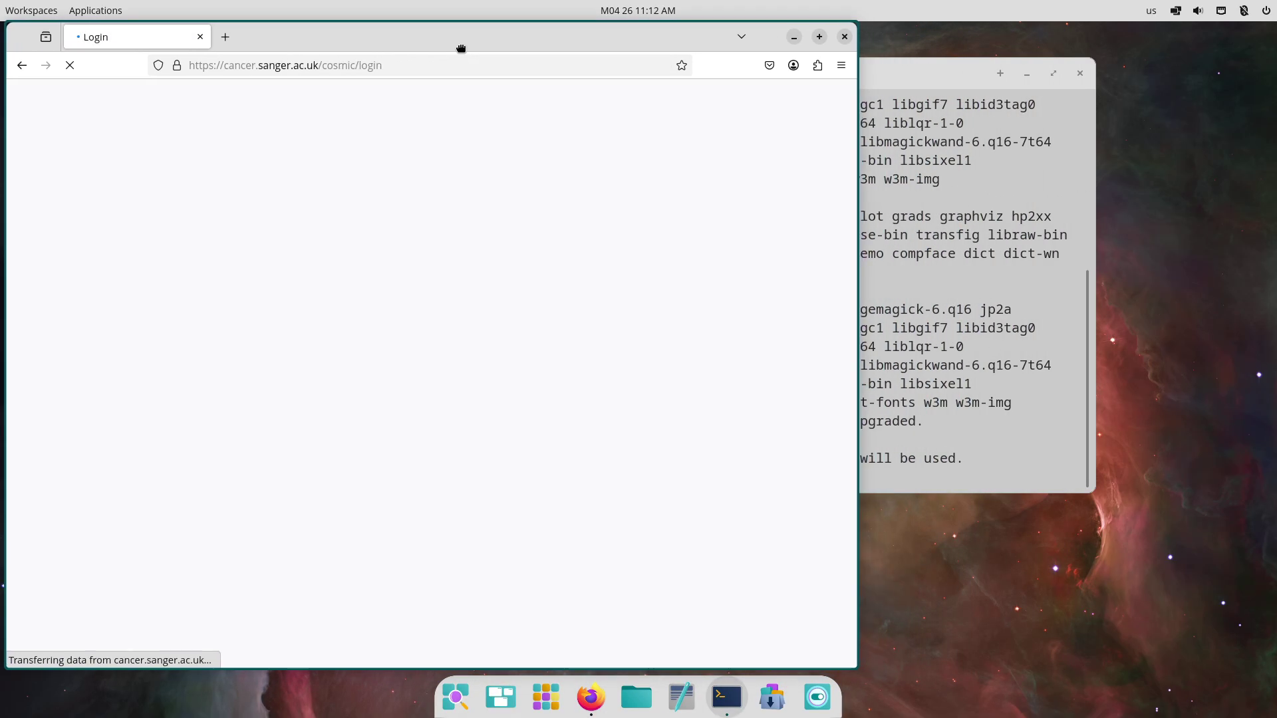
{"action": "left_click_drag", "start_coordinate": [906, 77], "coordinate": [1073, 87]}
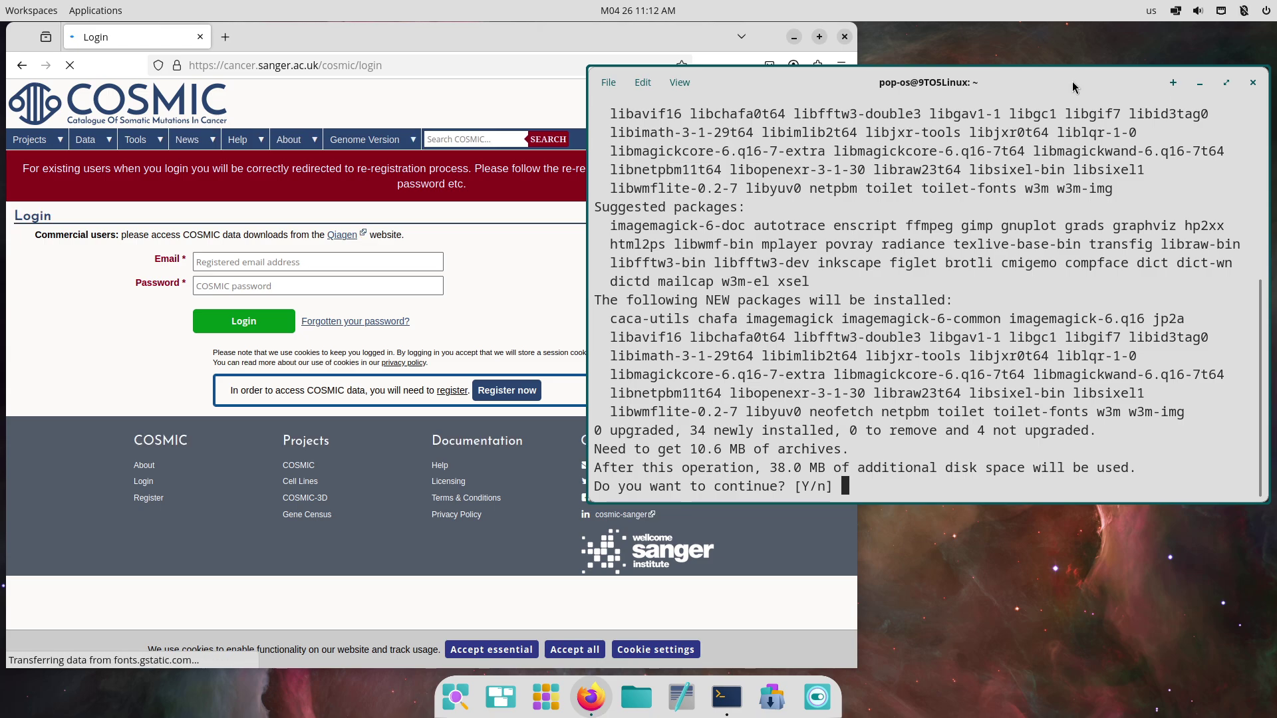
{"action": "left_click", "coordinate": [286, 65]}
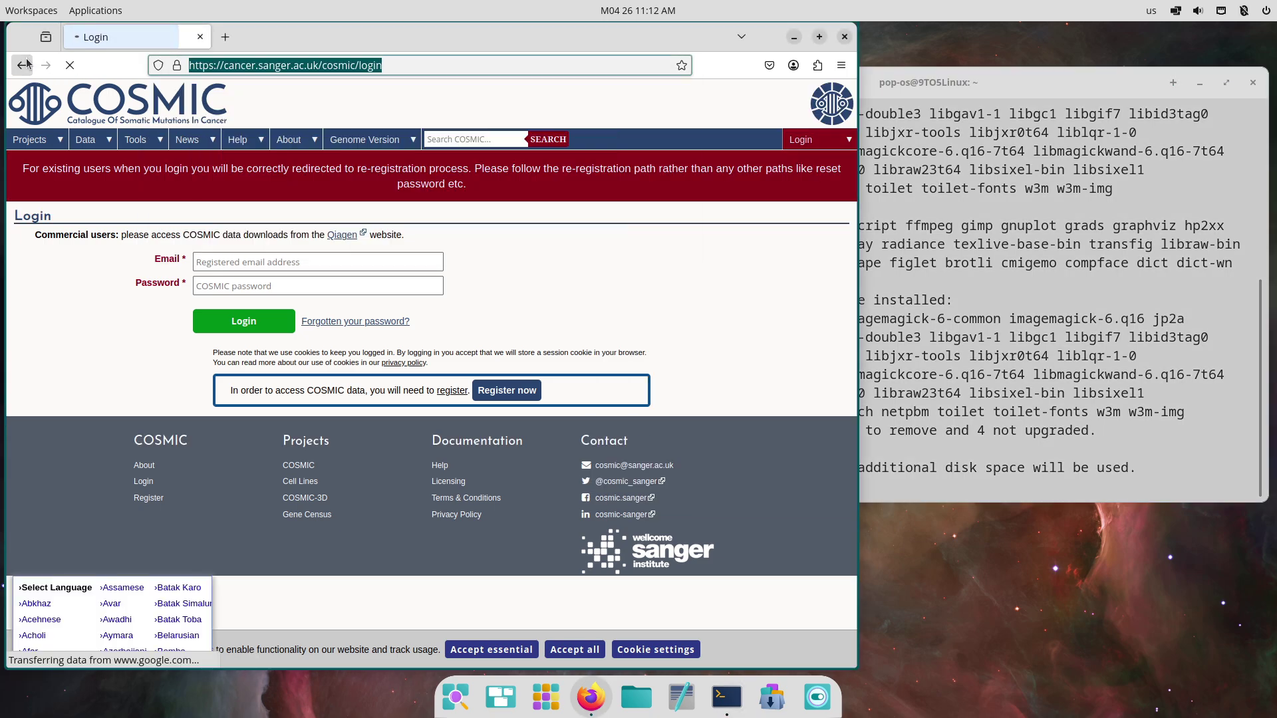
Step: Return to the cosmic results and search for 'cosmic desktop' instead
{"action": "left_click", "coordinate": [23, 64]}
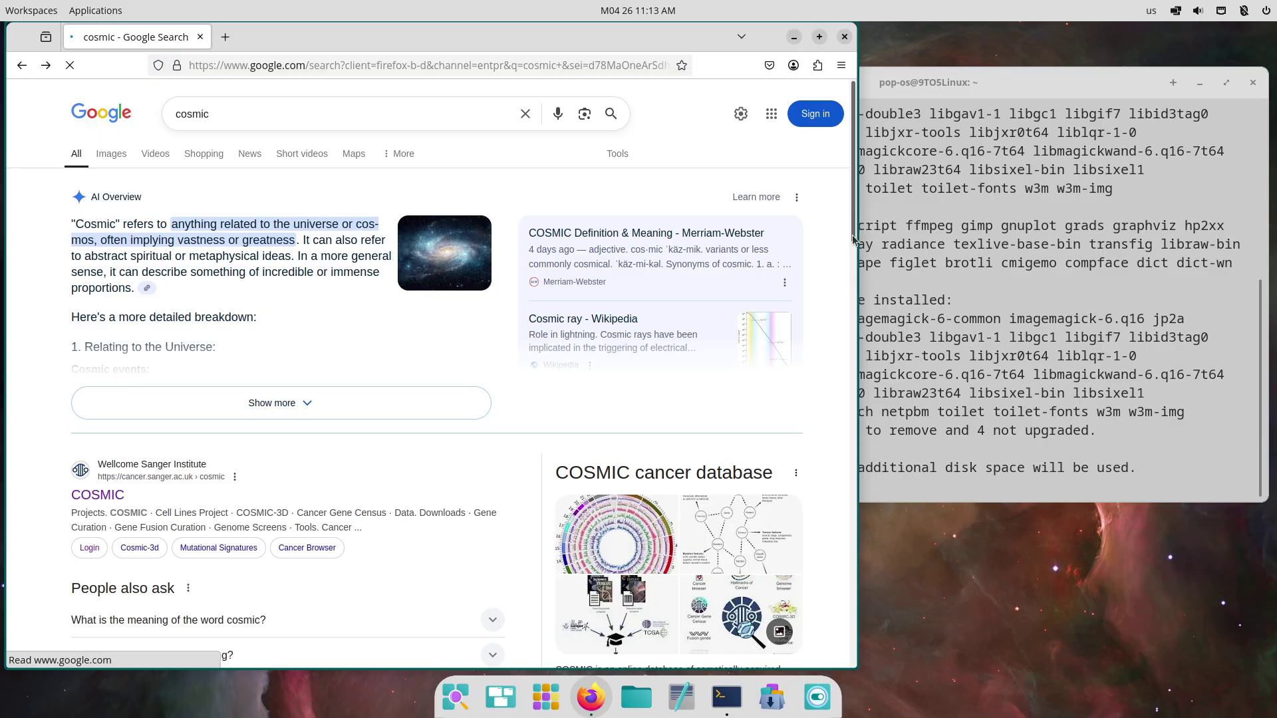
{"action": "scroll", "coordinate": [849, 373], "scroll_direction": "down", "scroll_amount": 10}
{"action": "scroll", "coordinate": [850, 373], "scroll_direction": "down", "scroll_amount": 4}
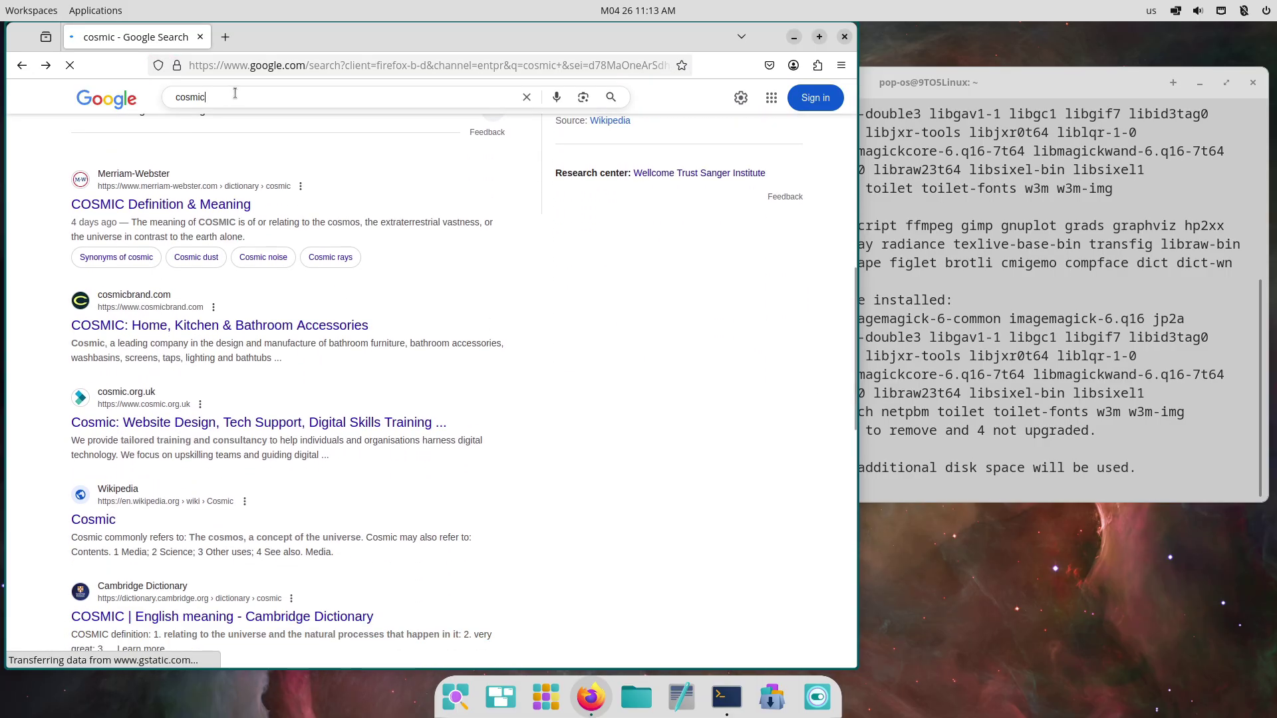
{"action": "type", "text": "deskt"}
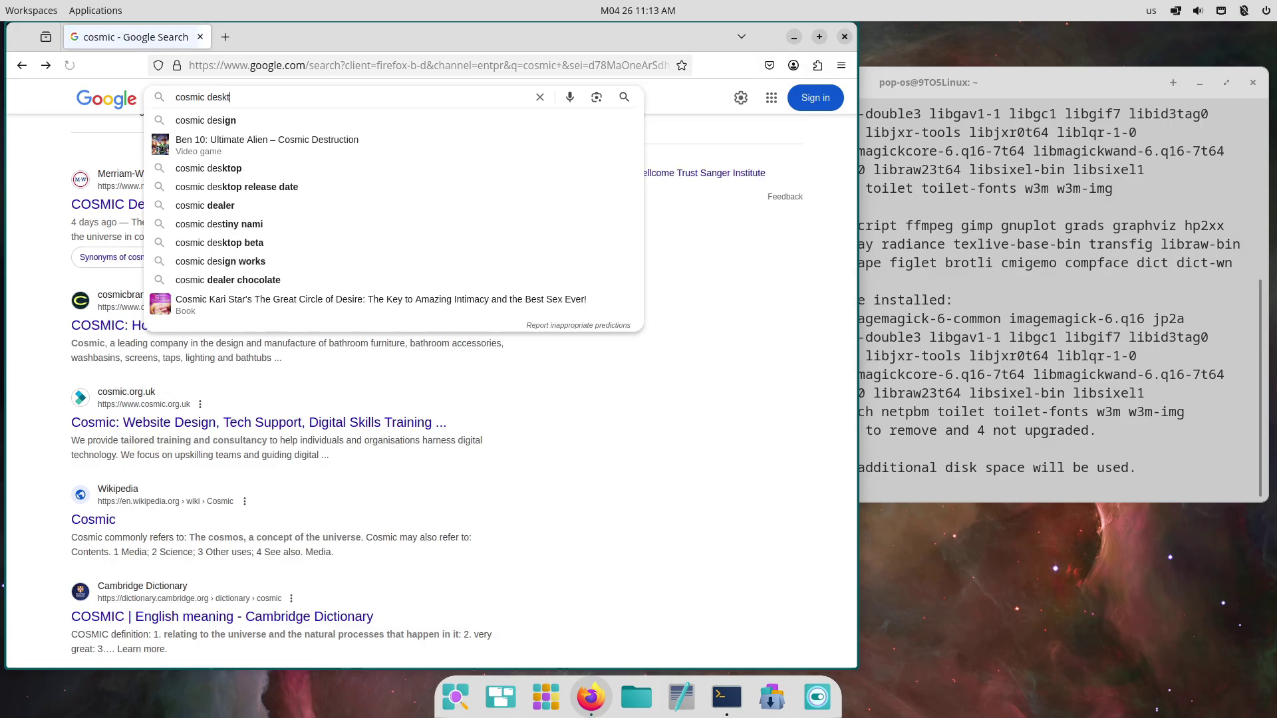
{"action": "type", "text": "op"}
{"action": "key", "text": "Return"}
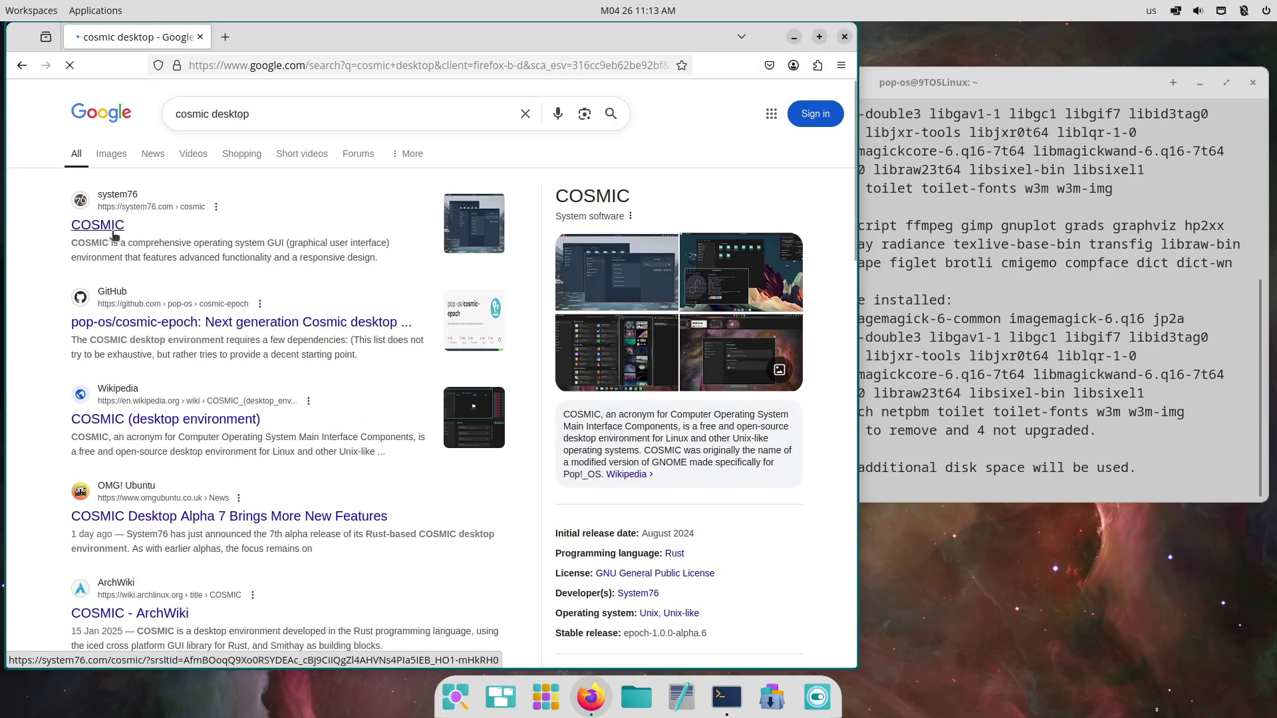
Step: Confirm the neofetch package installation in the terminal with 'y'
{"action": "left_click", "coordinate": [893, 485]}
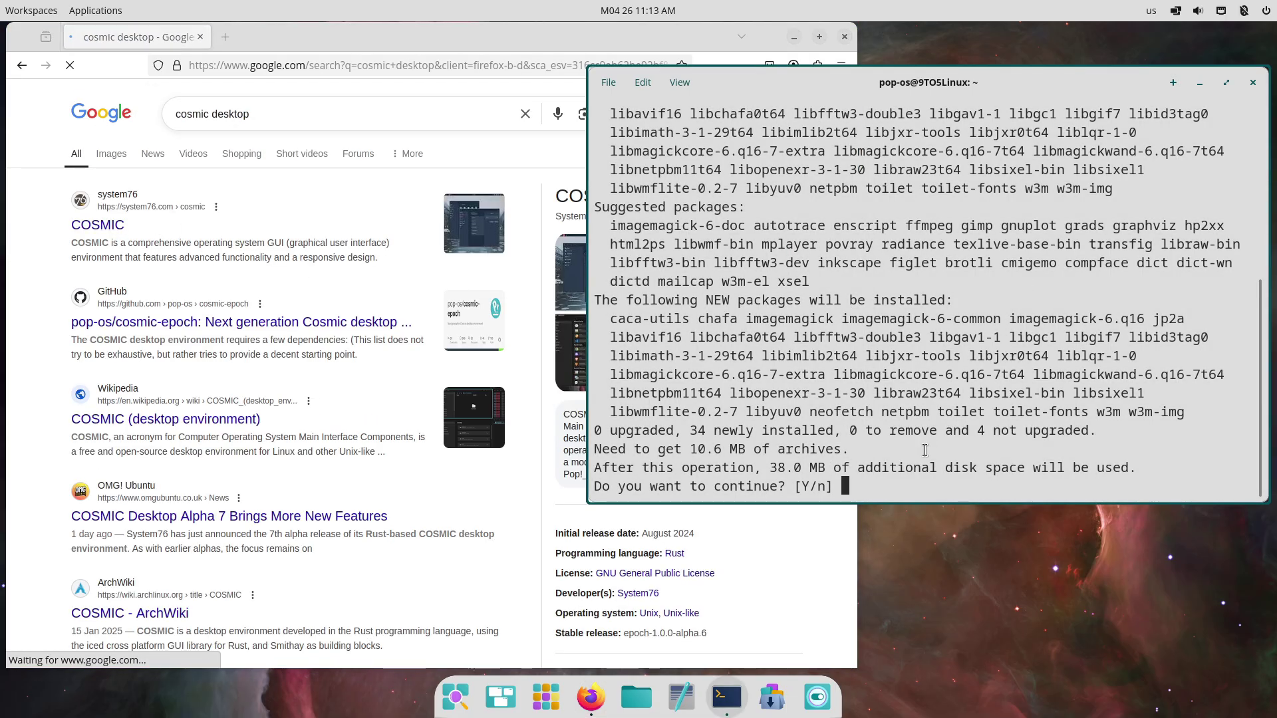
{"action": "type", "text": "y"}
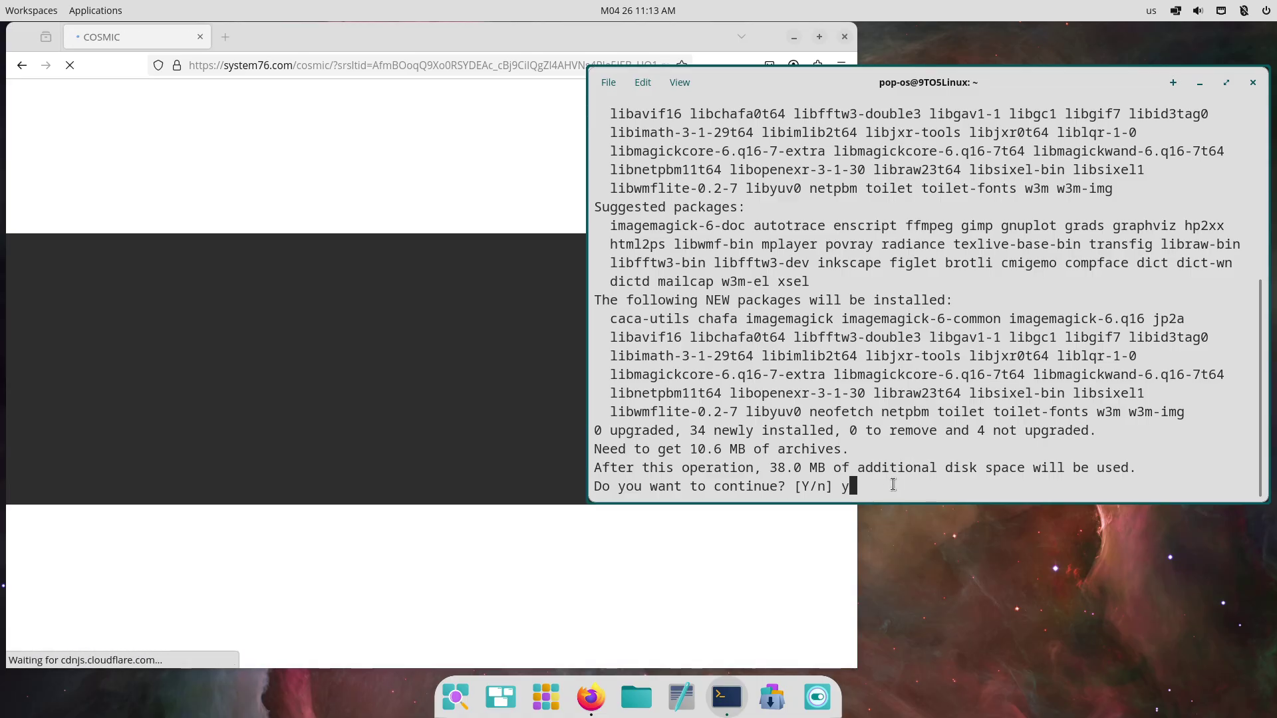
{"action": "key", "text": "Return"}
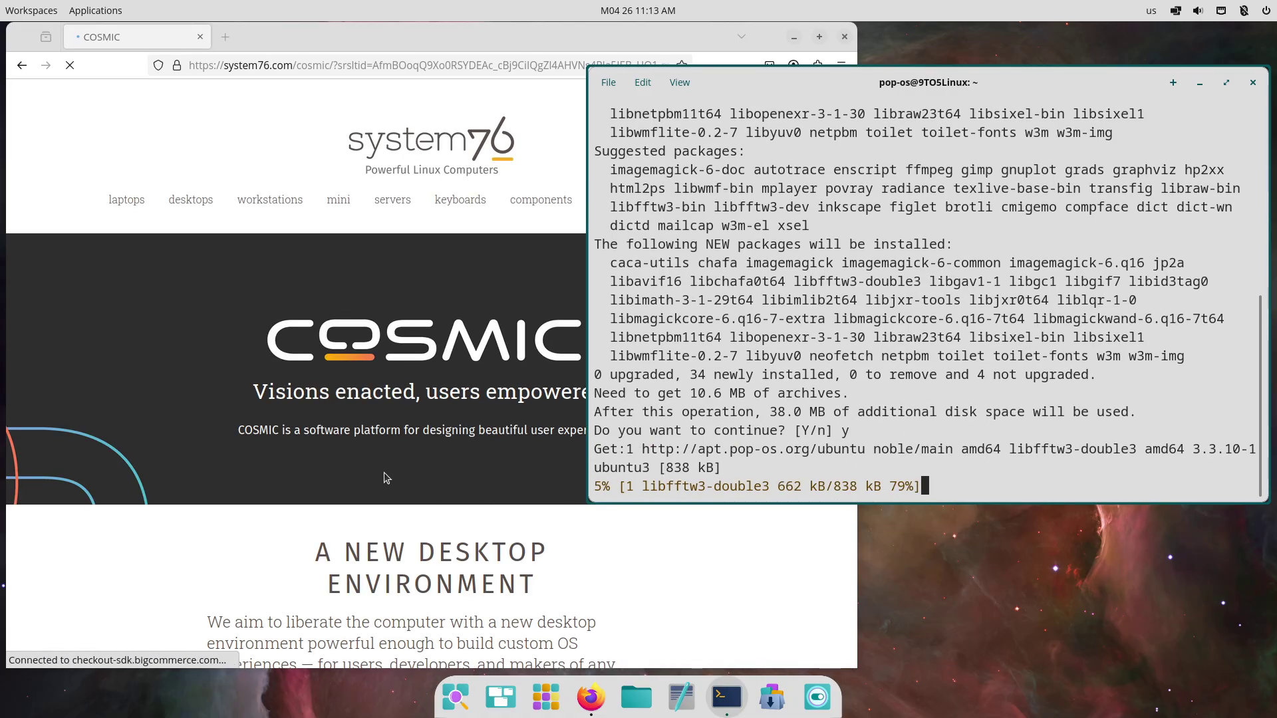
Step: Reject cookies on System76's COSMIC page, scroll to Alpha 7, and download the Intel/AMD ISO
{"action": "left_click", "coordinate": [261, 479]}
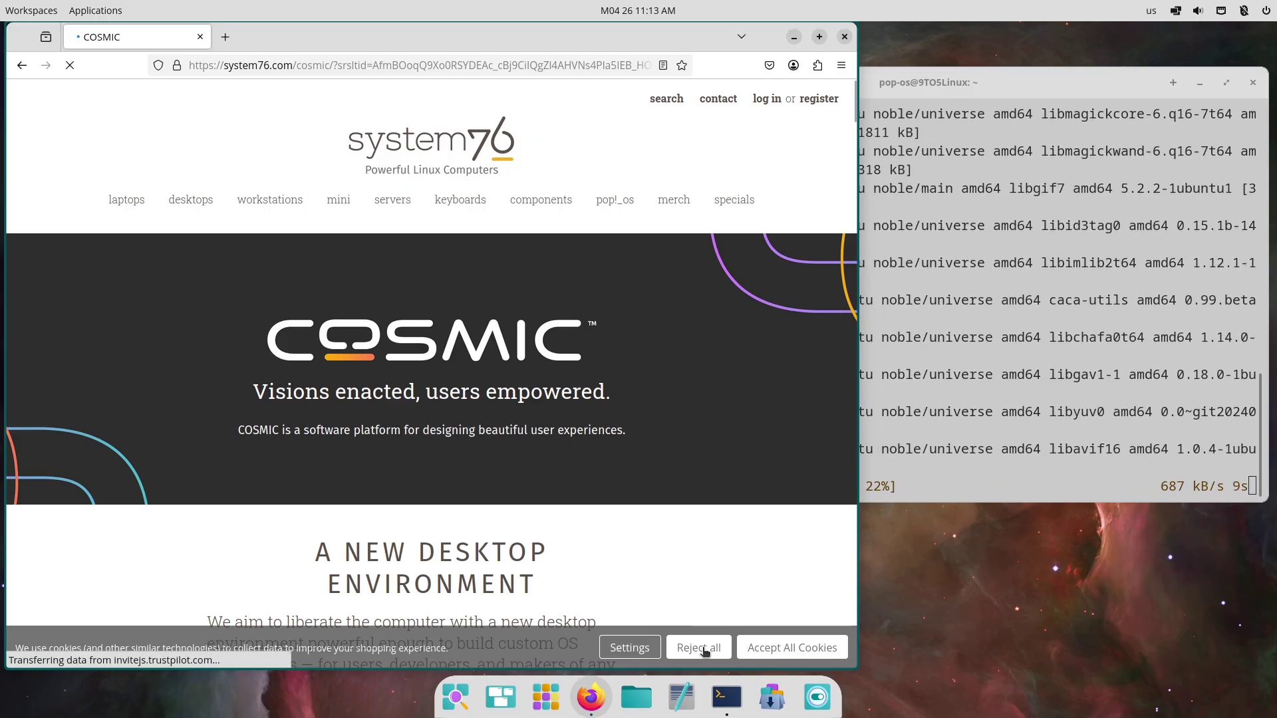
{"action": "left_click", "coordinate": [699, 648]}
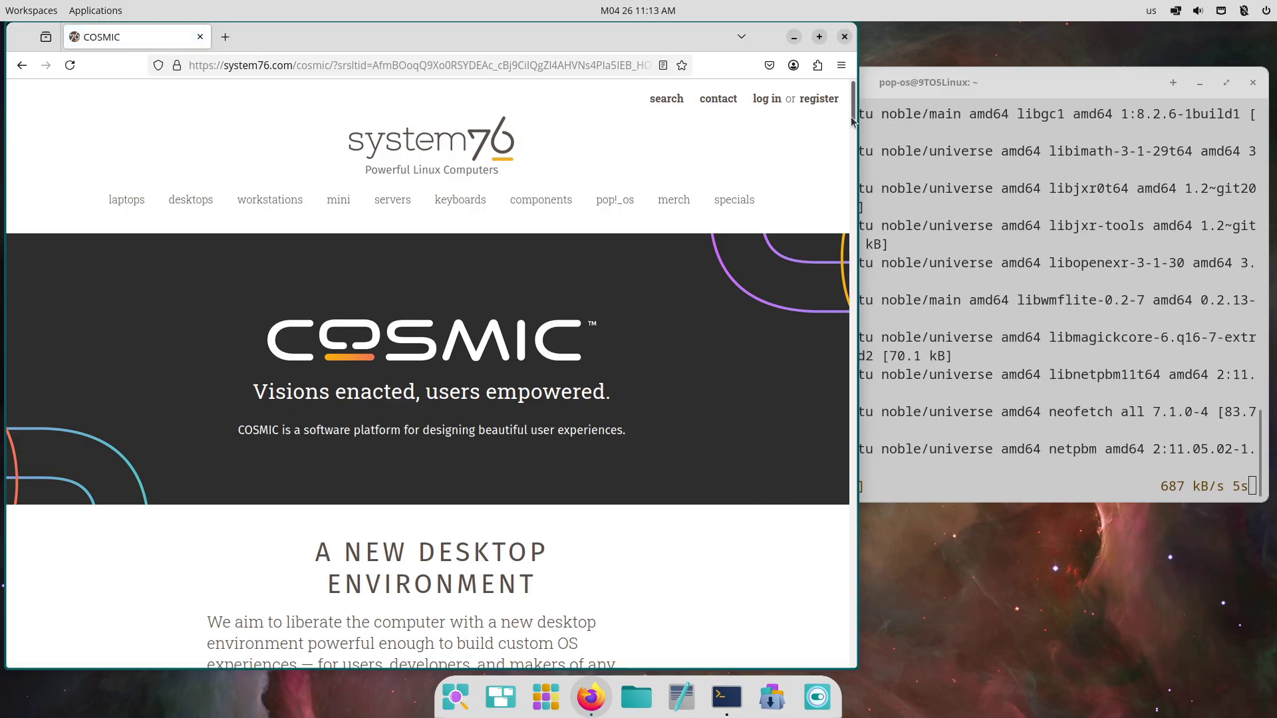
{"action": "scroll", "coordinate": [316, 199], "scroll_direction": "down", "scroll_amount": 15}
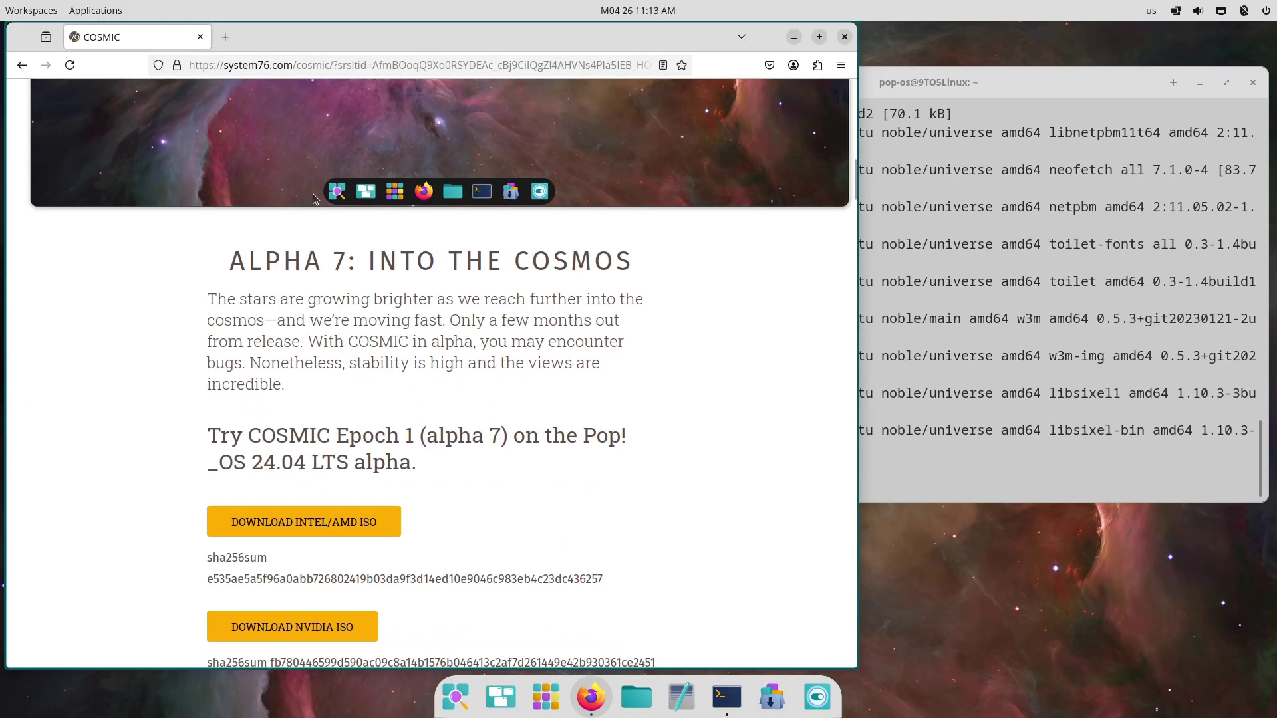
{"action": "left_click_drag", "start_coordinate": [237, 256], "coordinate": [636, 263]}
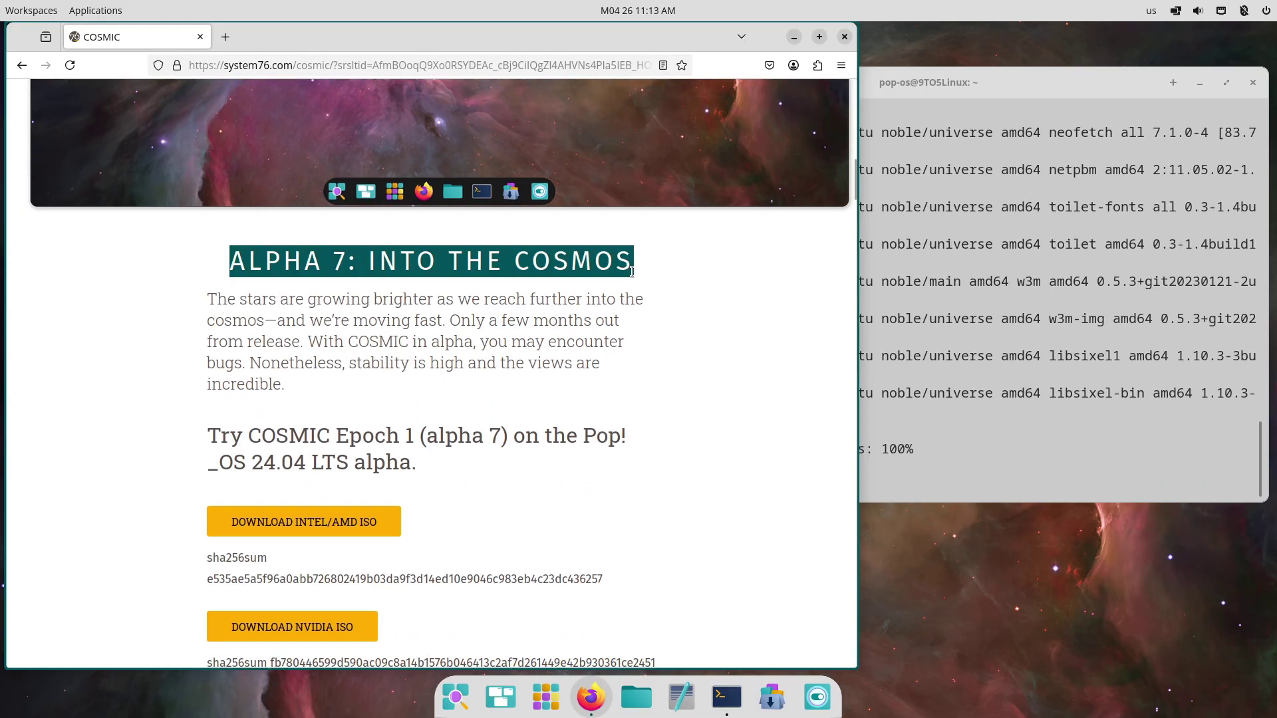
{"action": "scroll", "coordinate": [350, 250], "scroll_direction": "down", "scroll_amount": 4}
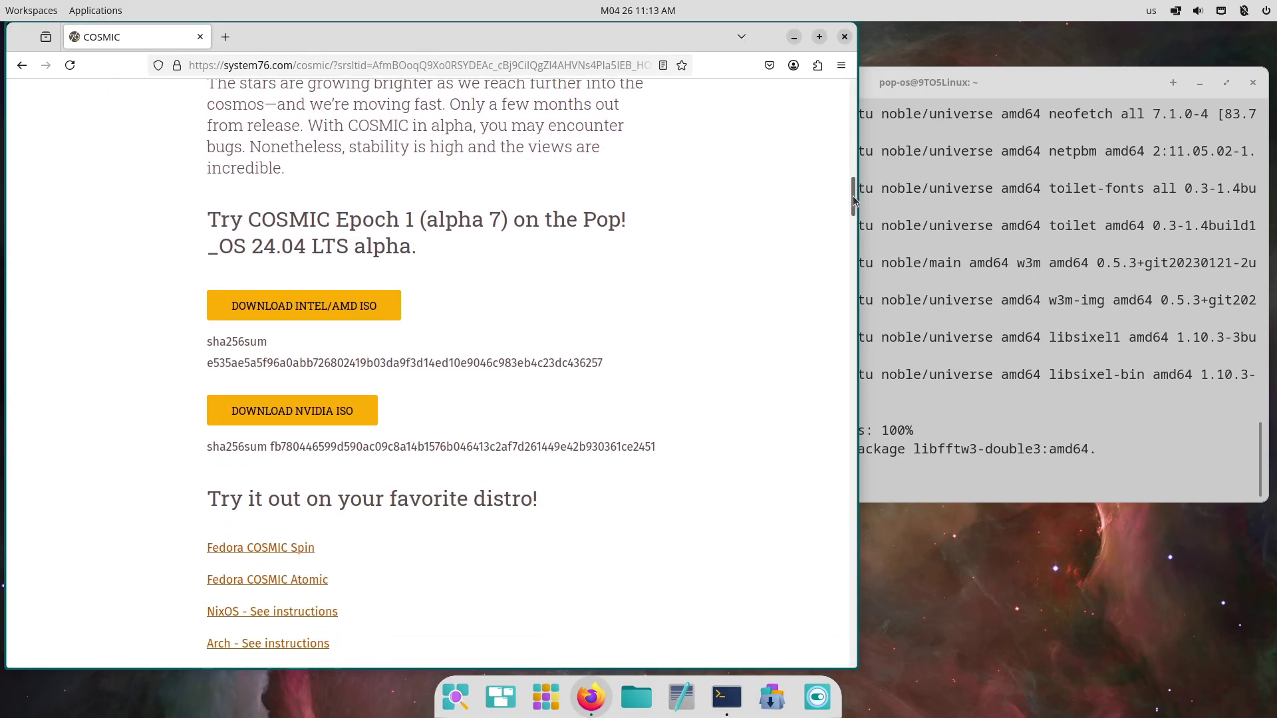
{"action": "left_click", "coordinate": [350, 250]}
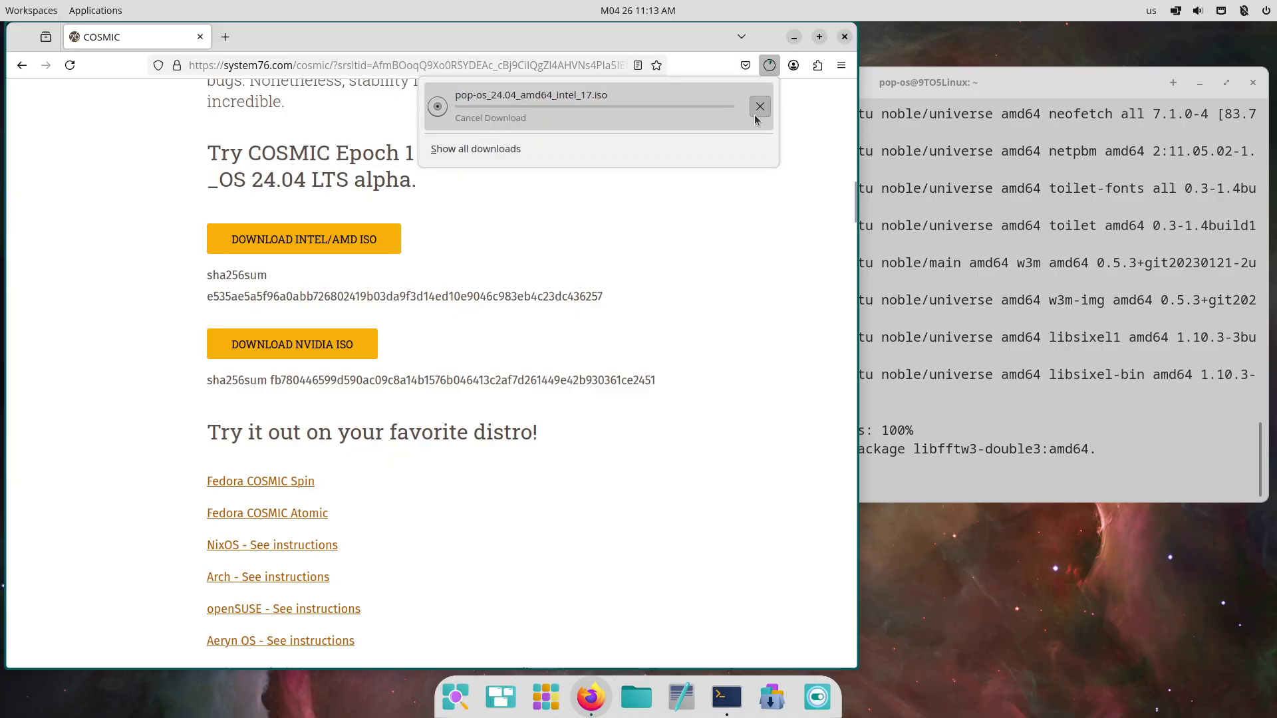
Step: Close the downloads panel and scroll down, highlighting the Empowered Workflow and Adaptable Windows text
{"action": "left_click", "coordinate": [805, 236]}
{"action": "left_click_drag", "start_coordinate": [853, 208], "coordinate": [849, 341]}
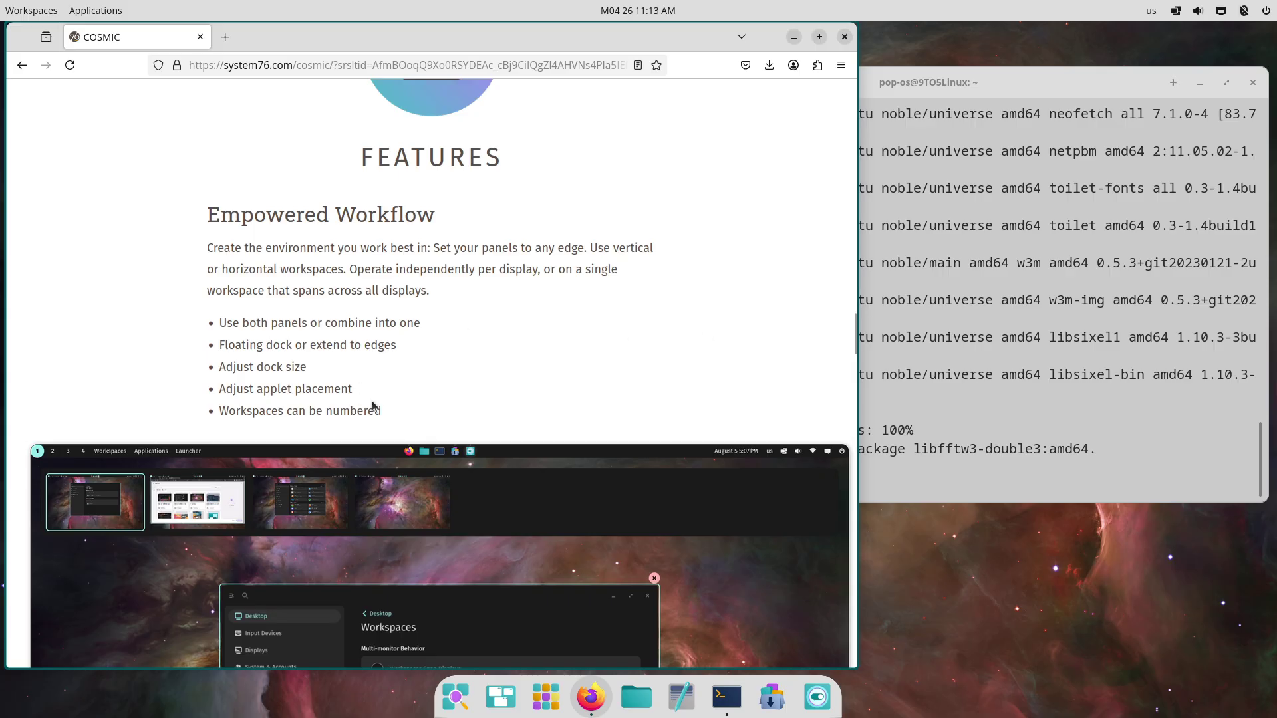
{"action": "left_click_drag", "start_coordinate": [362, 407], "coordinate": [217, 290]}
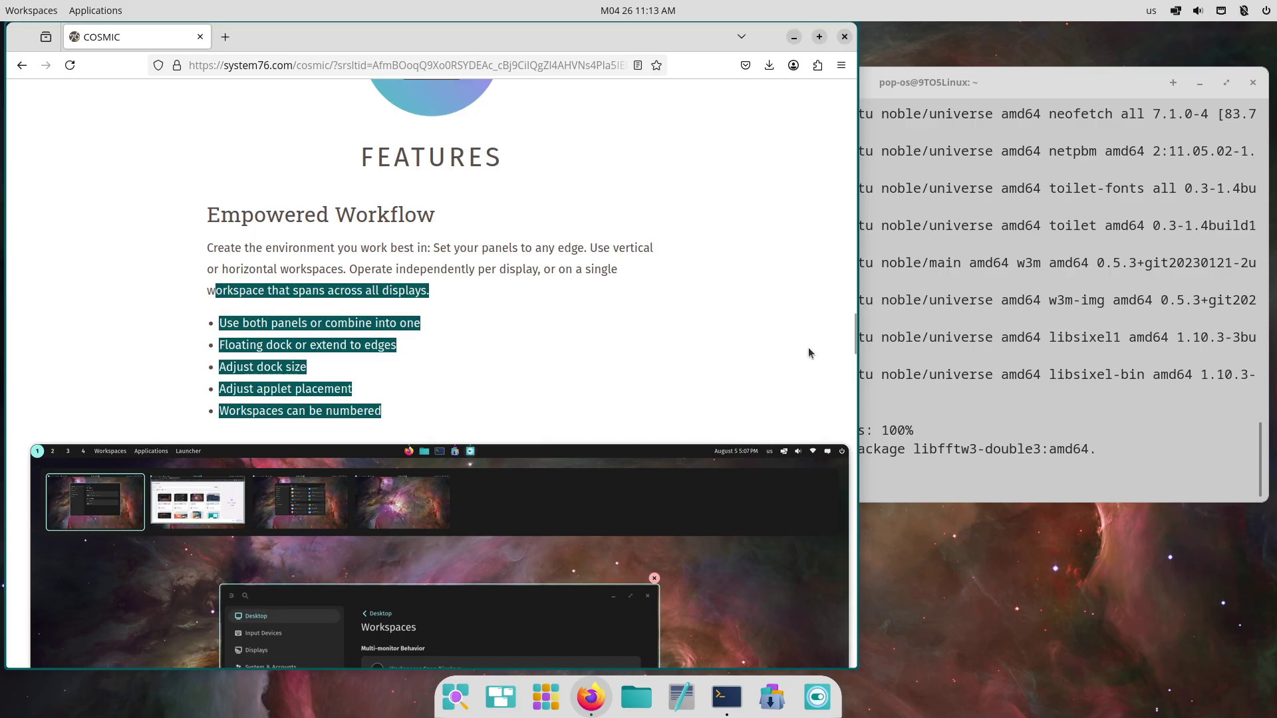
{"action": "left_click_drag", "start_coordinate": [851, 332], "coordinate": [853, 395]}
{"action": "left_click_drag", "start_coordinate": [210, 166], "coordinate": [393, 385]}
{"action": "left_click", "coordinate": [945, 392]}
{"action": "left_click", "coordinate": [122, 307]}
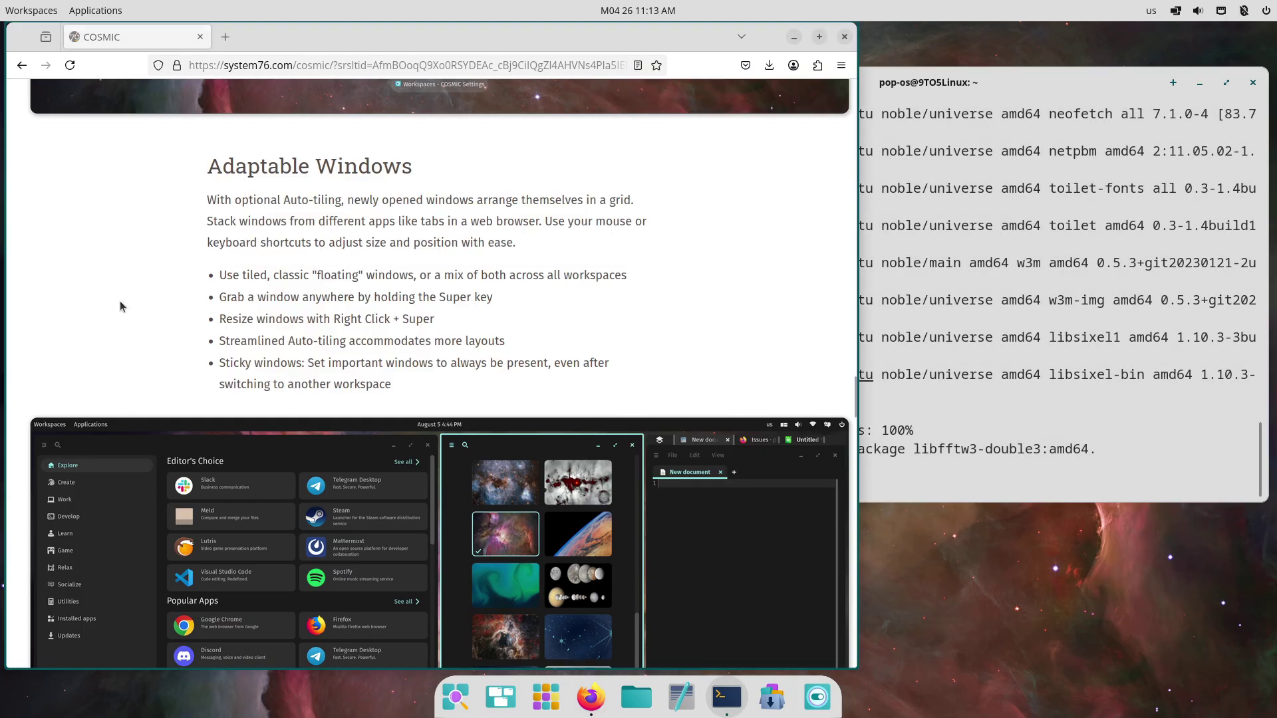
Step: Keep scrolling, highlighting the Enhanced Theming and Applications section text
{"action": "left_click_drag", "start_coordinate": [854, 399], "coordinate": [855, 446]}
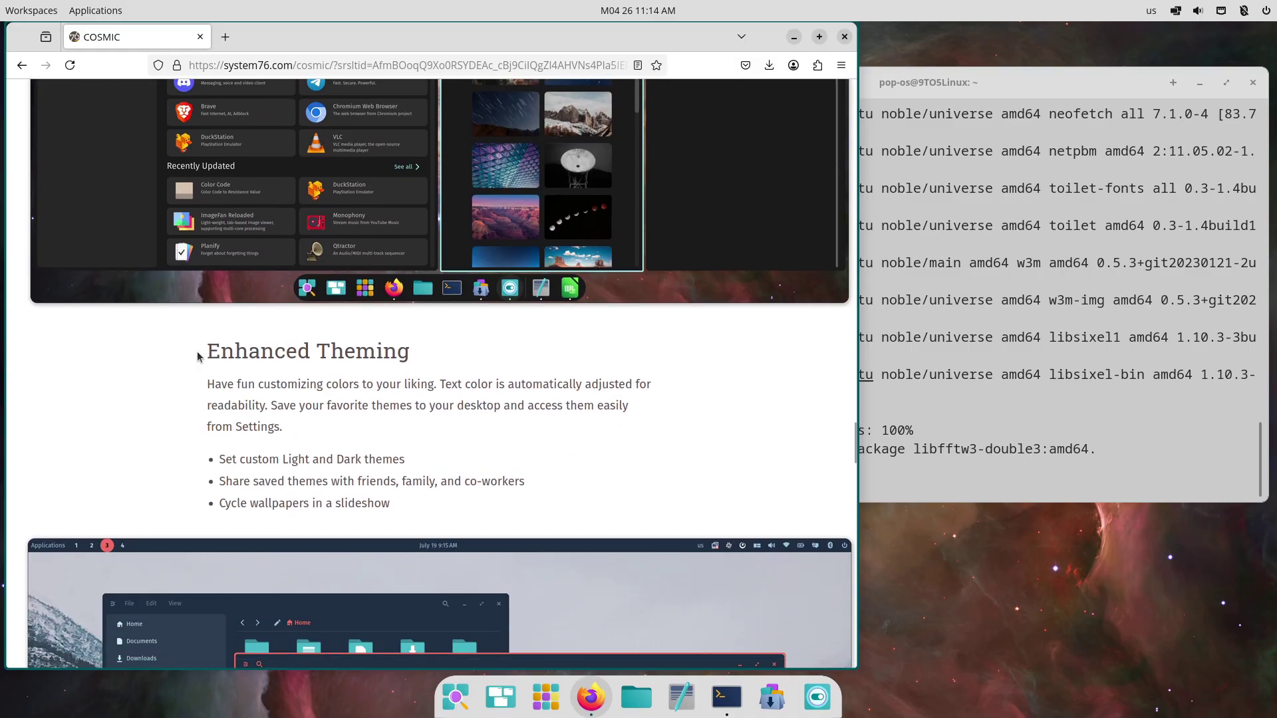
{"action": "left_click_drag", "start_coordinate": [223, 373], "coordinate": [387, 504]}
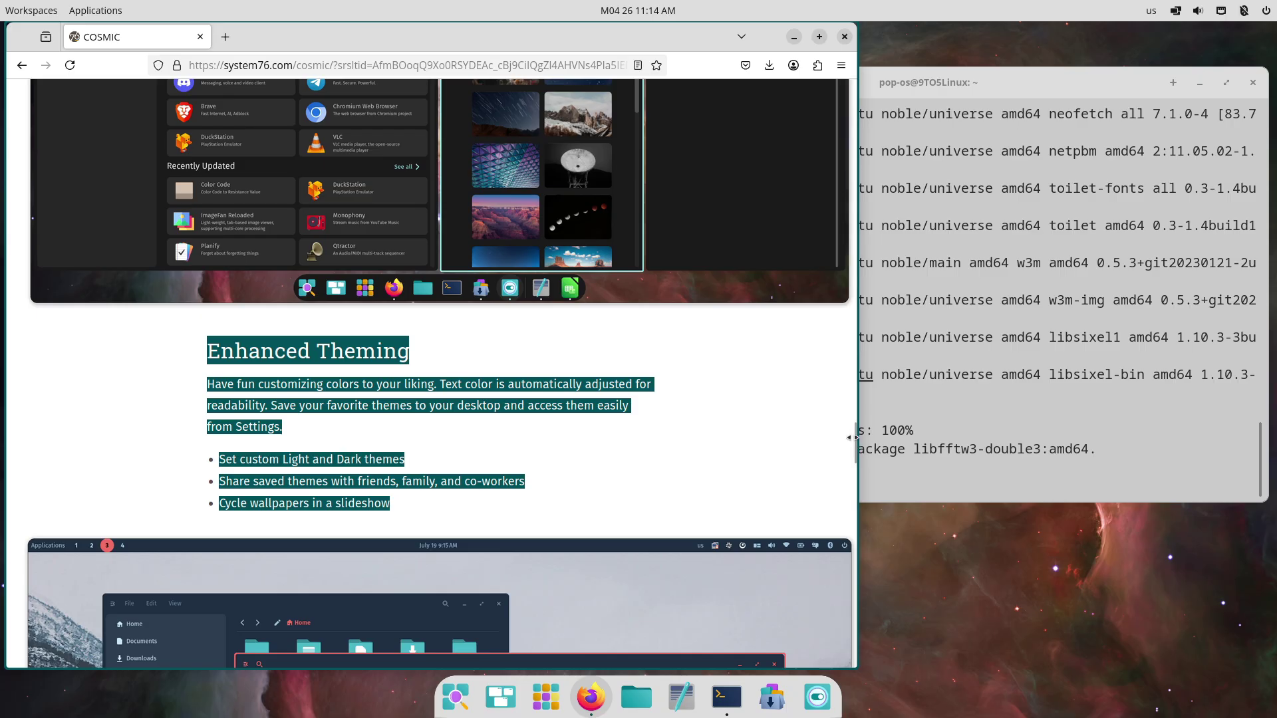
{"action": "left_click_drag", "start_coordinate": [854, 438], "coordinate": [855, 508]}
{"action": "left_click_drag", "start_coordinate": [212, 234], "coordinate": [275, 455]}
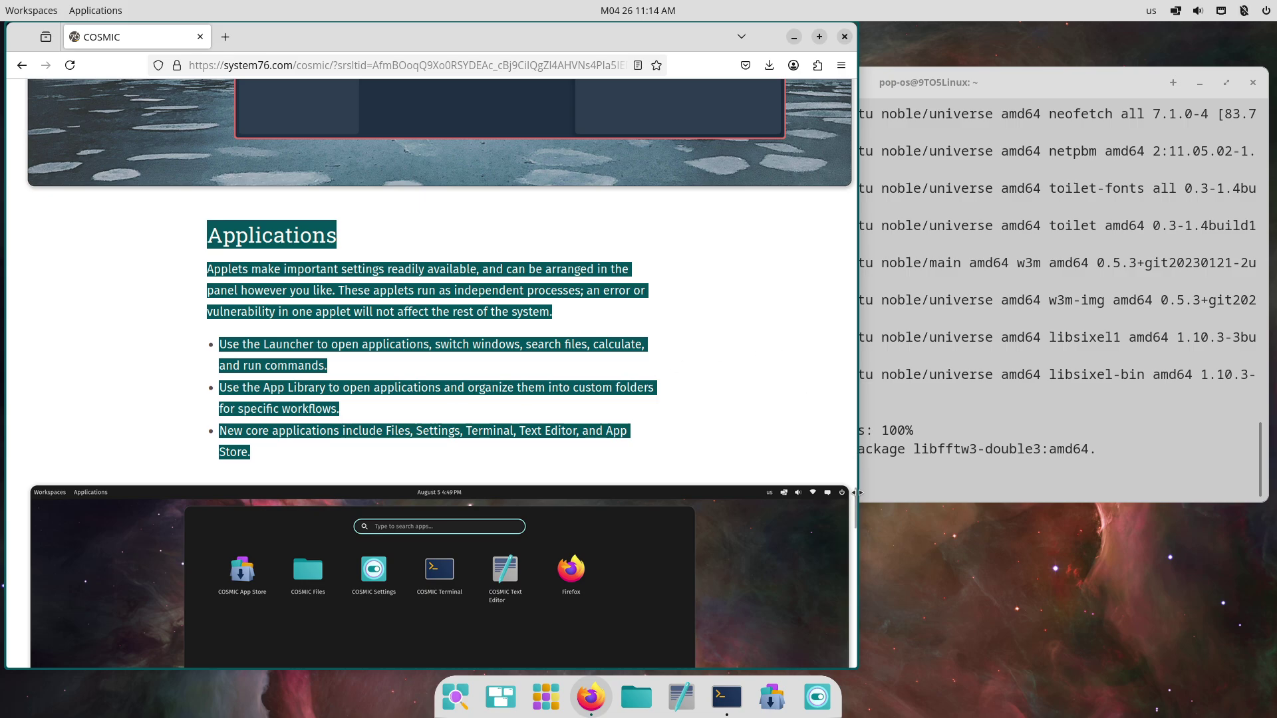
{"action": "left_click_drag", "start_coordinate": [857, 493], "coordinate": [857, 556]}
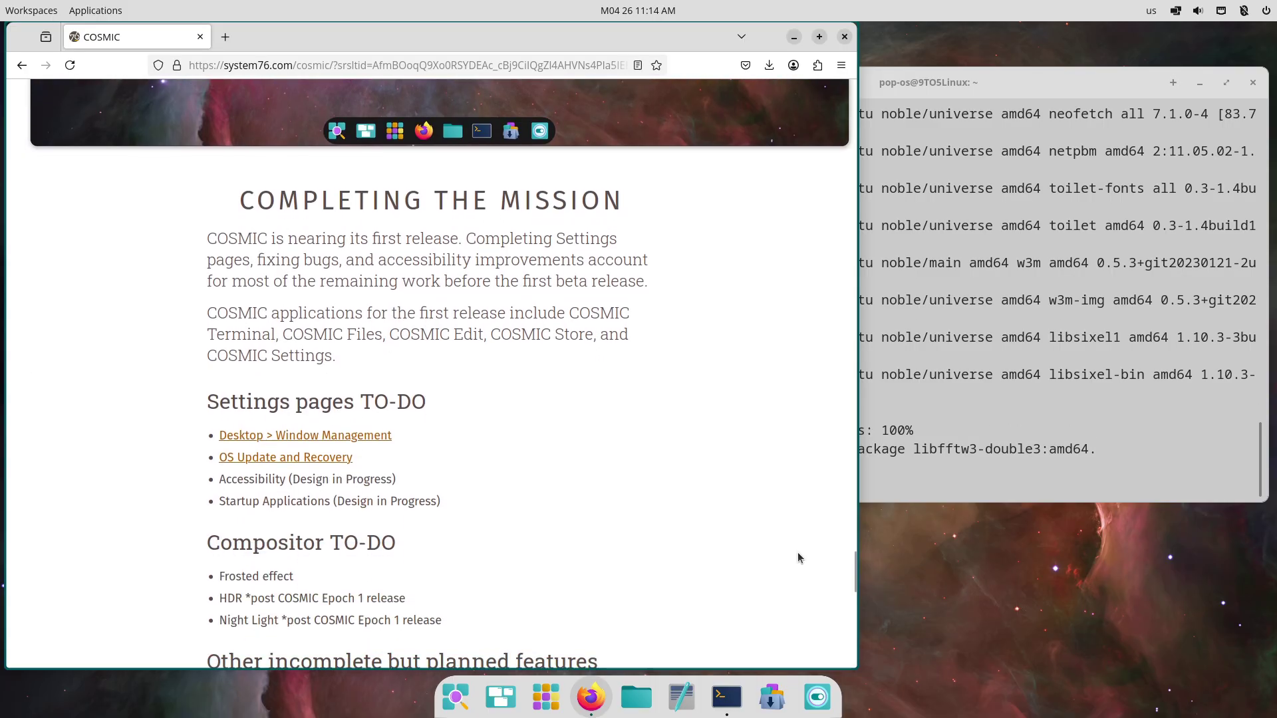
{"action": "key", "text": "alt+Tab"}
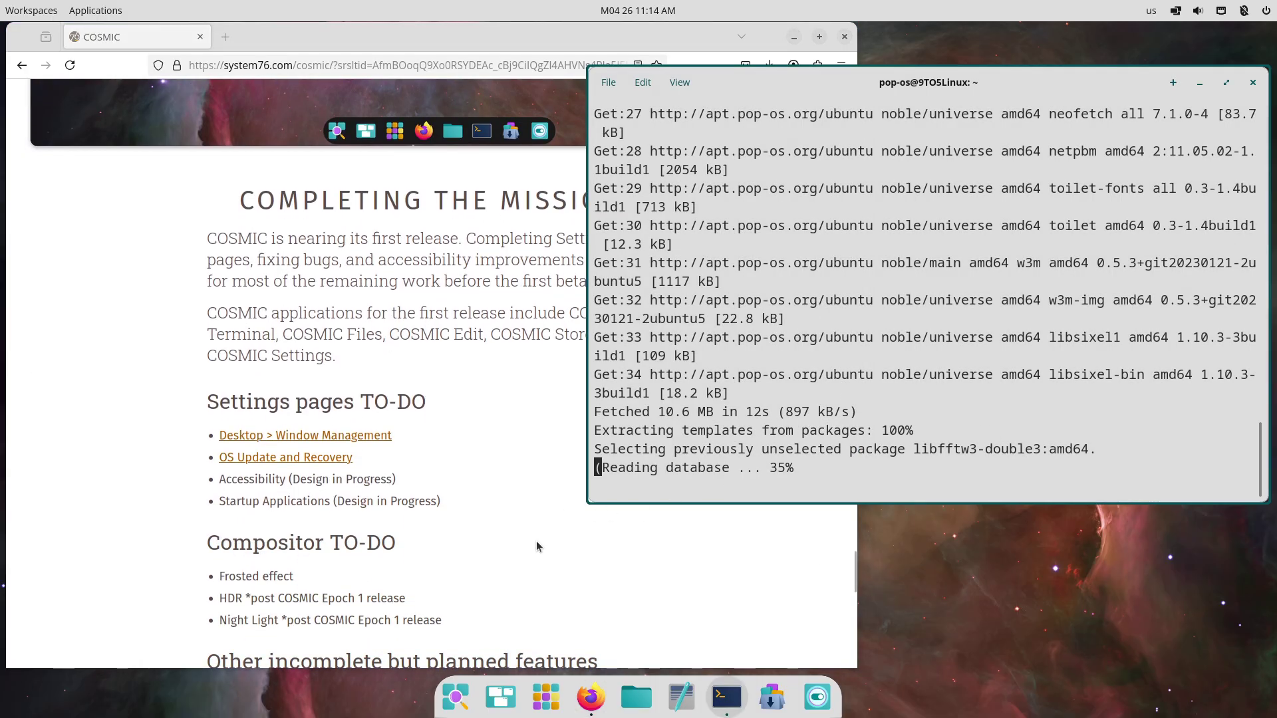
{"action": "left_click", "coordinate": [547, 570]}
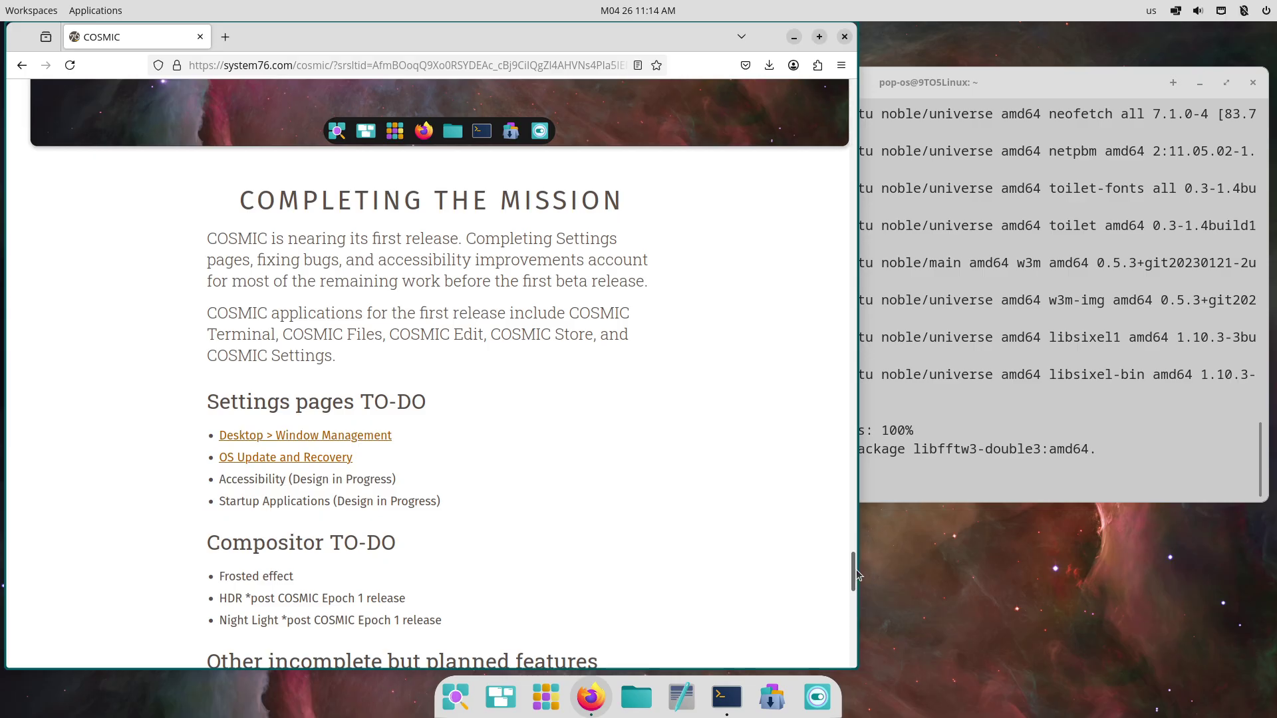
Step: Scroll down to the Settings and Compositor TO-DO lists, then bring the terminal forward
{"action": "left_click_drag", "start_coordinate": [858, 574], "coordinate": [853, 500]}
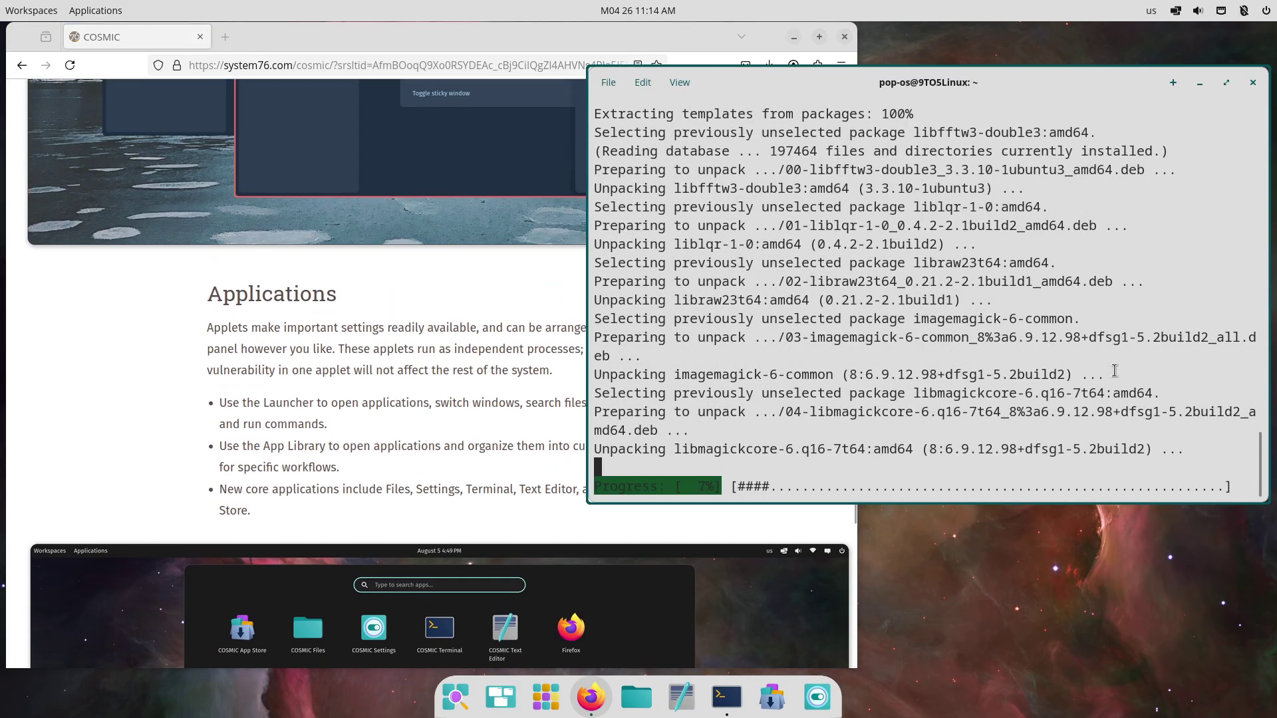
{"action": "left_click", "coordinate": [1115, 370]}
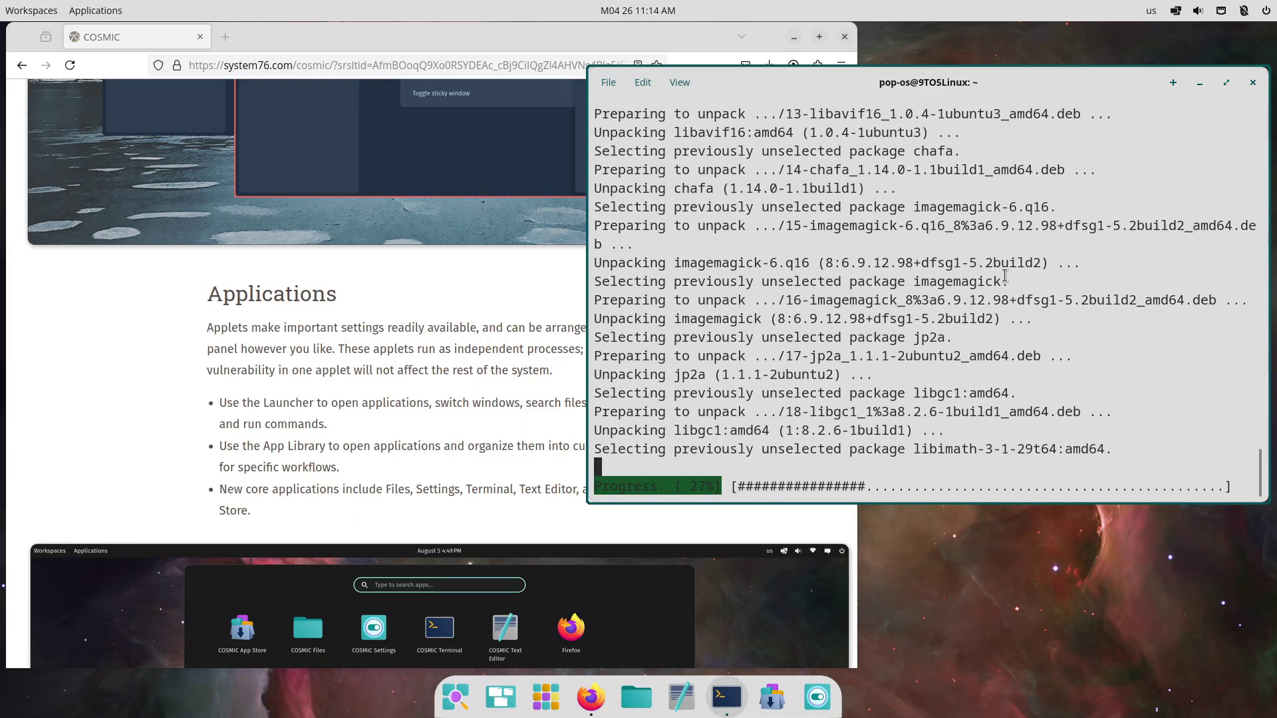
{"action": "left_click", "coordinate": [764, 441]}
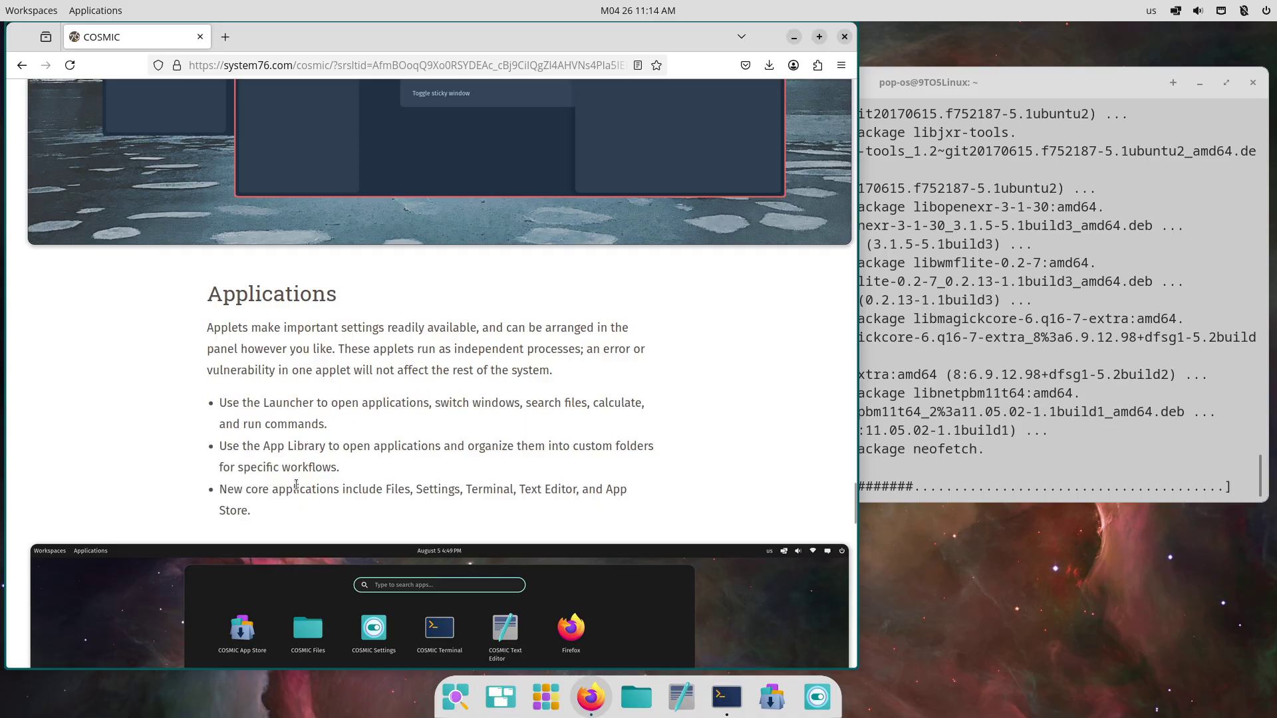
{"action": "left_click_drag", "start_coordinate": [855, 491], "coordinate": [853, 529]}
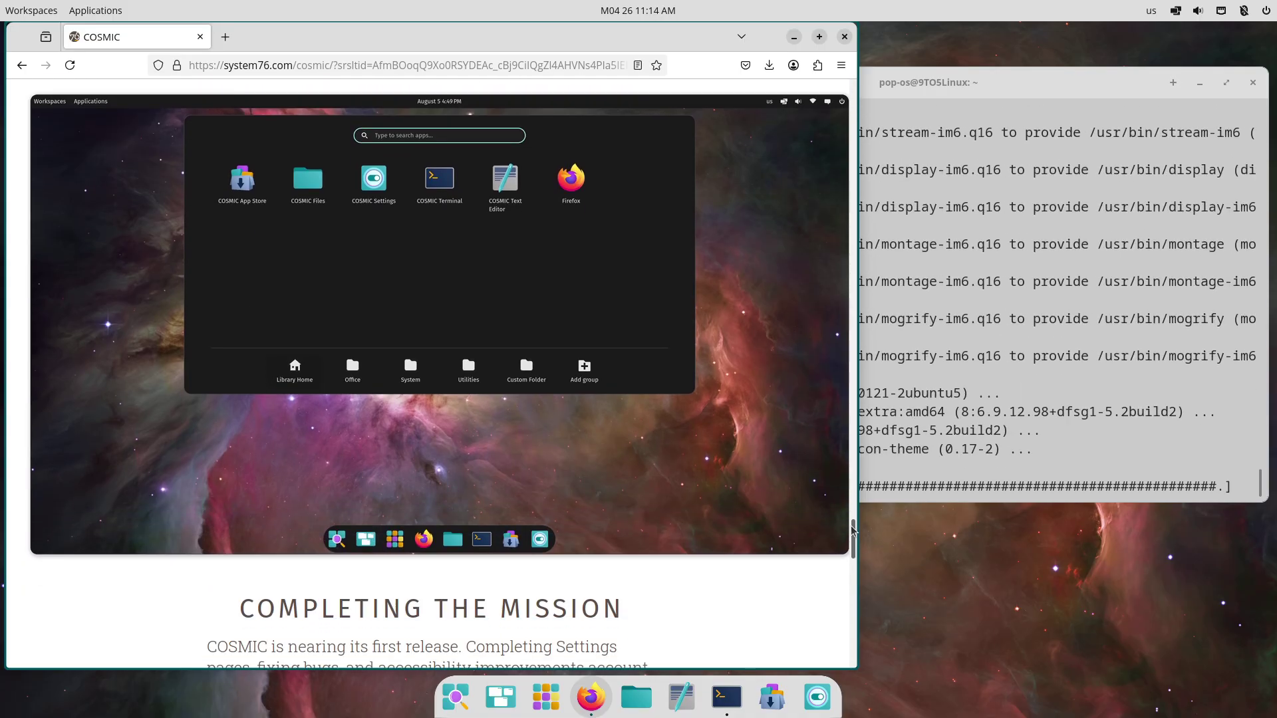
{"action": "left_click_drag", "start_coordinate": [854, 528], "coordinate": [853, 568]}
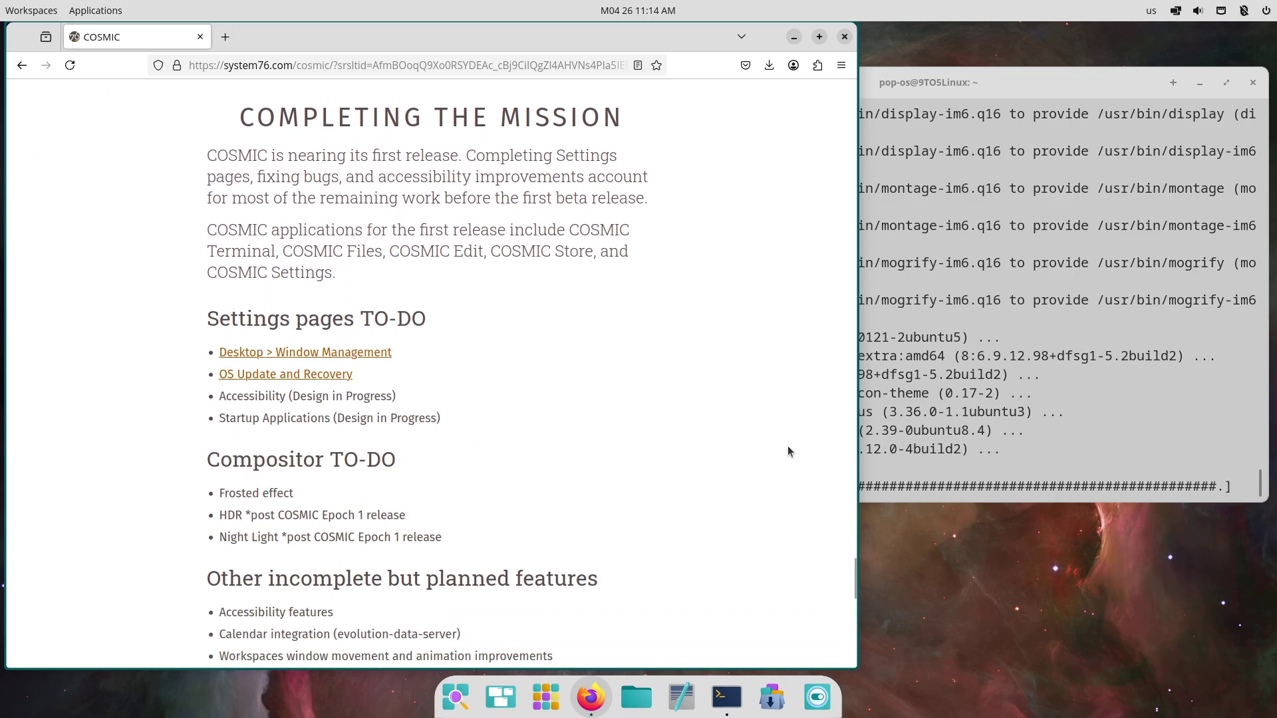
{"action": "left_click", "coordinate": [1042, 395]}
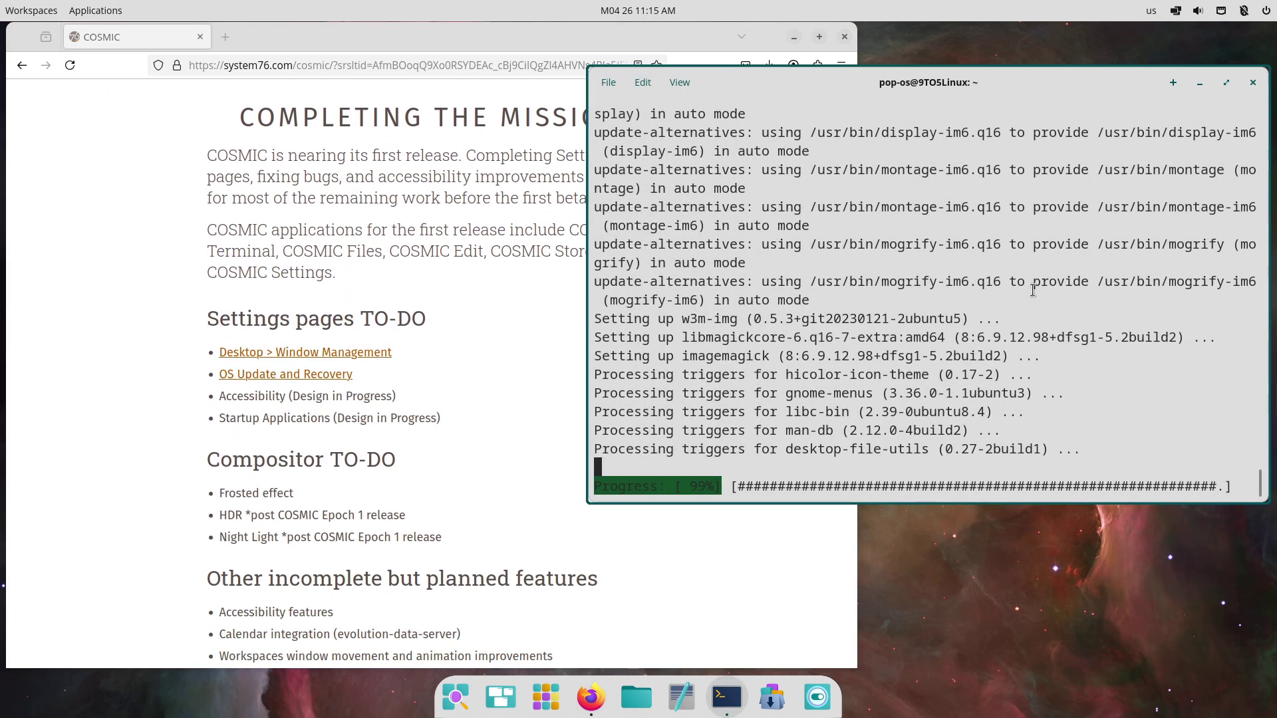
Step: Maximize the terminal, run neofetch to show the Pop!_OS 24.04 summary, then close it
{"action": "left_click", "coordinate": [1226, 82]}
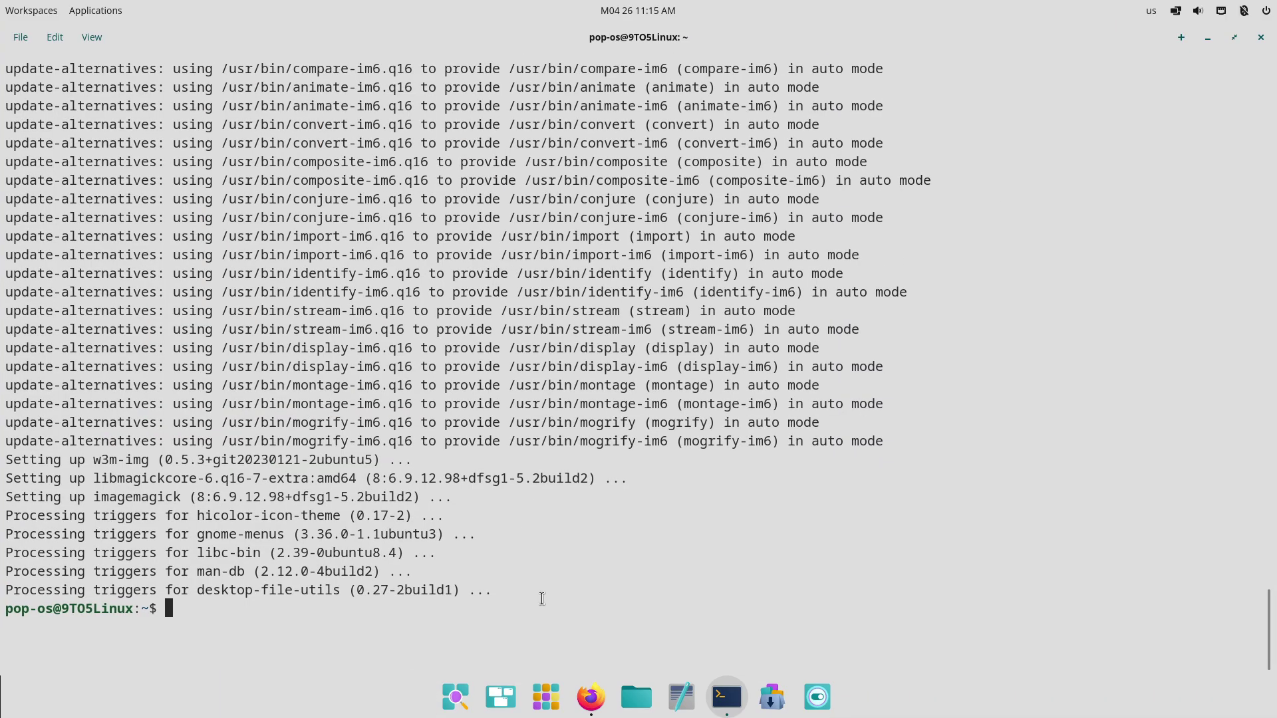
{"action": "type", "text": "neofetch"}
{"action": "key", "text": "Return"}
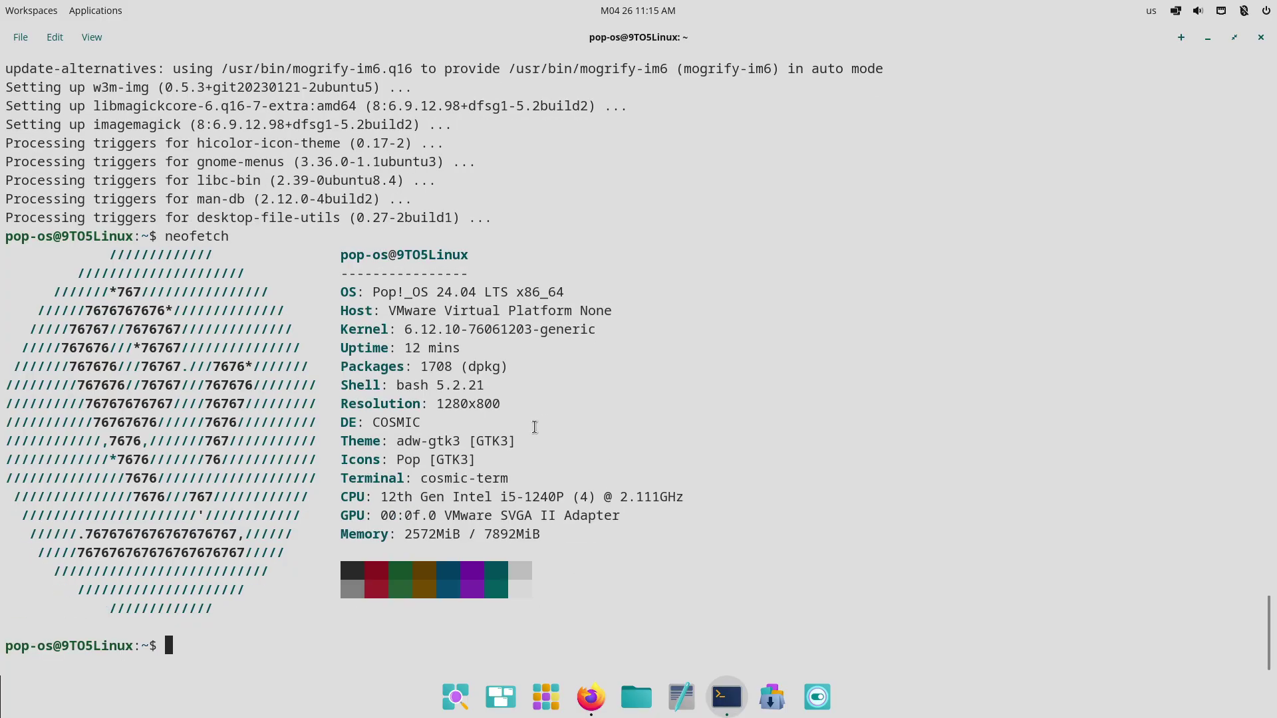
{"action": "left_click", "coordinate": [1262, 38]}
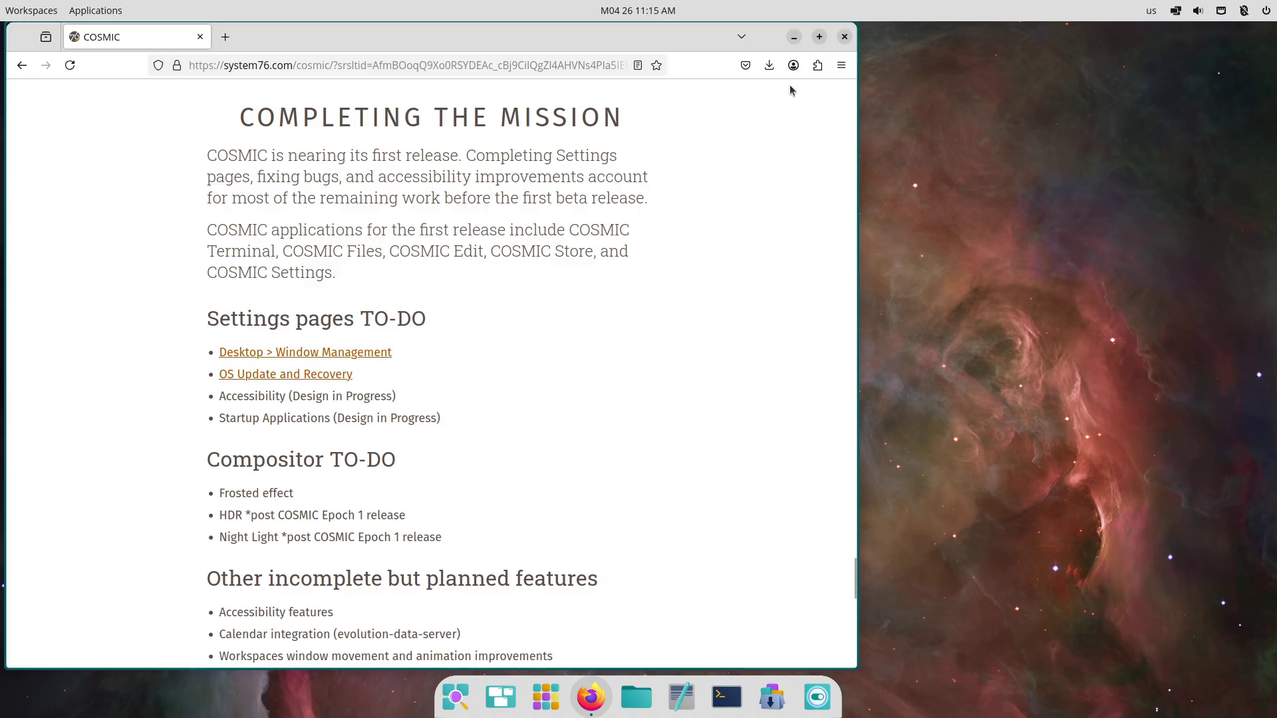
Step: Close Firefox and open COSMIC Settings maximized from the dock
{"action": "left_click", "coordinate": [844, 36]}
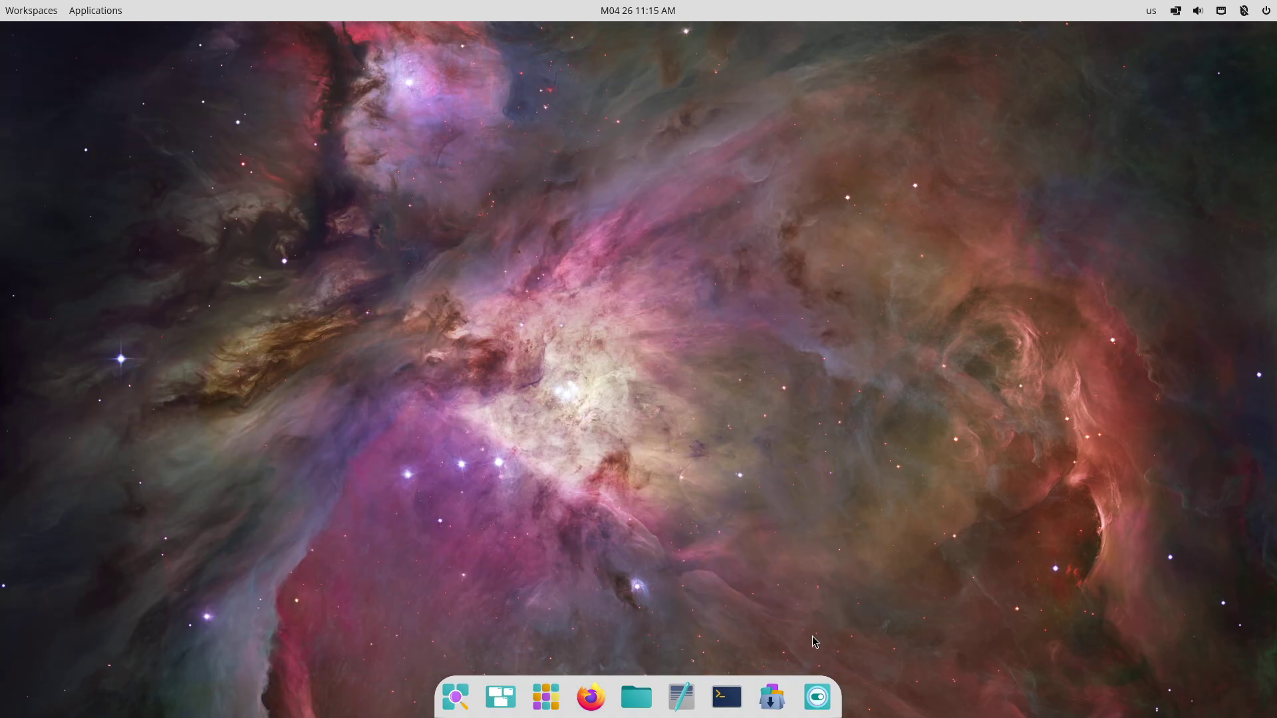
{"action": "left_click", "coordinate": [815, 694]}
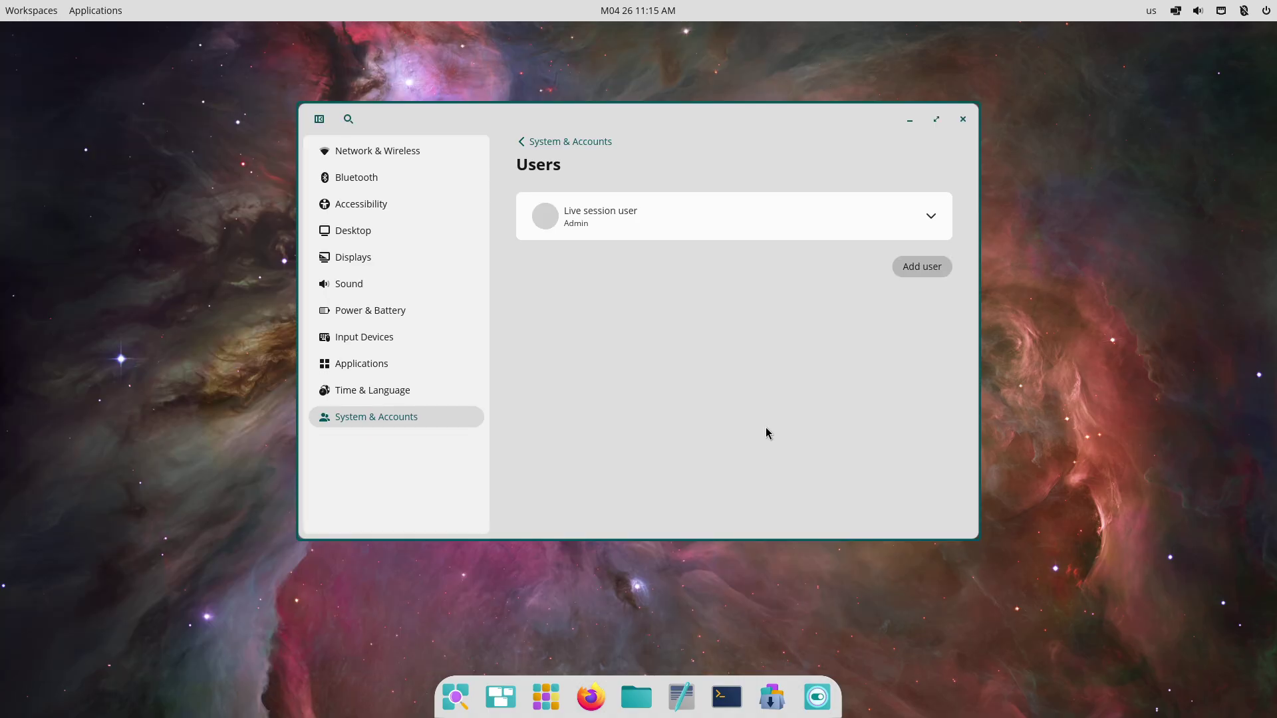
{"action": "left_click", "coordinate": [937, 119]}
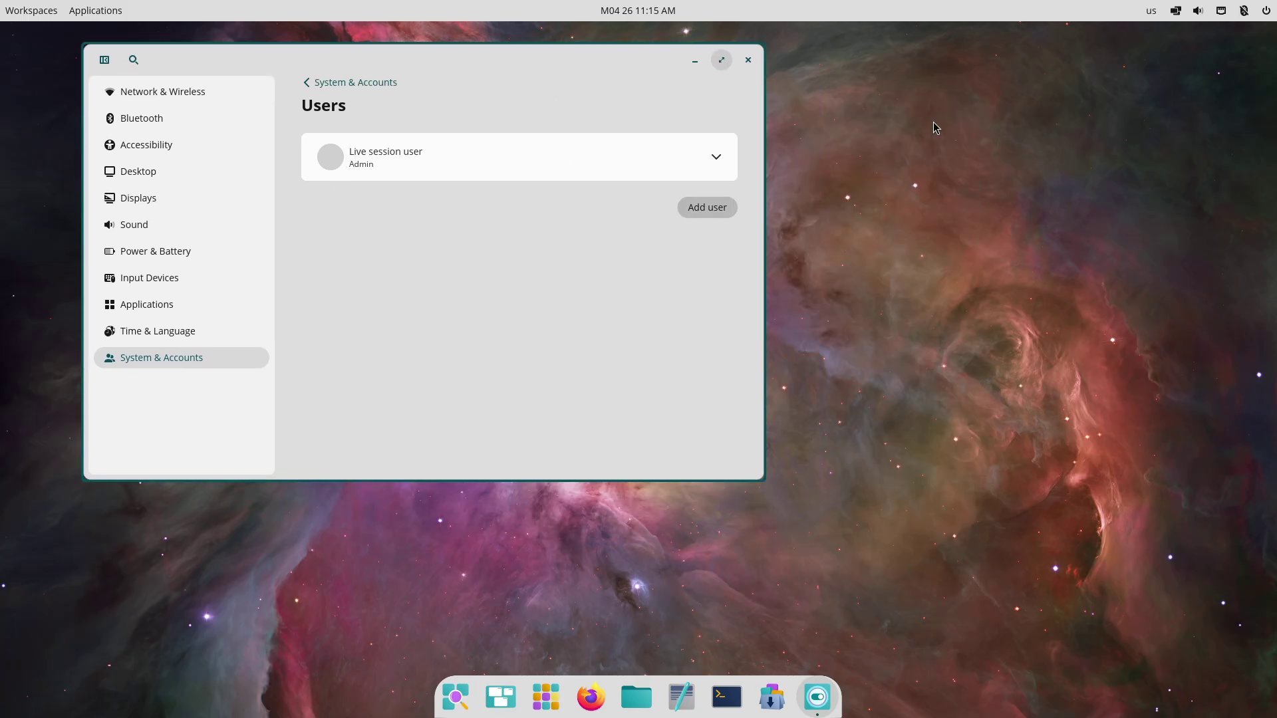
Step: Search the launcher for 'sy' and open the About settings page
{"action": "left_click", "coordinate": [457, 692]}
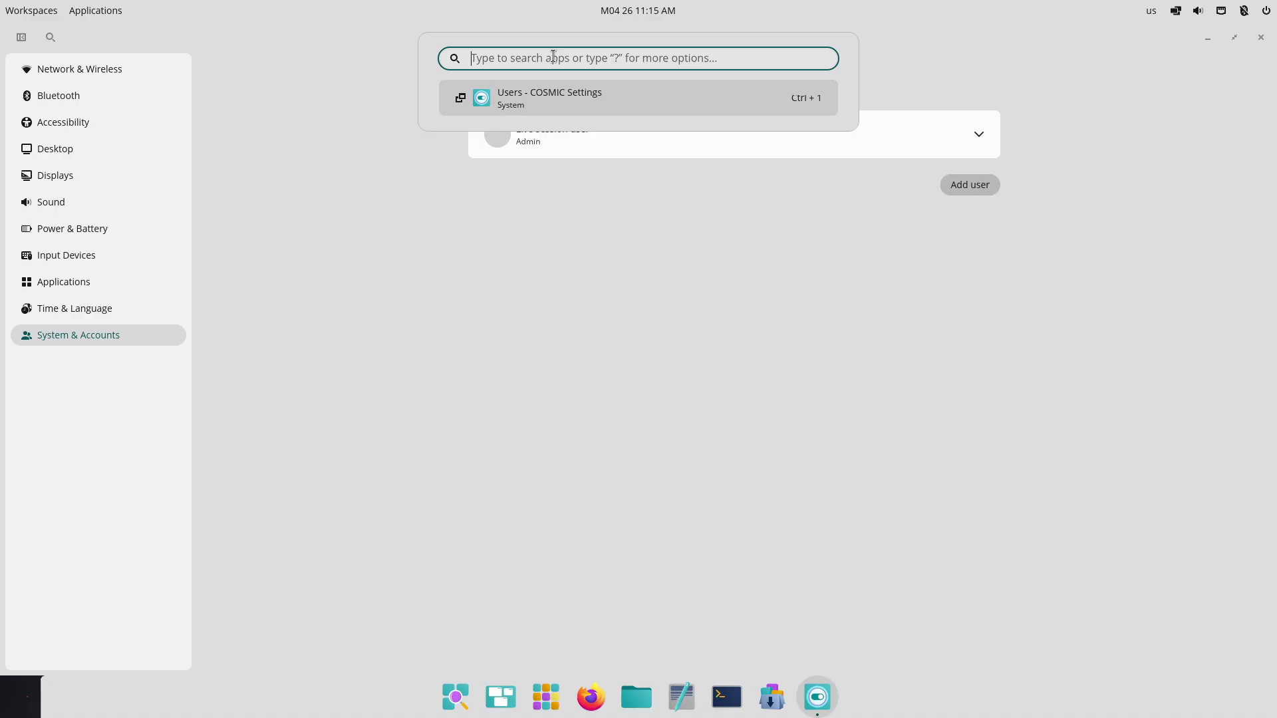
{"action": "type", "text": "sy"}
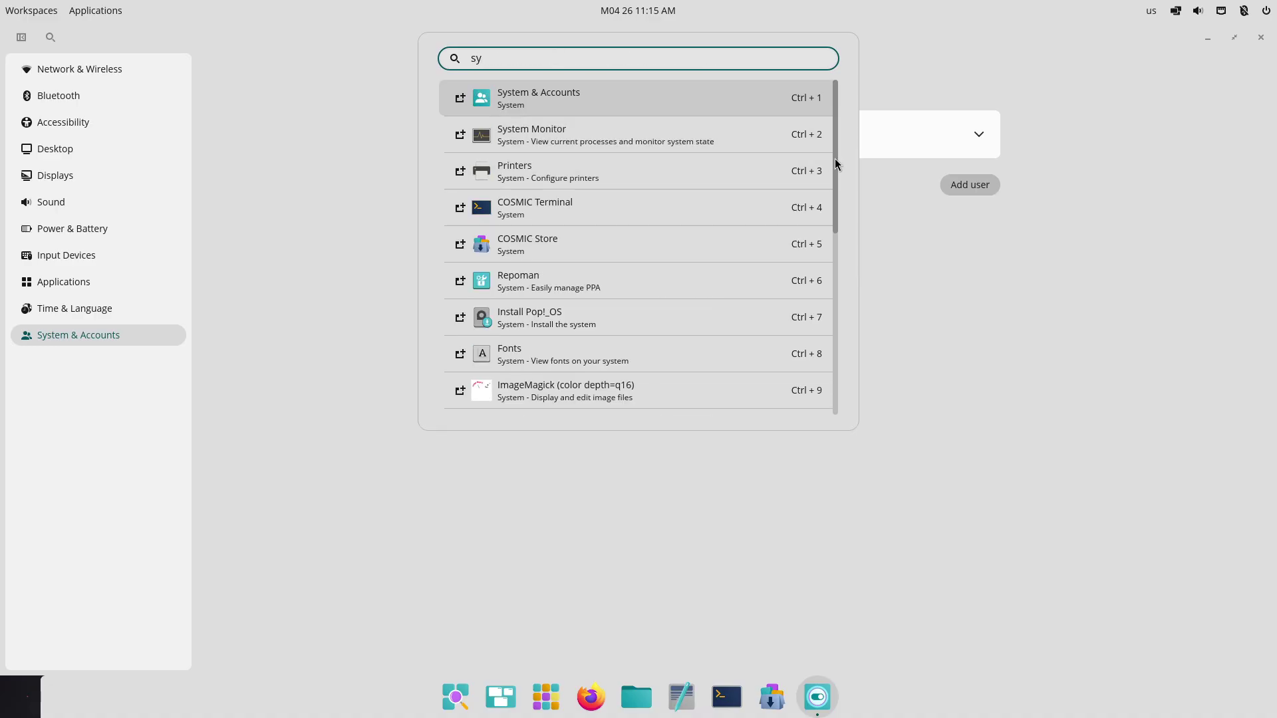
{"action": "left_click_drag", "start_coordinate": [837, 164], "coordinate": [827, 376]}
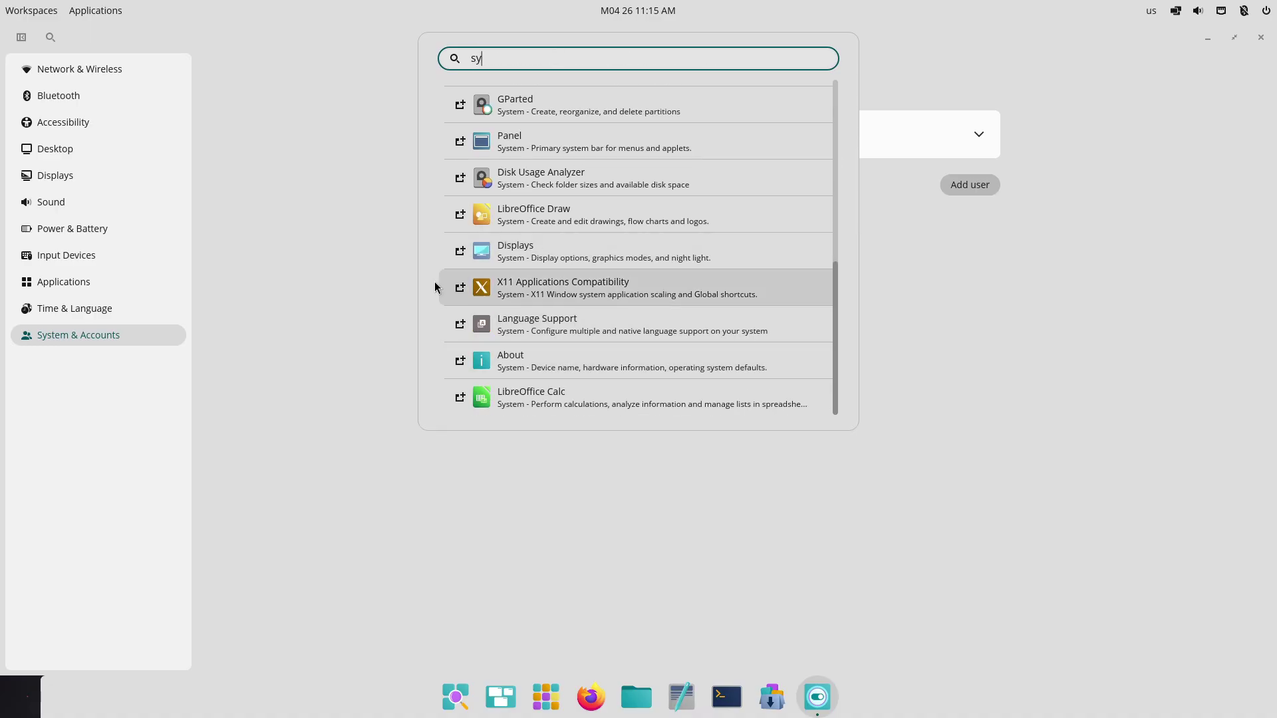
{"action": "left_click", "coordinate": [592, 359]}
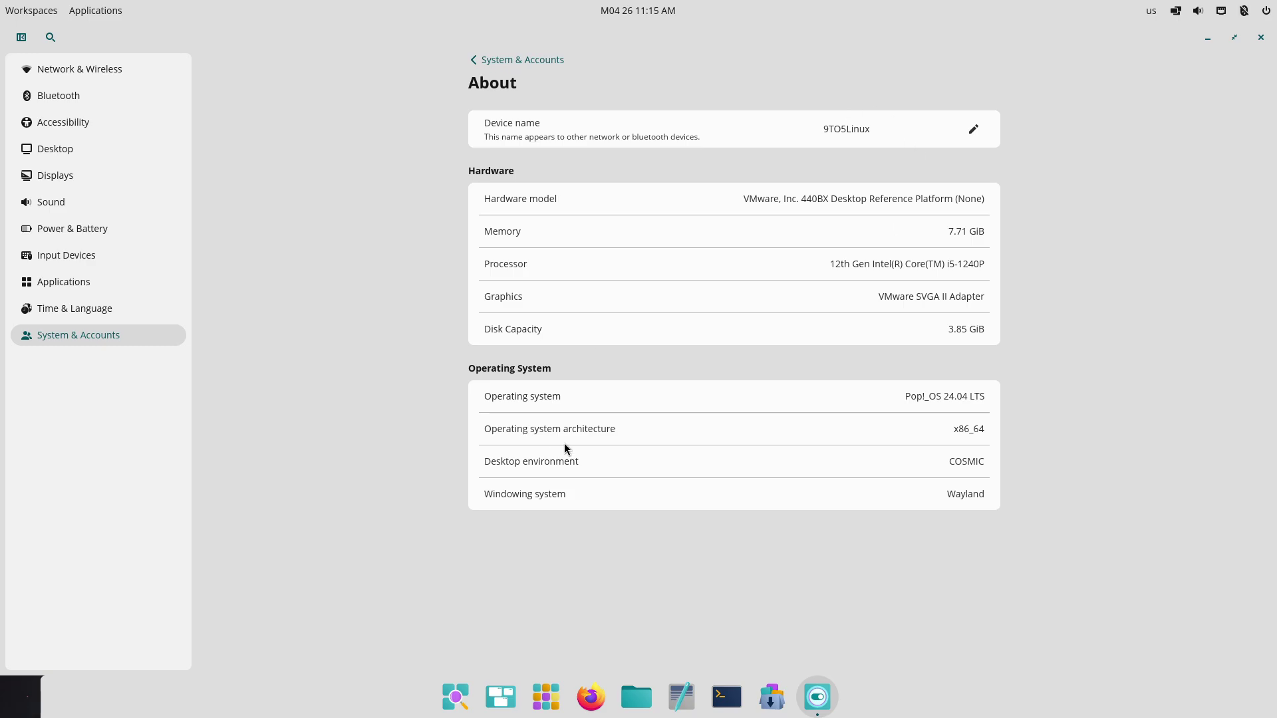
Step: Browse the Accessibility, Displays, Applications, Network and Bluetooth pages, then open Desktop > Workspaces
{"action": "left_click", "coordinate": [90, 128]}
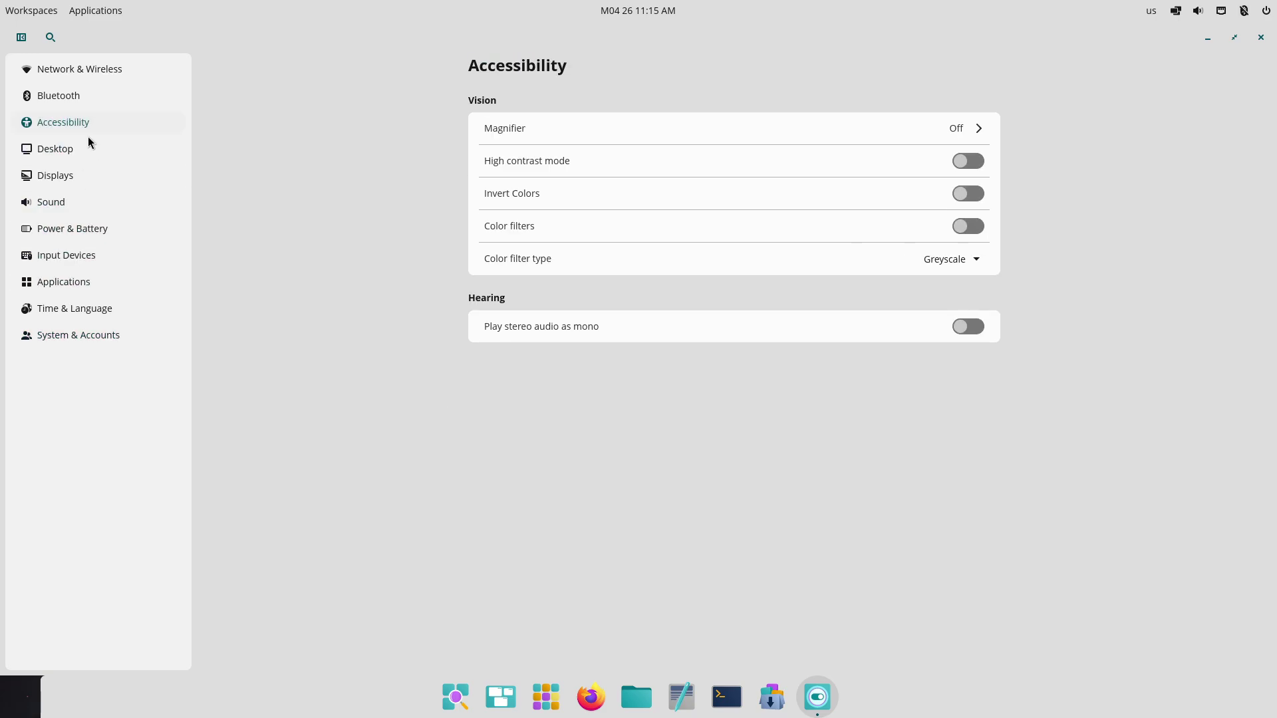
{"action": "left_click", "coordinate": [88, 179]}
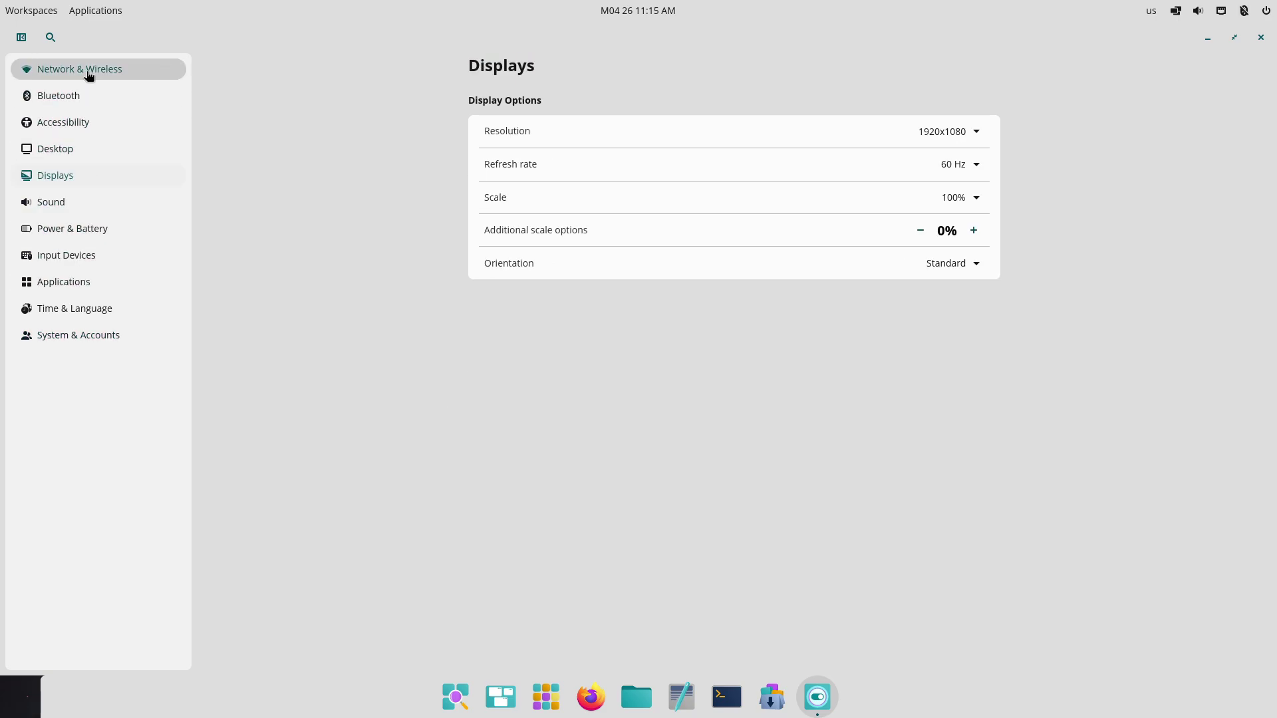
{"action": "left_click", "coordinate": [93, 278]}
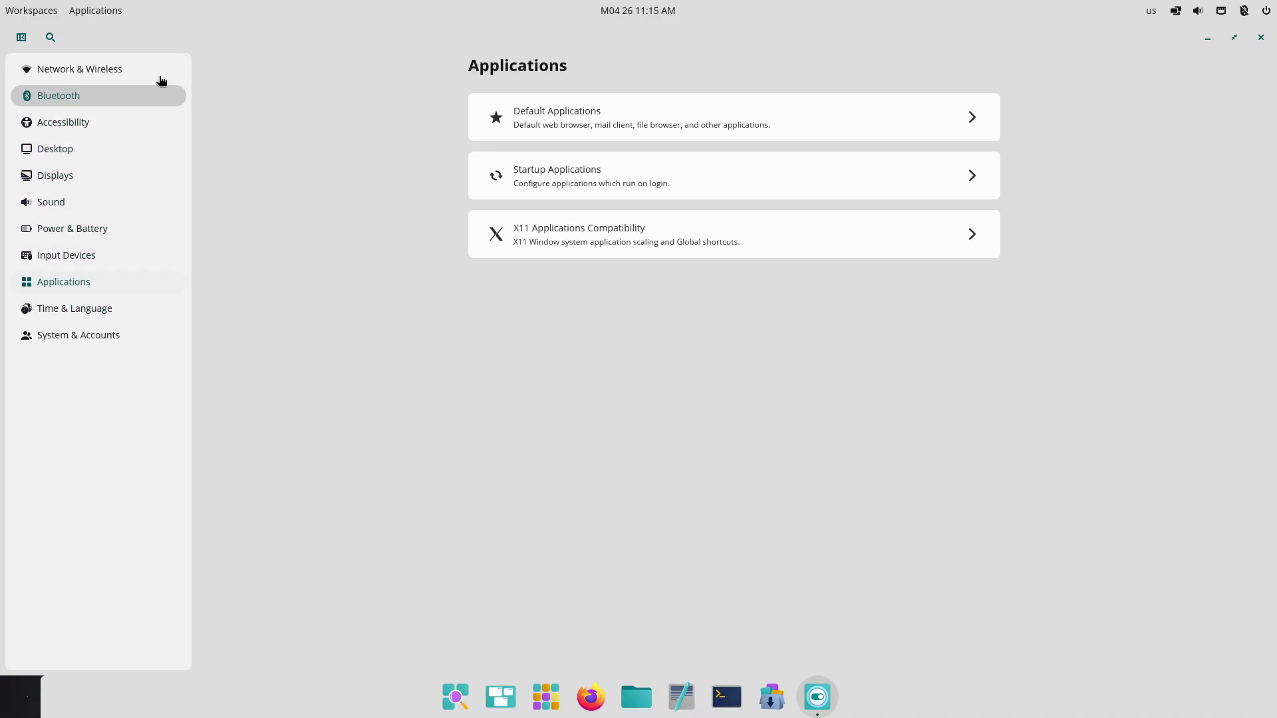
{"action": "left_click", "coordinate": [21, 36]}
{"action": "left_click", "coordinate": [22, 36]}
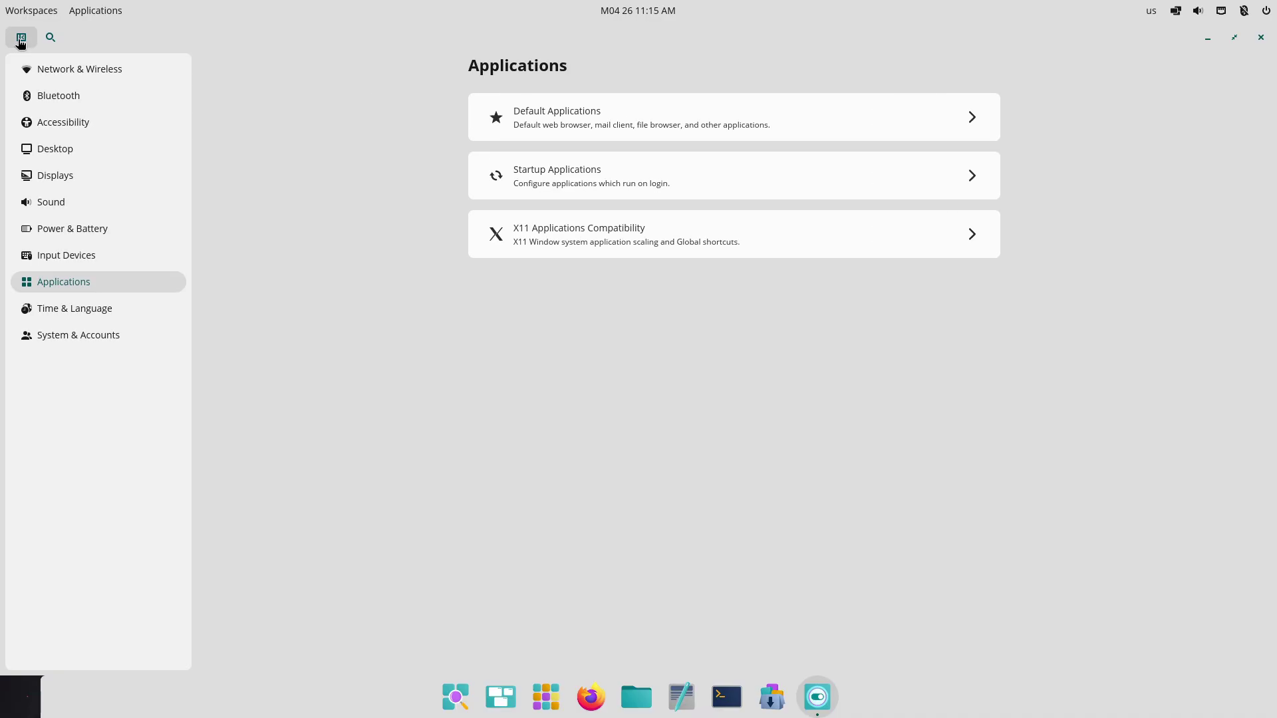
{"action": "left_click", "coordinate": [60, 72]}
{"action": "left_click", "coordinate": [63, 95]}
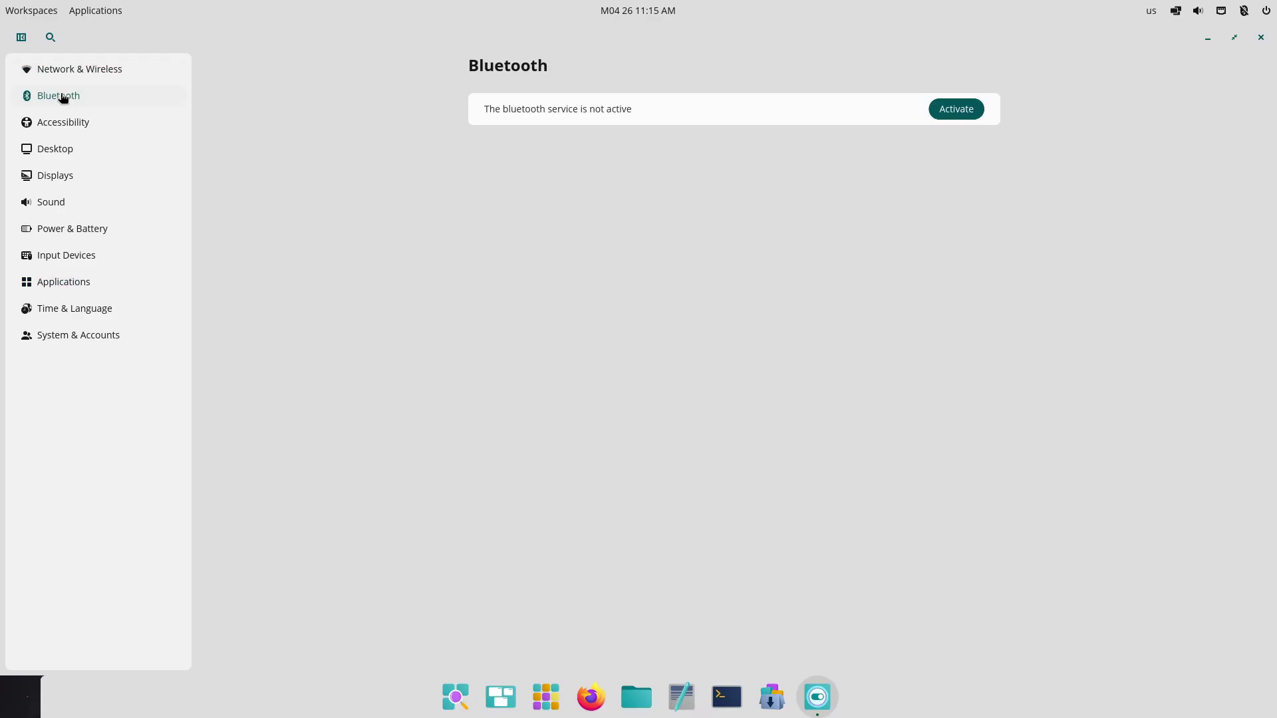
{"action": "left_click", "coordinate": [65, 122]}
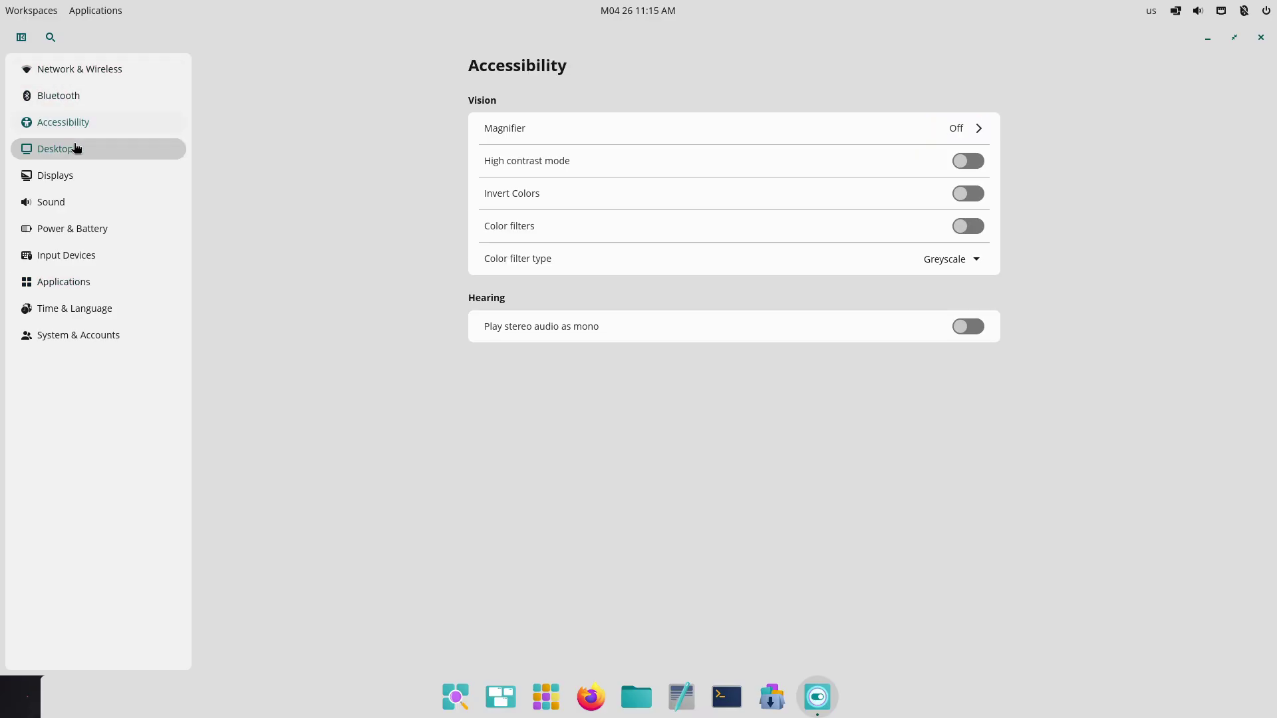
{"action": "left_click", "coordinate": [76, 147]}
{"action": "left_click", "coordinate": [596, 415]}
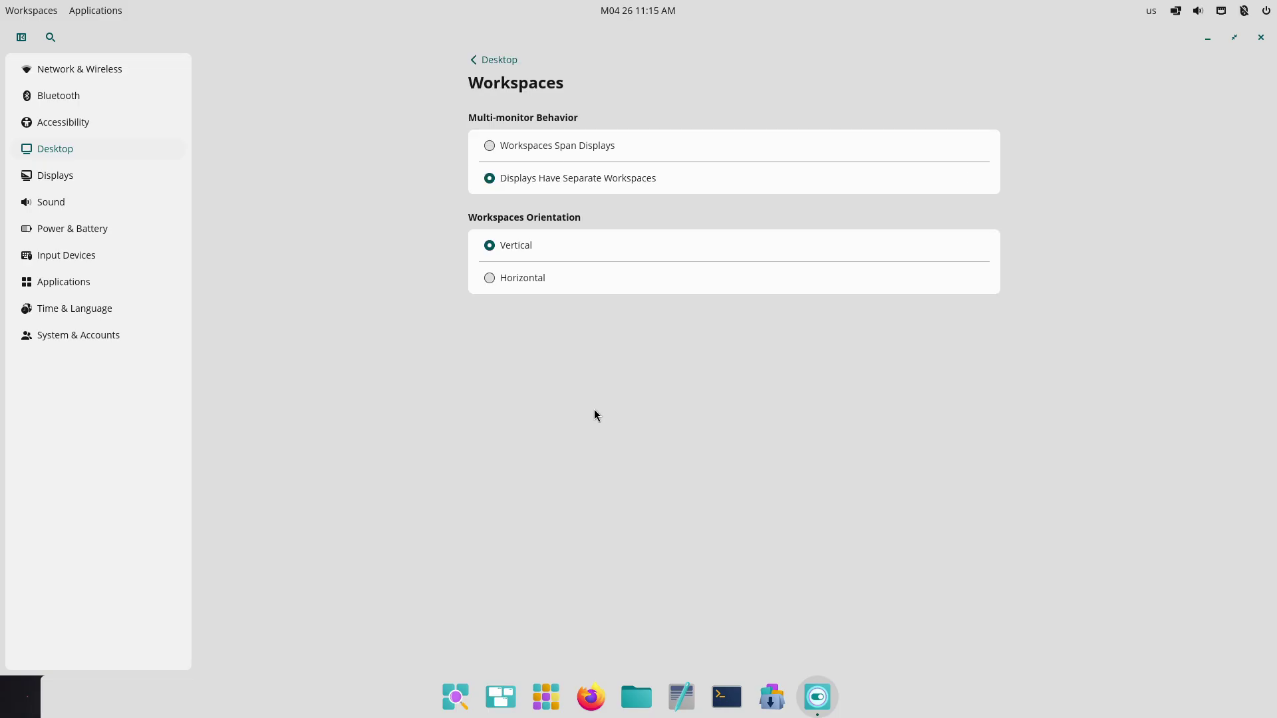
Step: Pin Workspace 2 so Workspace 3 appears, then return to Desktop settings and close Settings
{"action": "left_click", "coordinate": [28, 9]}
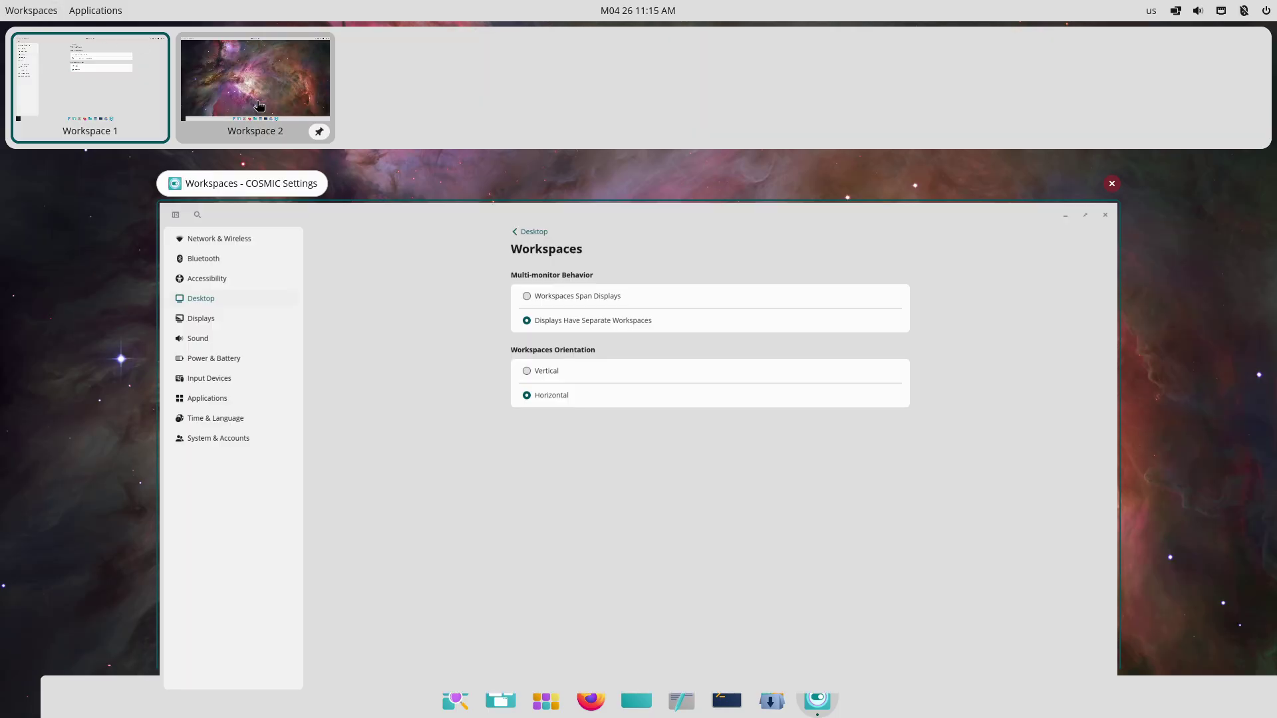
{"action": "left_click", "coordinate": [319, 132]}
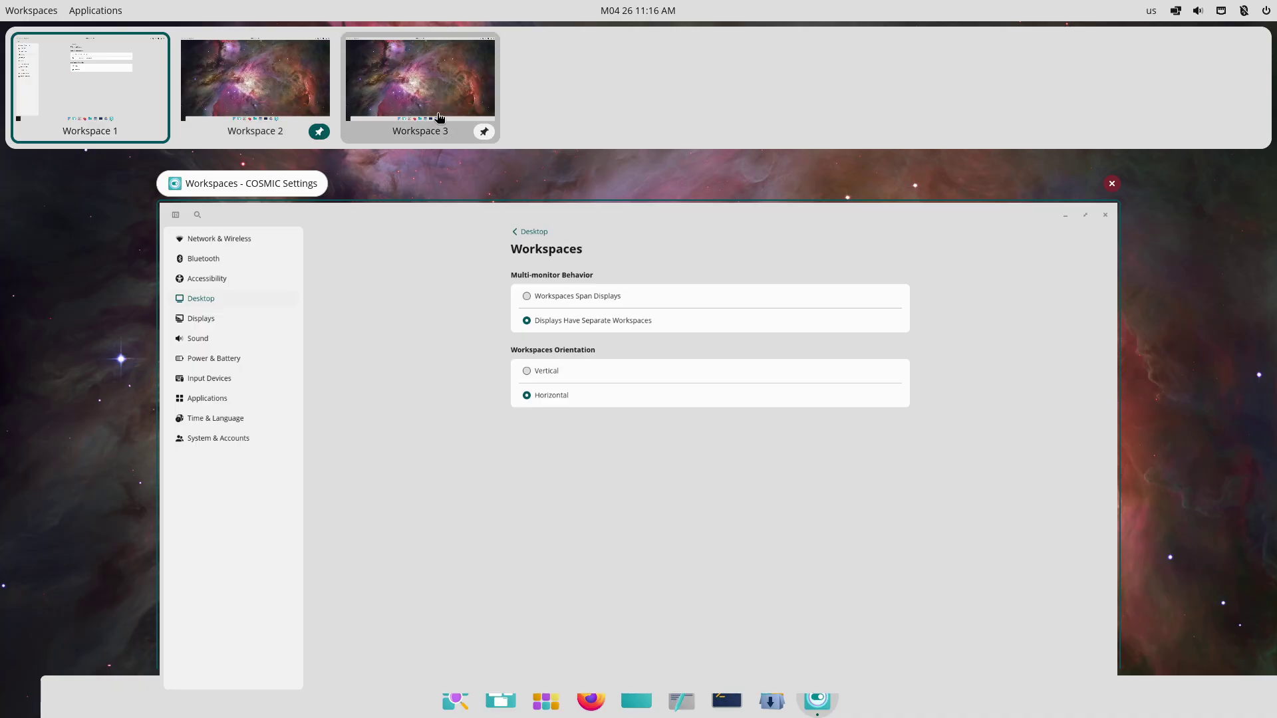
{"action": "left_click", "coordinate": [408, 349]}
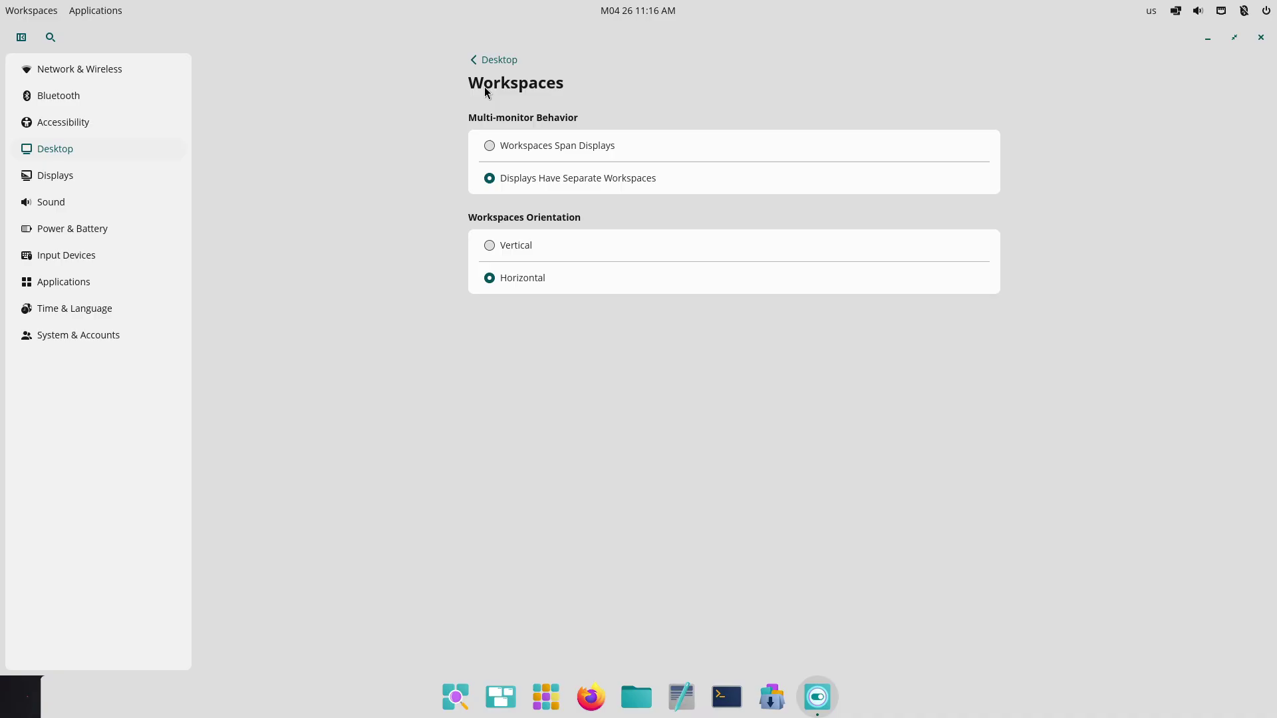
{"action": "left_click", "coordinate": [494, 60]}
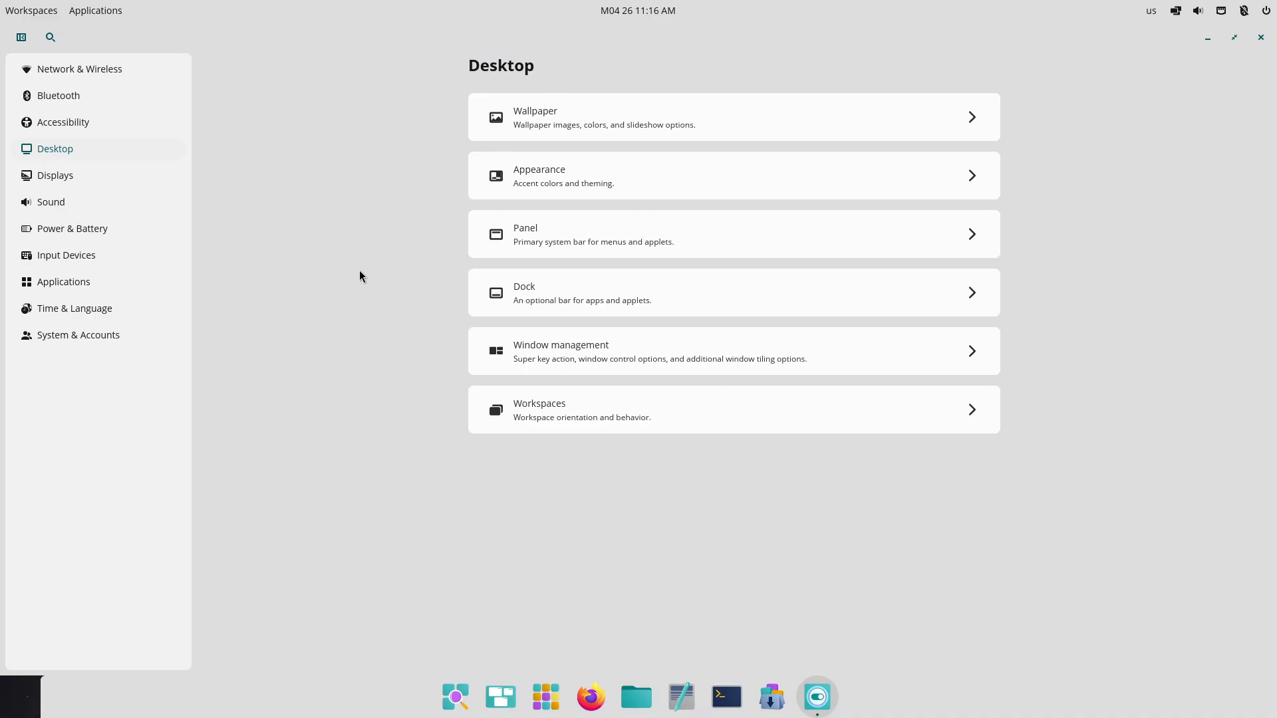
{"action": "left_click", "coordinate": [1261, 38]}
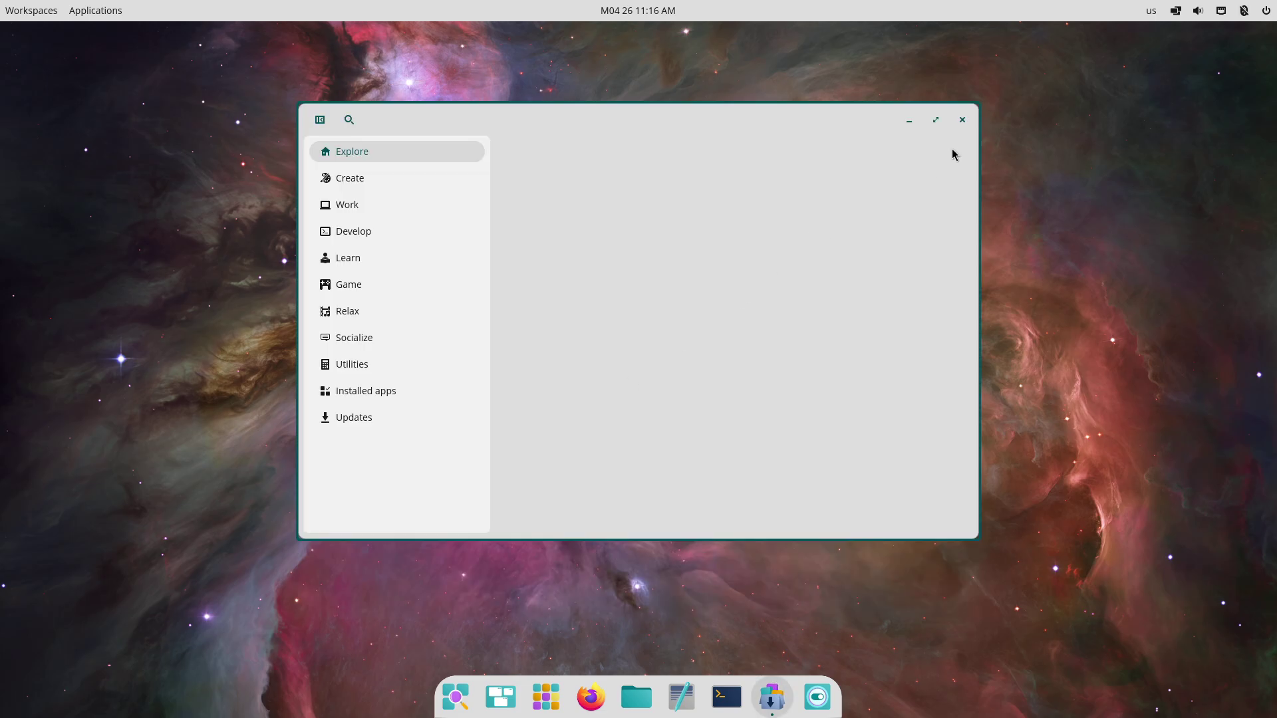
Step: Maximize COSMIC Store, check Updates, glance at tiling options and Installed apps, and return to Explore
{"action": "left_click", "coordinate": [936, 120]}
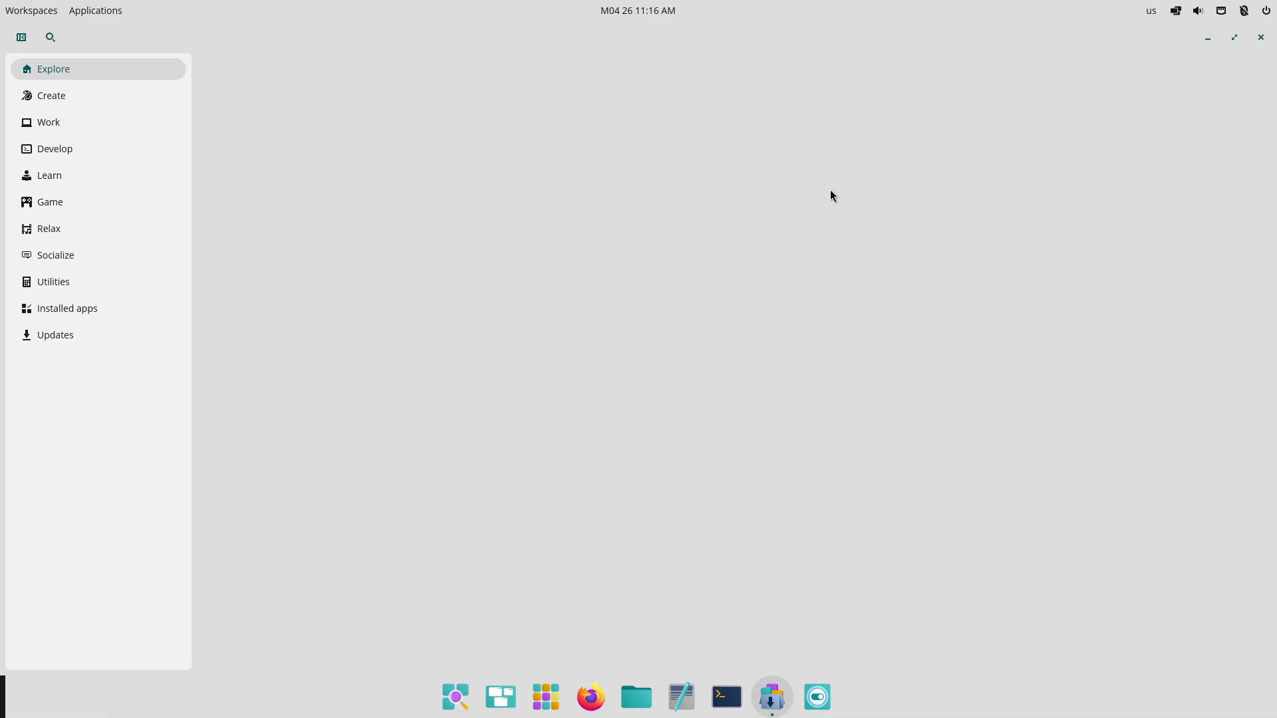
{"action": "left_click", "coordinate": [93, 340]}
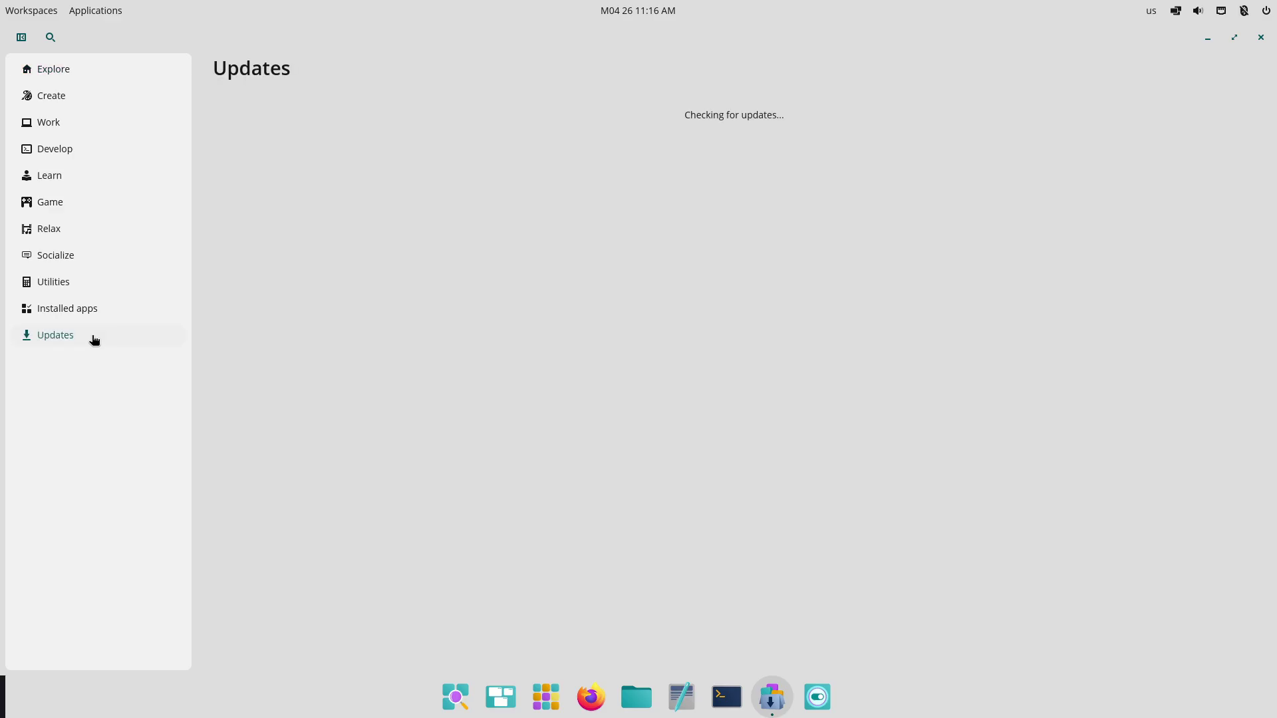
{"action": "left_click", "coordinate": [1176, 11]}
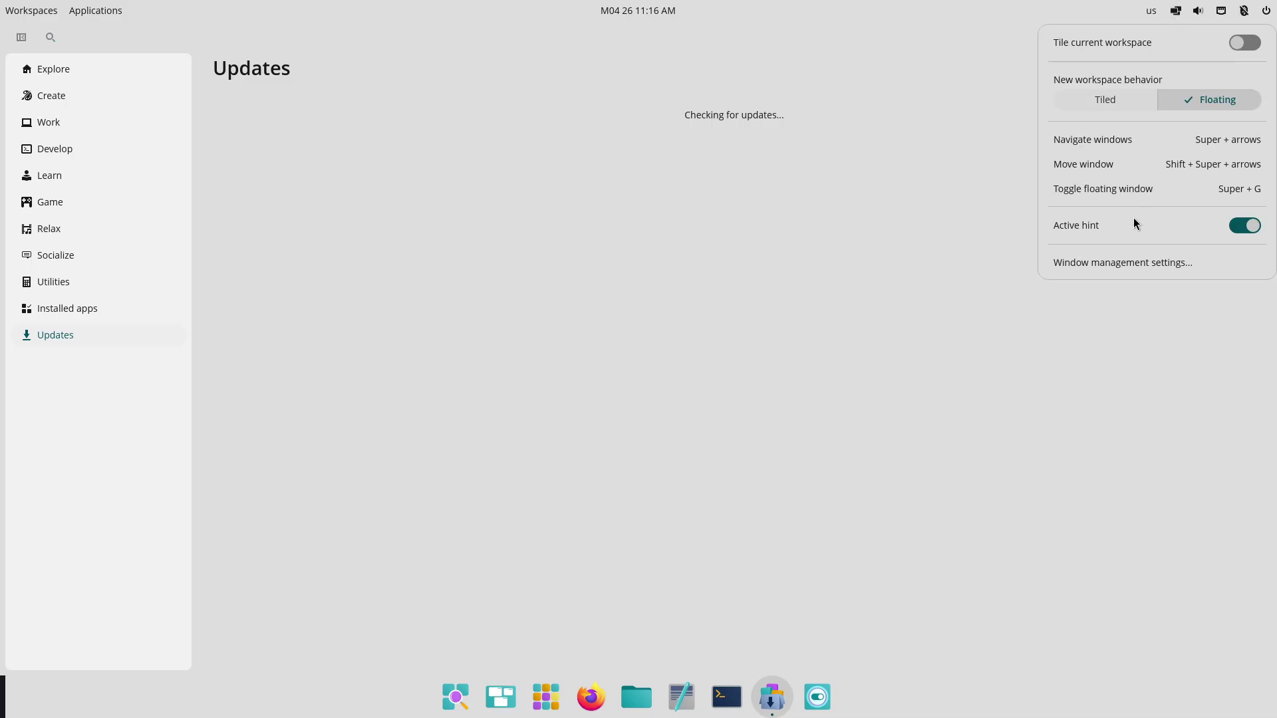
{"action": "left_click", "coordinate": [99, 312]}
{"action": "left_click", "coordinate": [80, 80]}
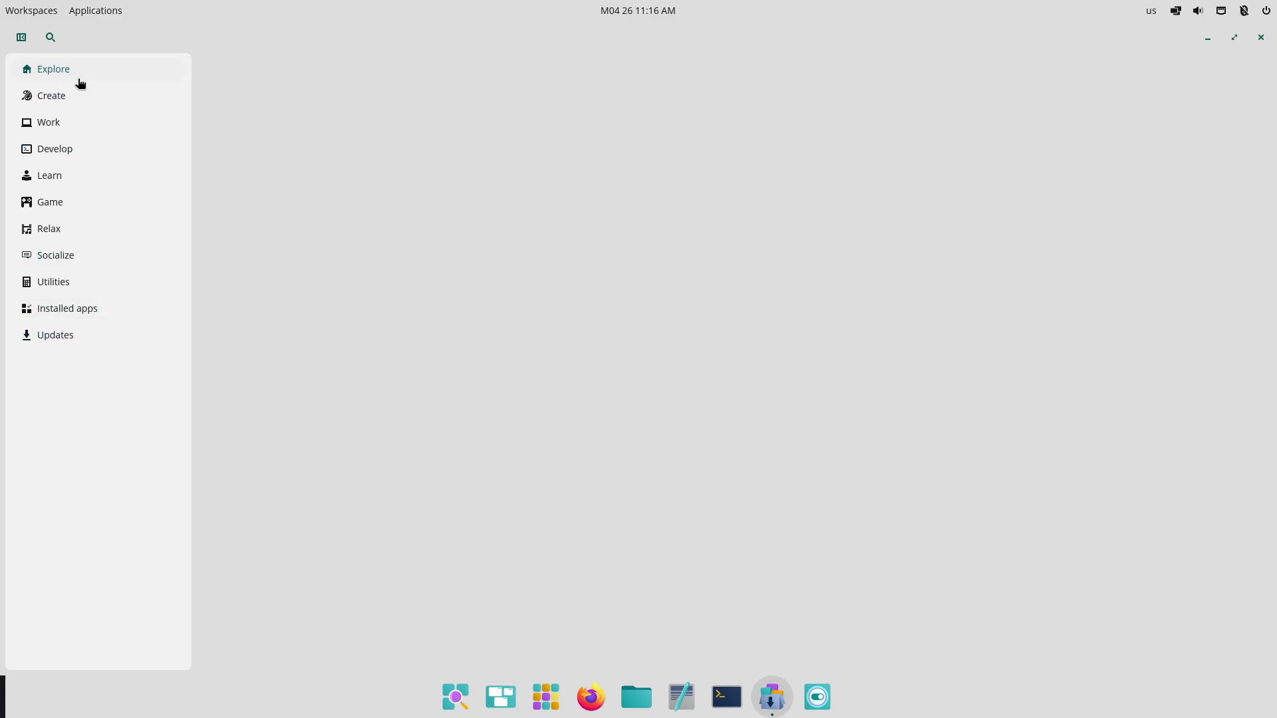